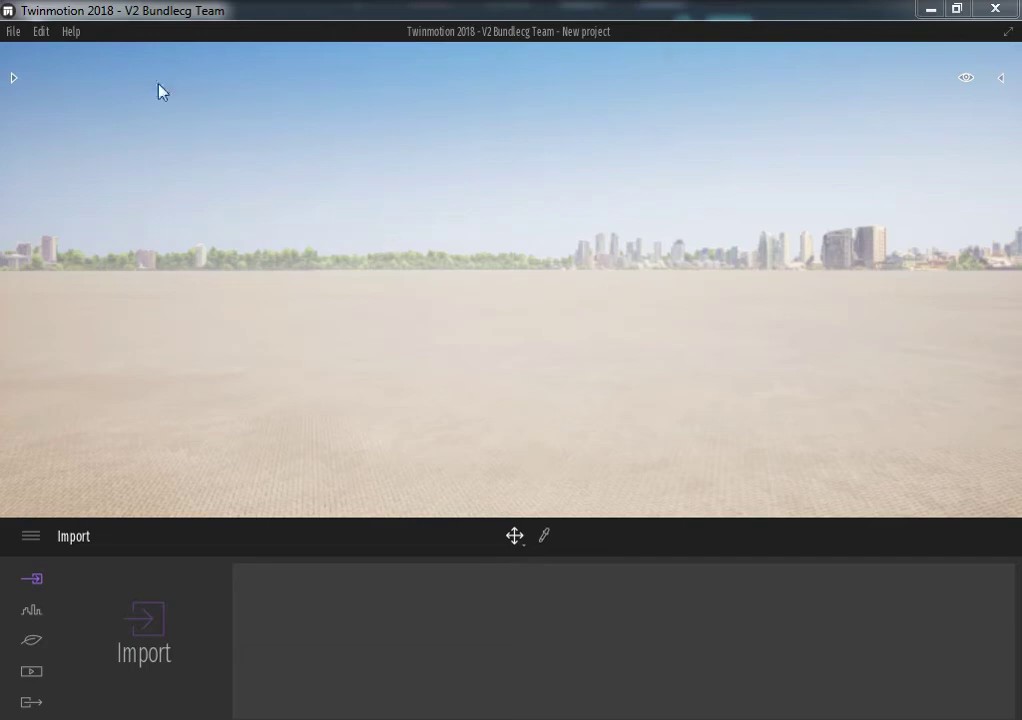
Import Tudor+cottage+with+shed.skp from Downloads, accepting the material conflict, and view the house
left_click(16, 79)
left_click(143, 616)
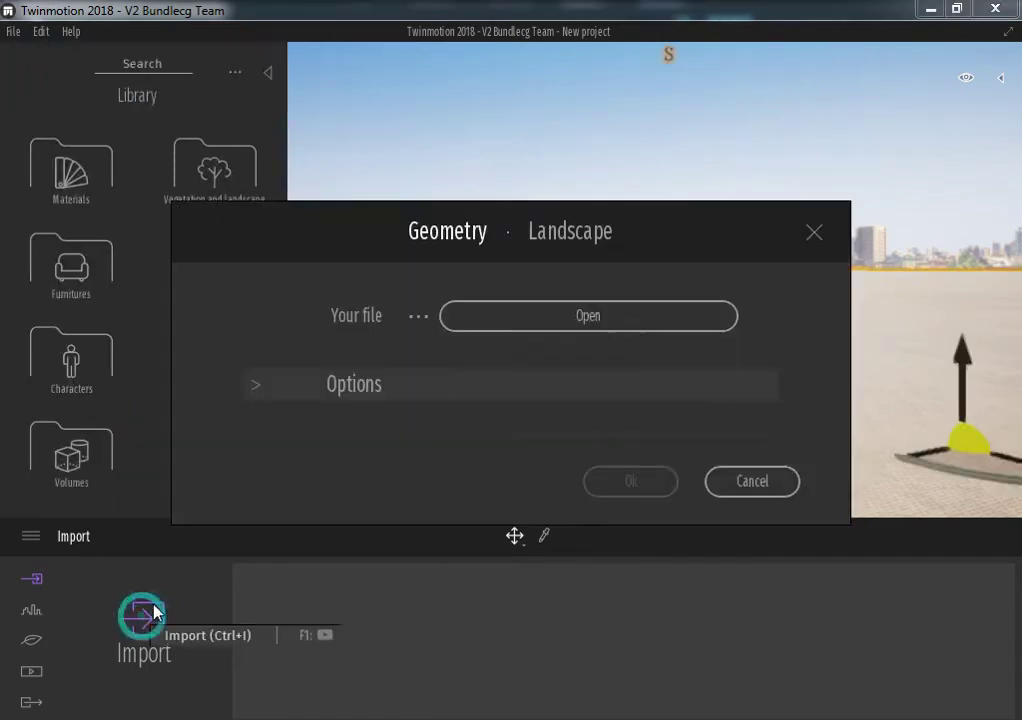
left_click(580, 317)
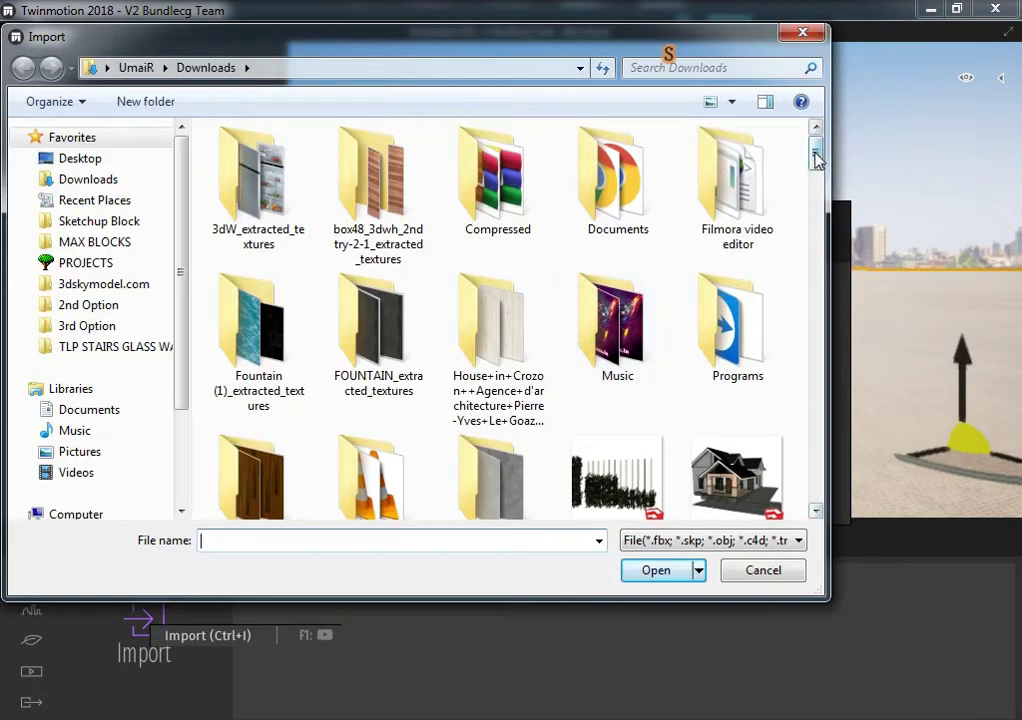
left_click_drag(815, 160, 815, 455)
left_click(617, 380)
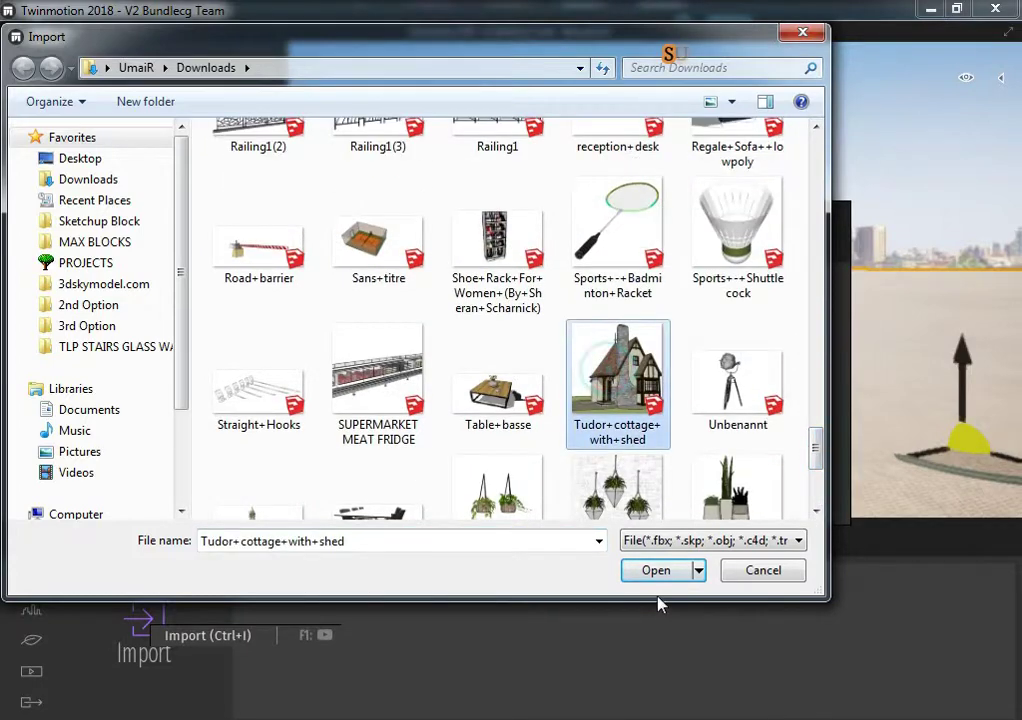
left_click(656, 570)
left_click(618, 481)
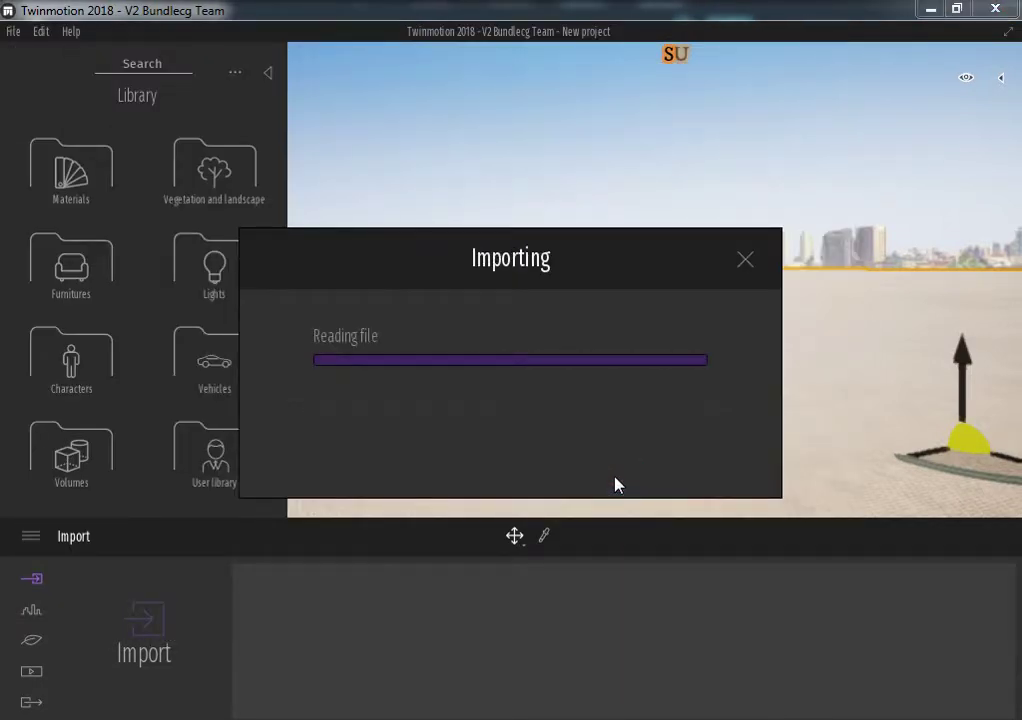
left_click(668, 542)
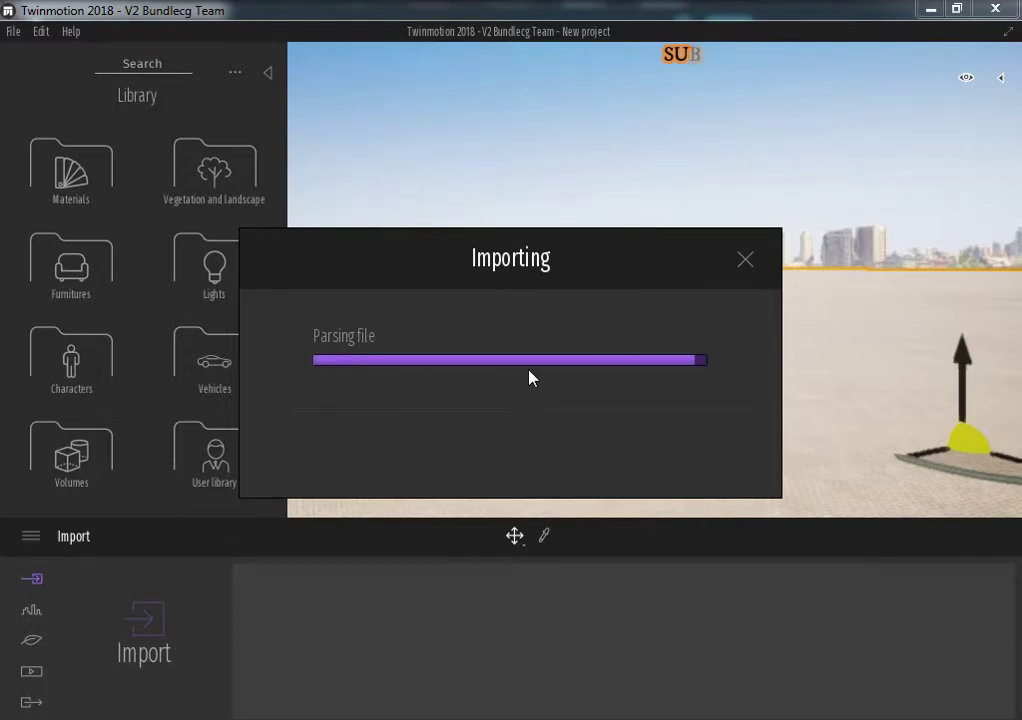
mouse_move(894, 467)
left_mouse_down()
mouse_move(575, 358)
mouse_move(684, 445)
left_mouse_up()
left_click(425, 332)
Move the ground plate so the cottage's base sits flush at height 0.0
left_click_drag(407, 320, 436, 326)
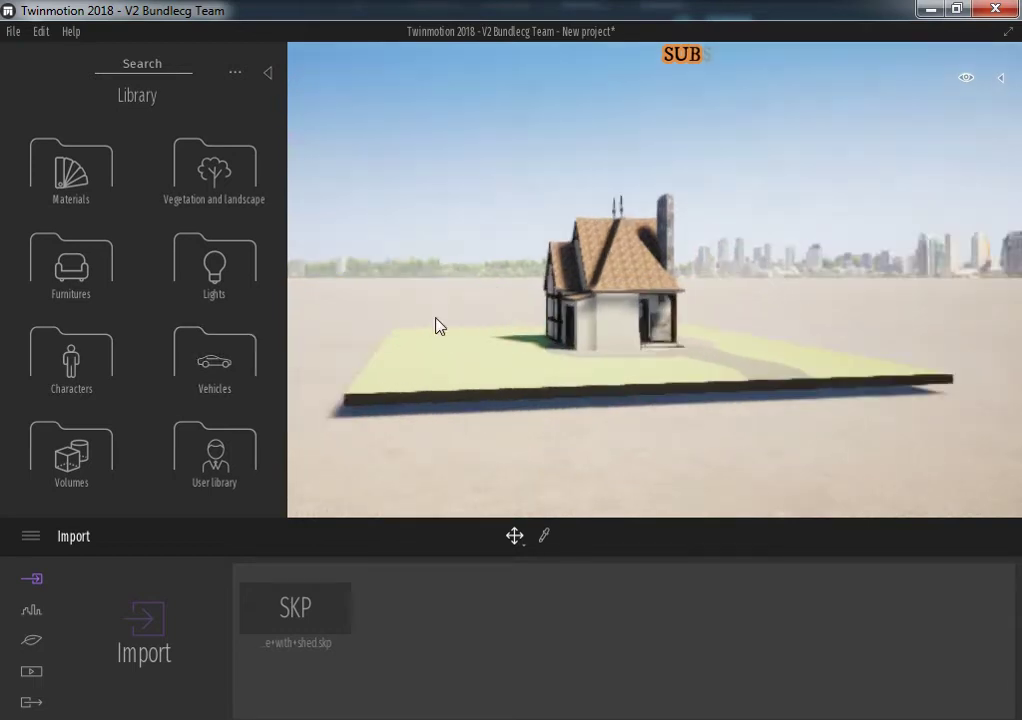
left_click(539, 440)
left_click_drag(930, 304, 937, 284)
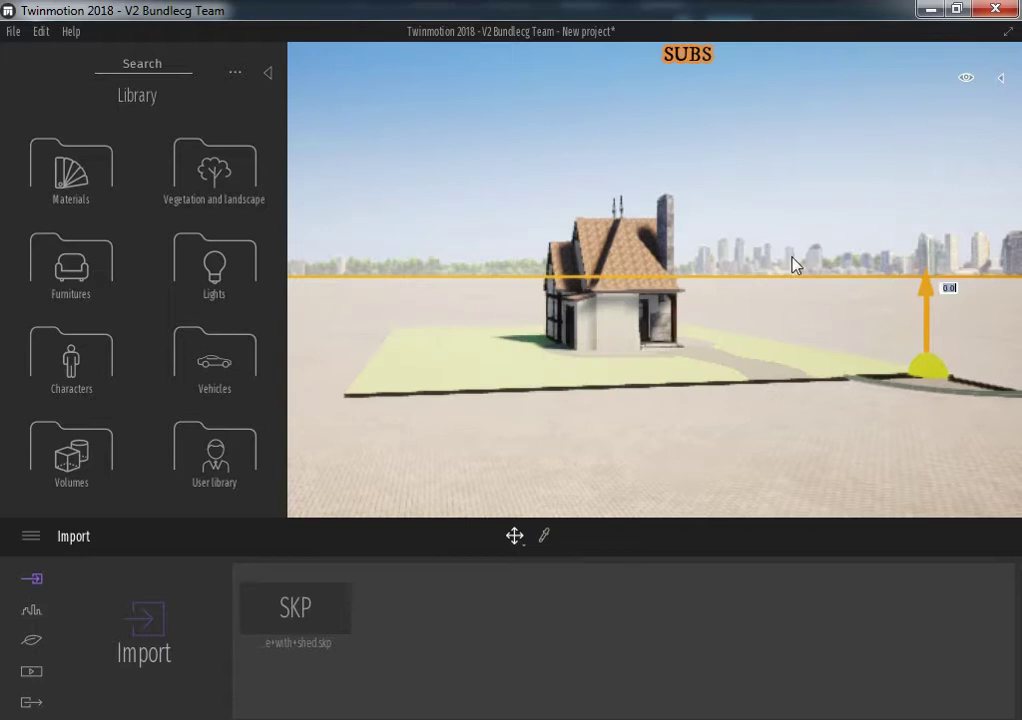
left_click(810, 315)
Frame the whole cottage from its front-left corner and collapse the Library panel
left_click_drag(737, 342, 772, 403)
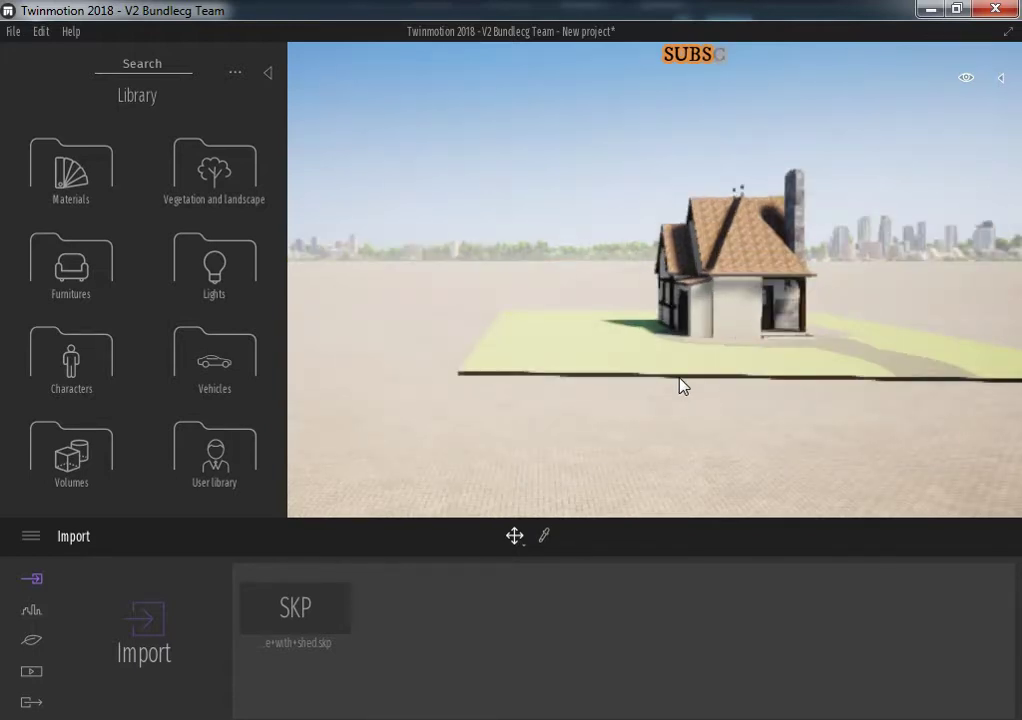
mouse_move(682, 386)
left_mouse_down()
mouse_move(668, 305)
mouse_move(714, 302)
left_mouse_up()
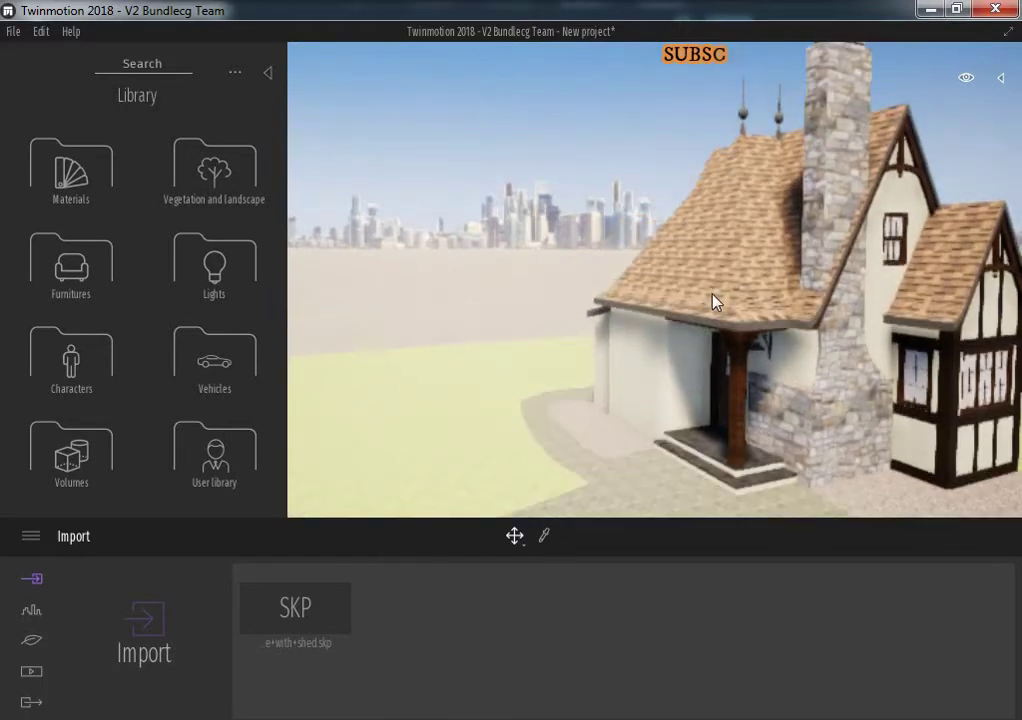
right_click_drag(714, 302, 726, 270)
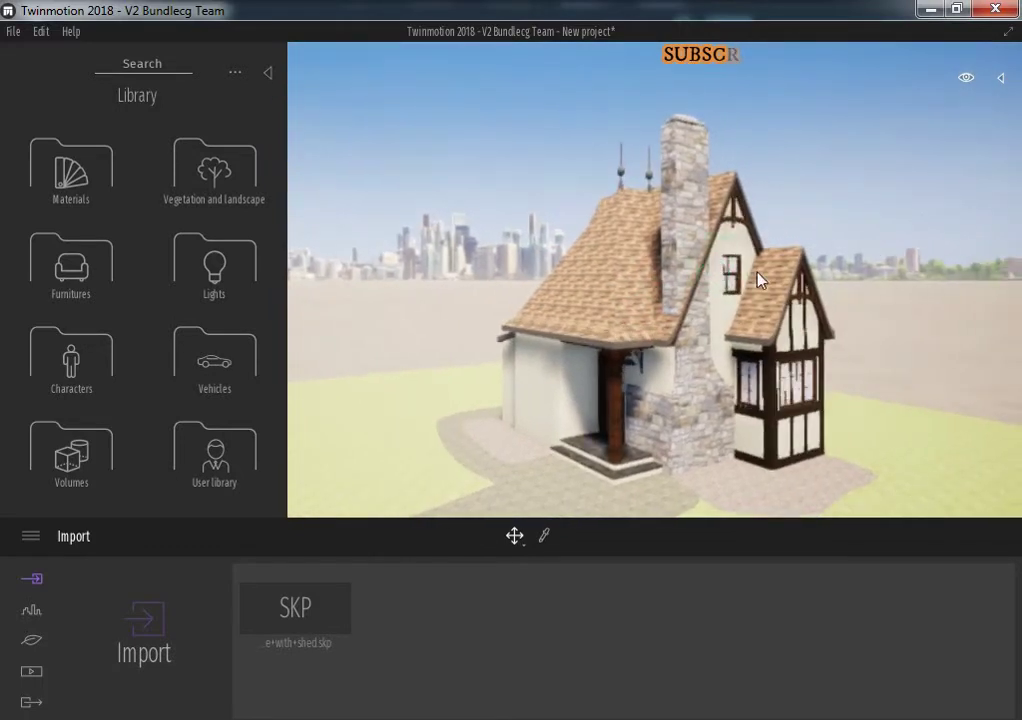
left_click(267, 73)
Reframe the cottage, save the view as Image 01, and pick the lawn material
left_click_drag(903, 303, 709, 253)
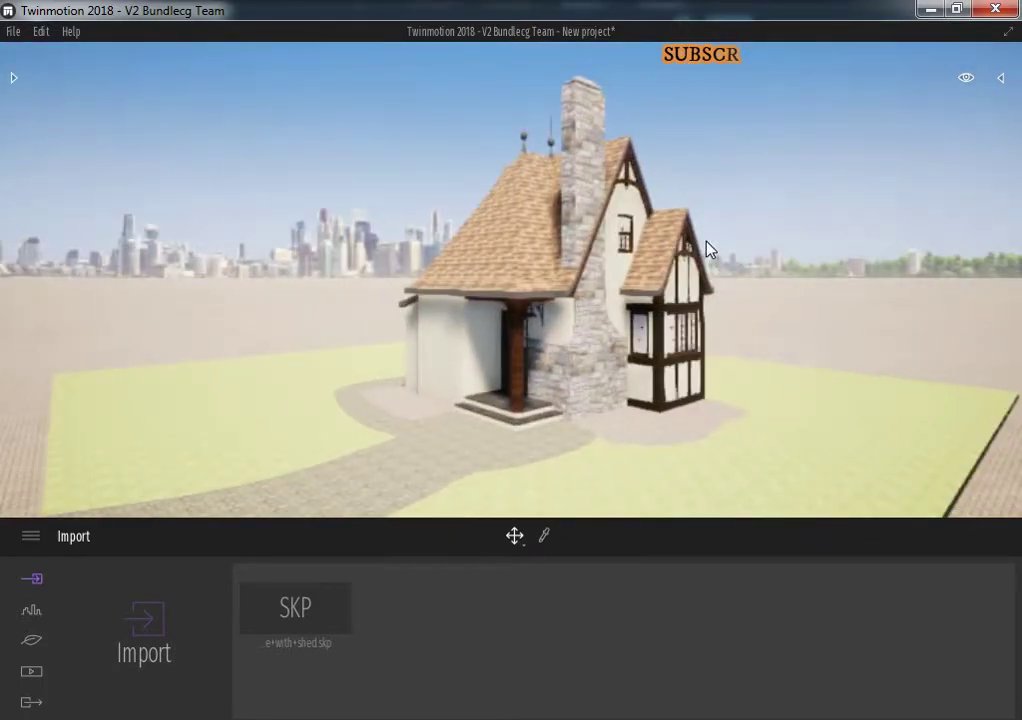
scroll(702, 252, "up", 3)
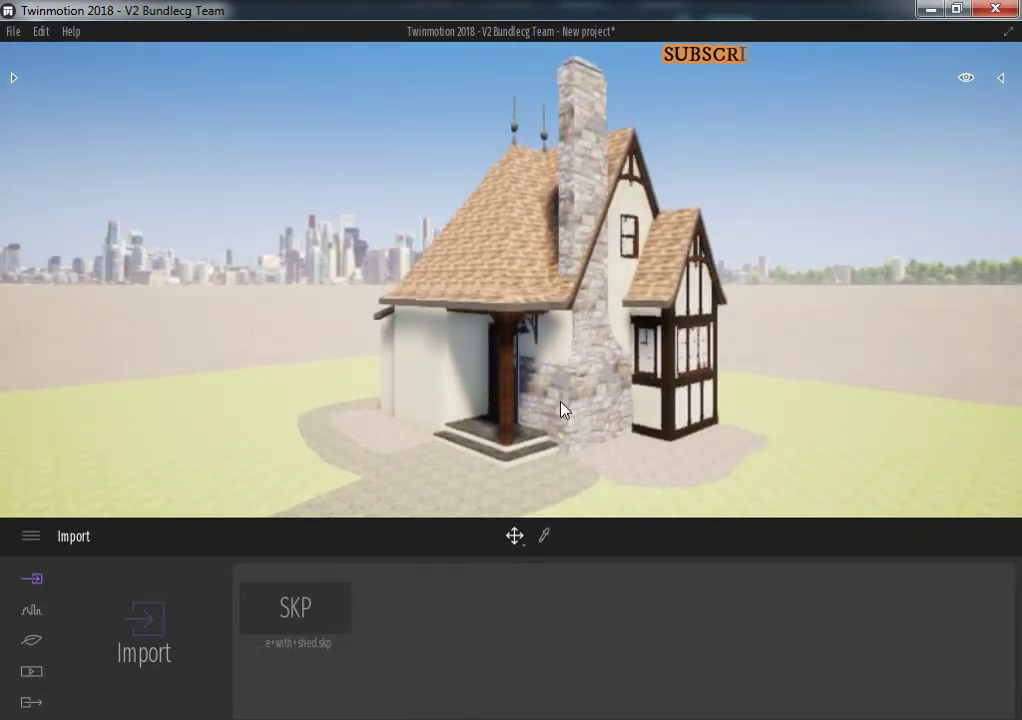
left_click_drag(562, 410, 562, 440)
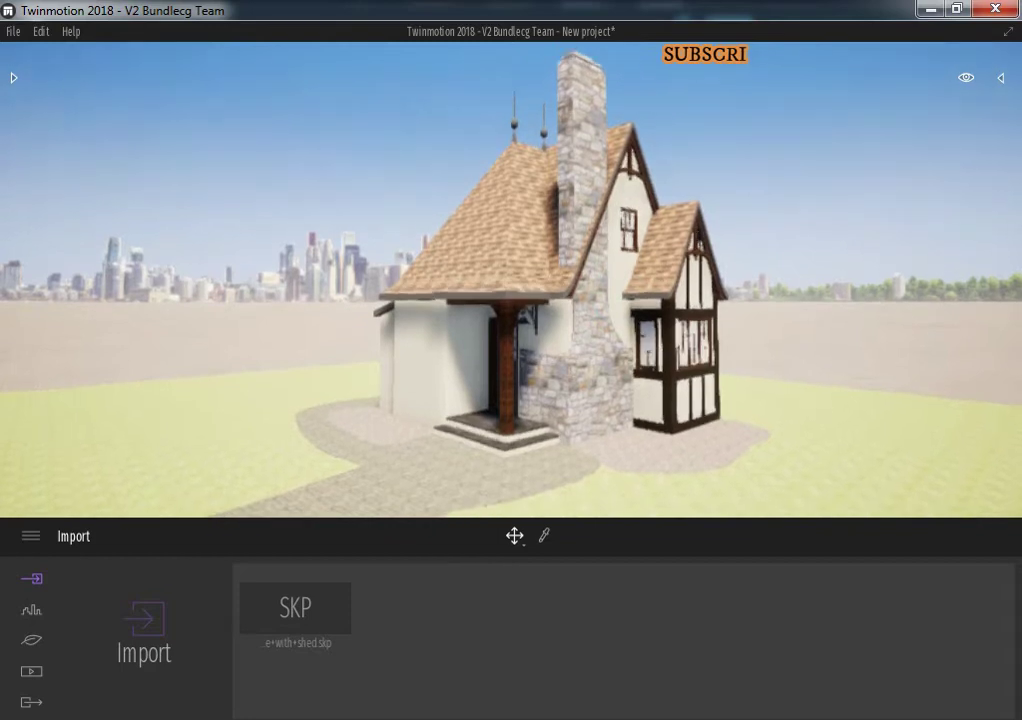
left_click(40, 682)
left_click(330, 628)
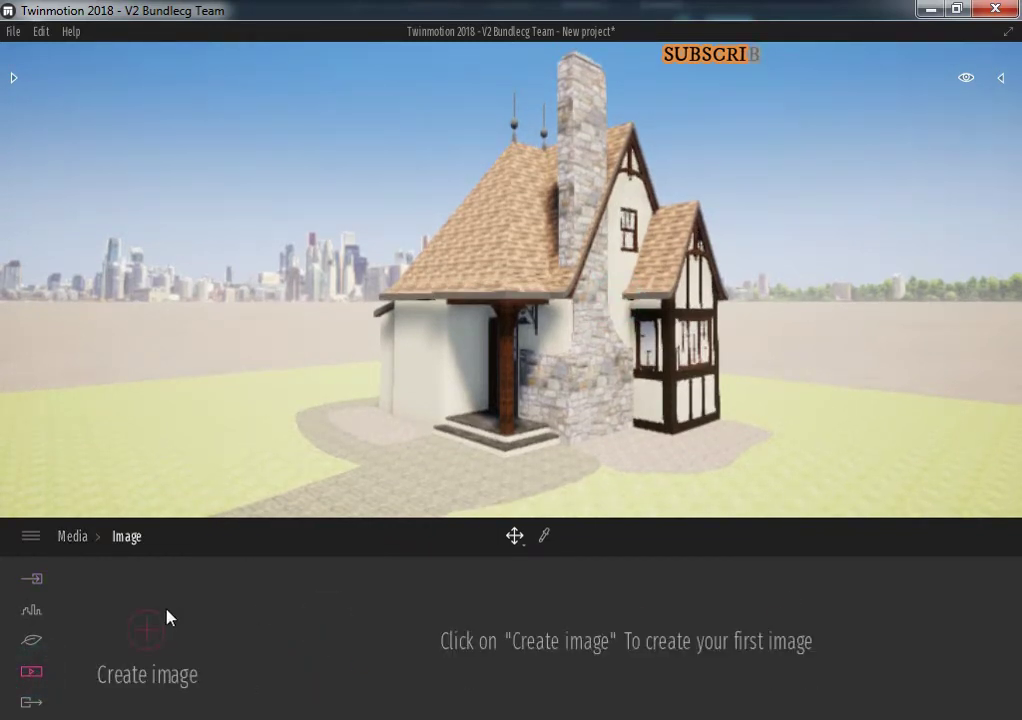
left_click(160, 625)
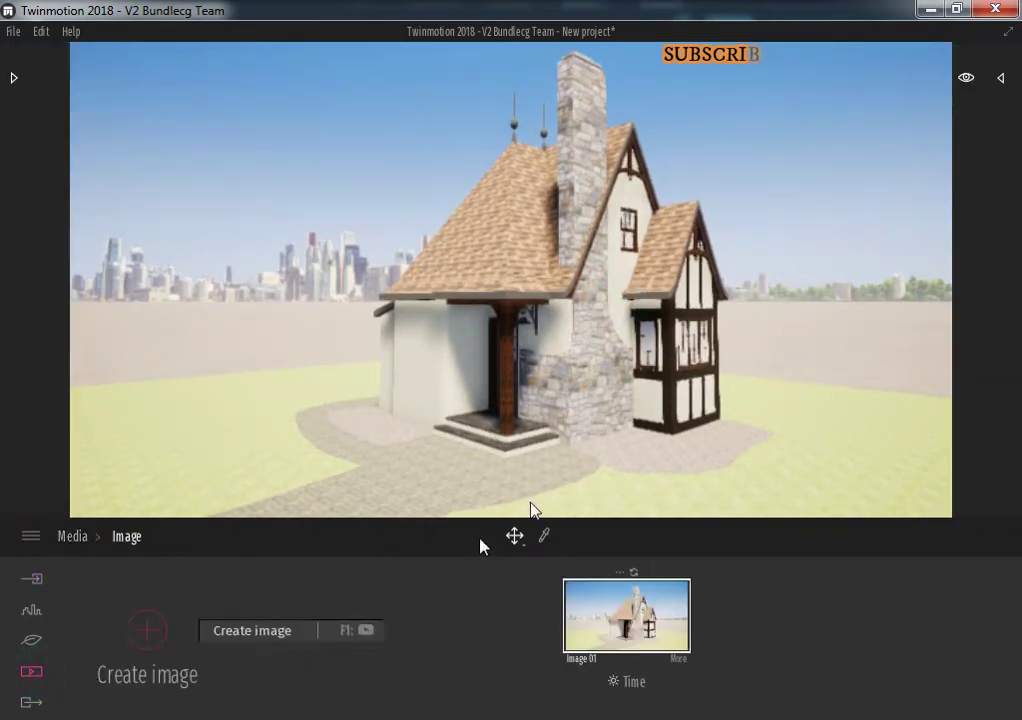
left_click(215, 425)
Replace the lawn's material with Grass 1 from Ground > Nature
left_click(545, 536)
left_click(308, 331)
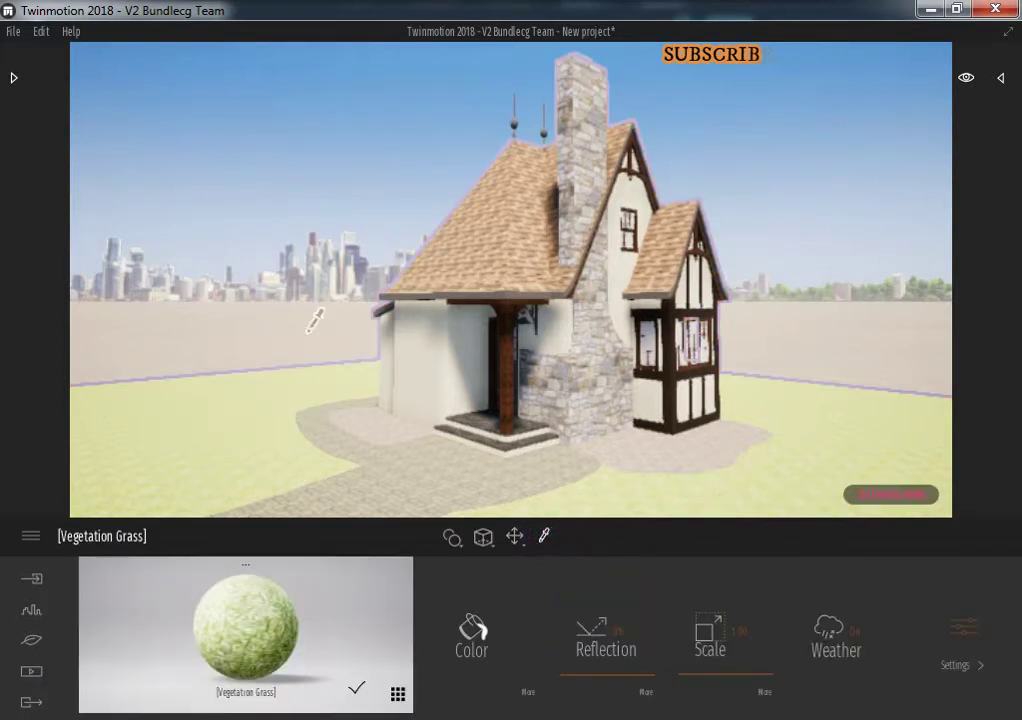
left_click(13, 80)
left_click(182, 185)
left_click(26, 96)
left_click(64, 453)
left_click_drag(68, 160, 262, 605)
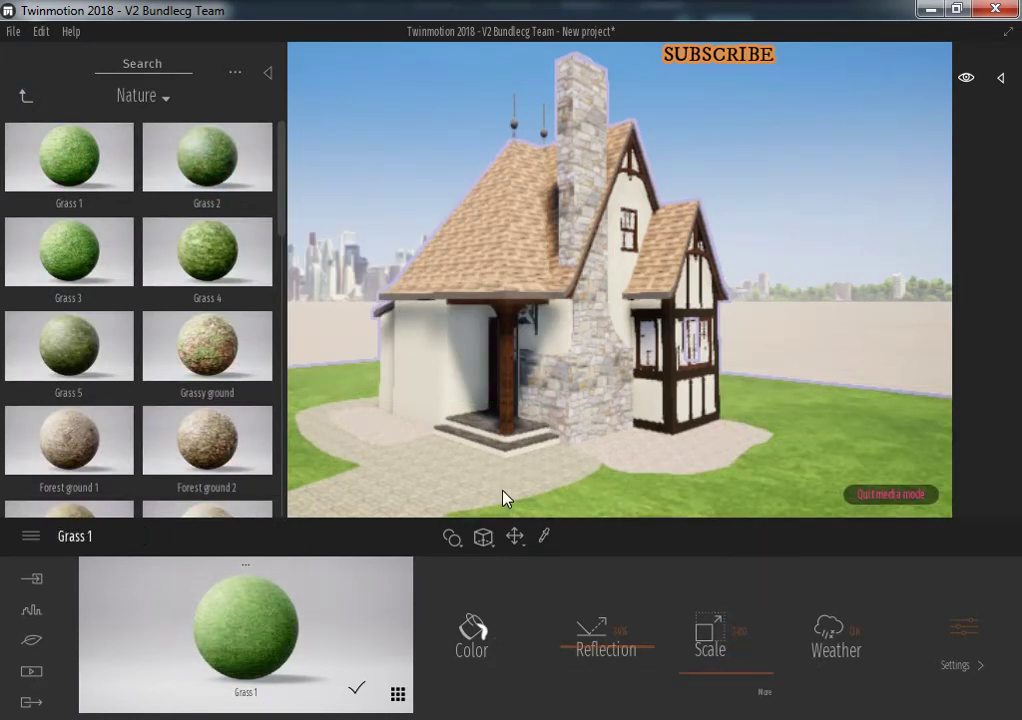
Set the Pavers Modular Brick paving bump to 100% and pick the Groundcover Wood Mix
scroll(504, 495, "up", 3)
scroll(545, 411, "up", 3)
scroll(680, 452, "up", 3)
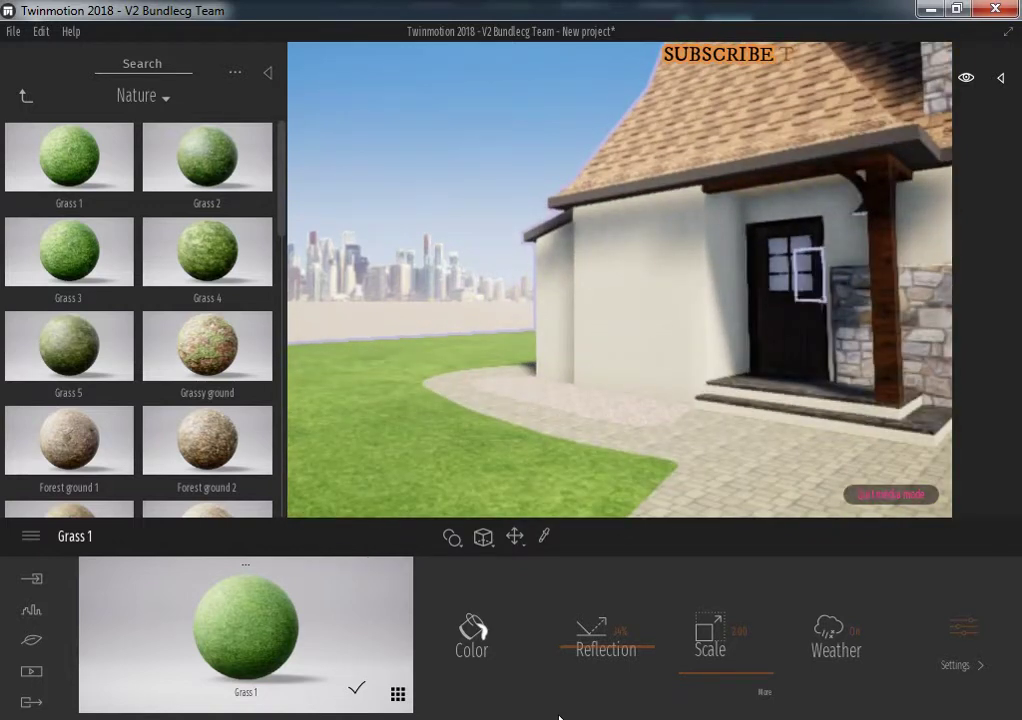
left_click(716, 469)
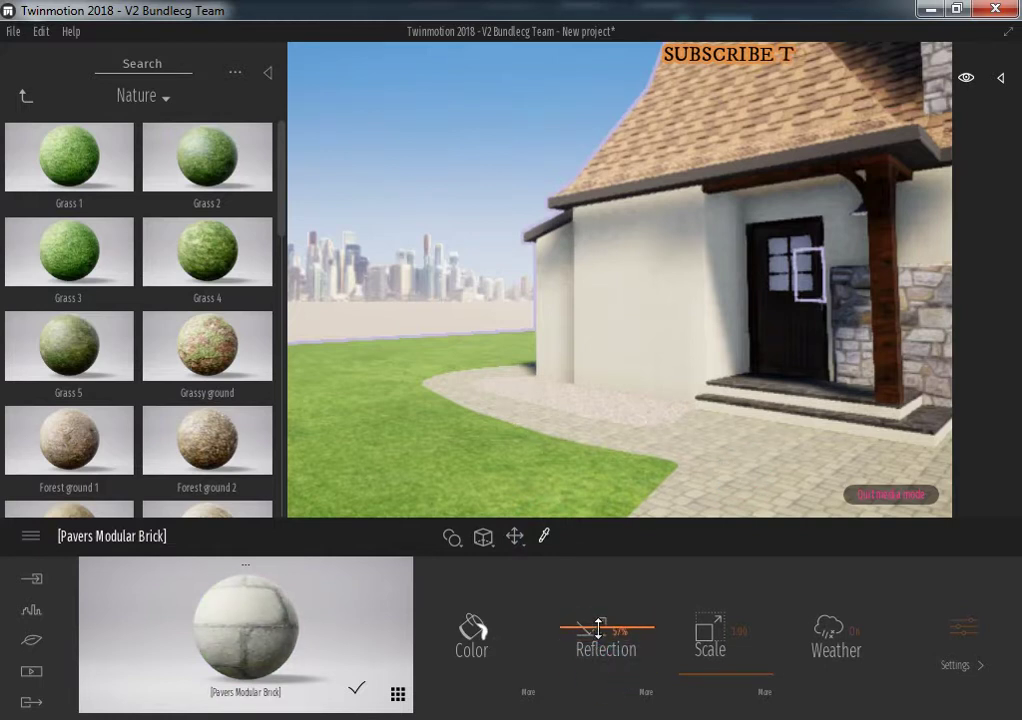
left_click(970, 640)
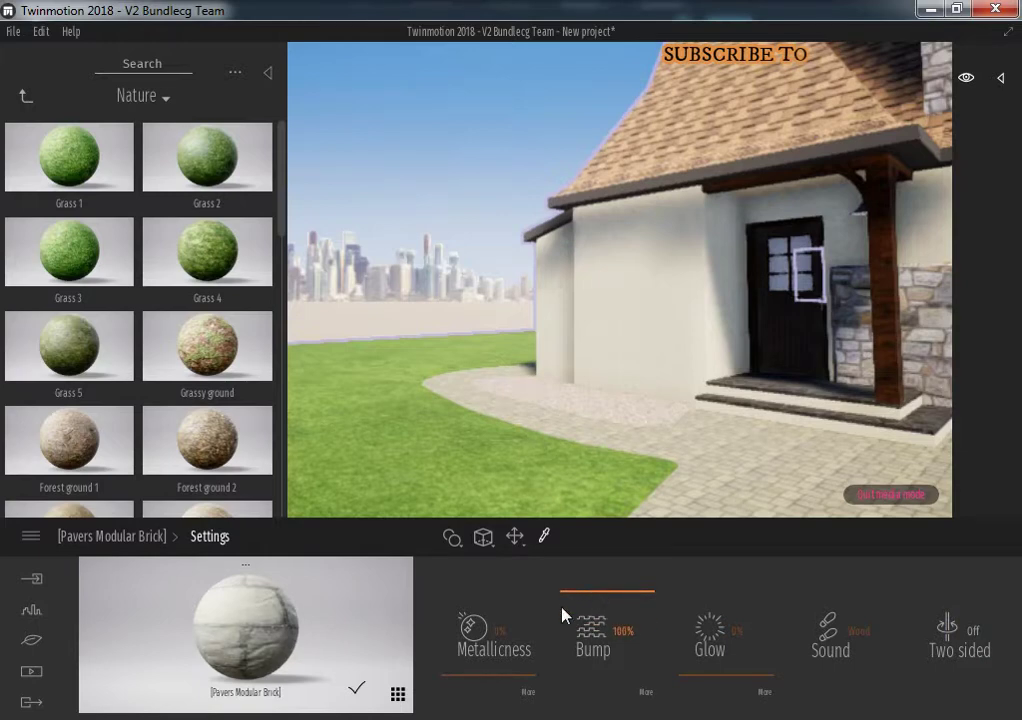
left_click(112, 538)
right_click_drag(675, 342, 688, 352)
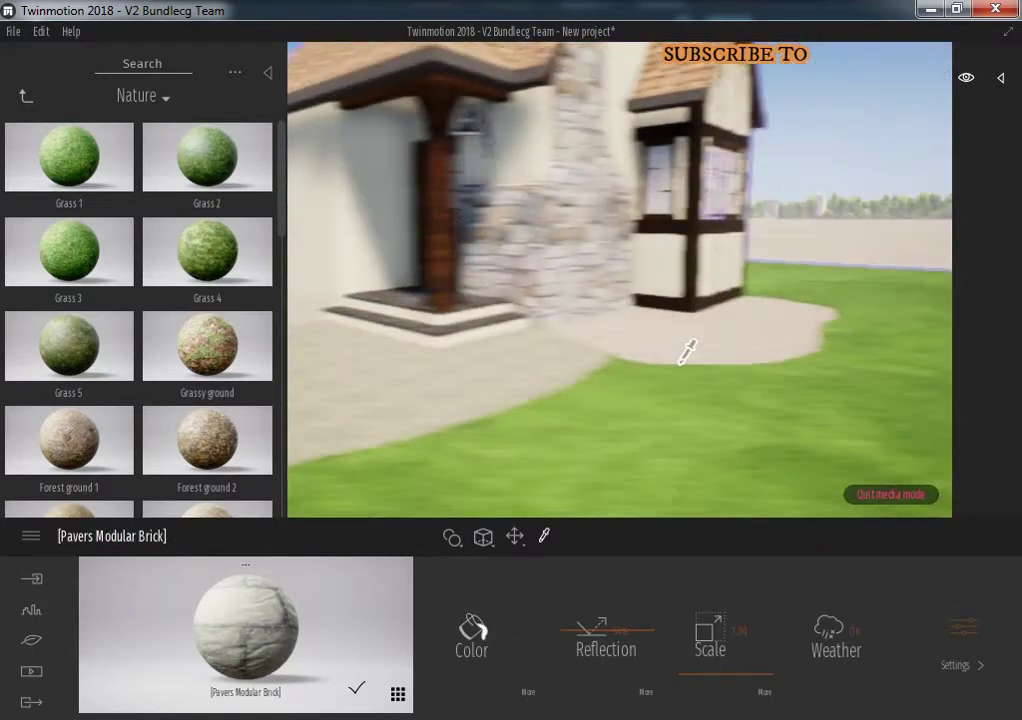
left_click(570, 433)
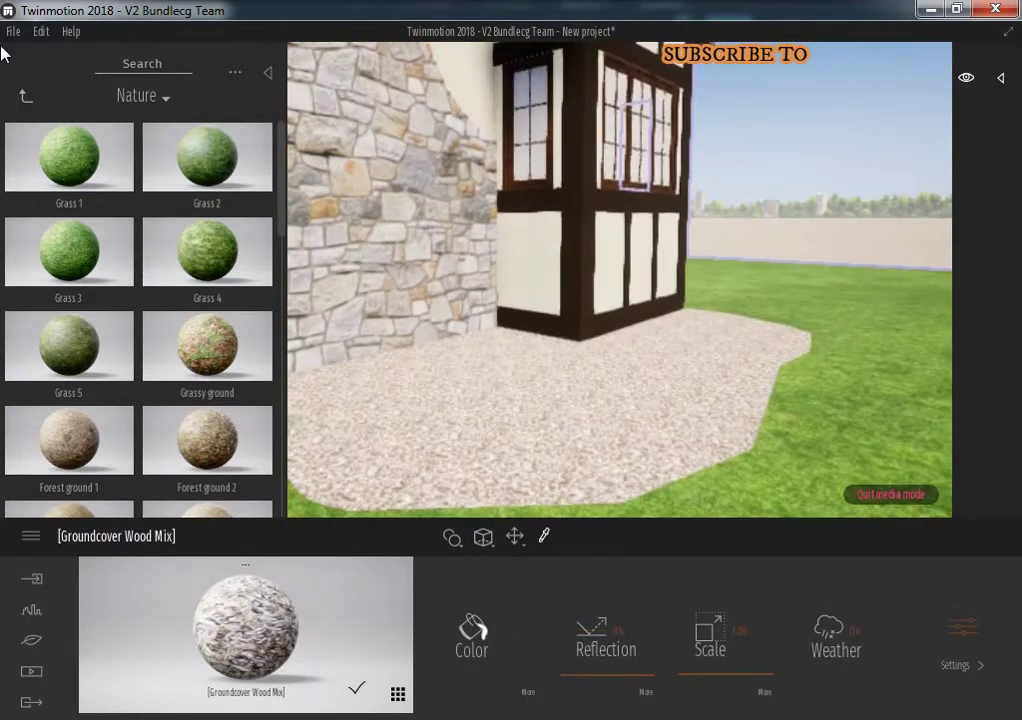
Replace the gravel groundcover with Dirt and increase its texture scale
left_click(25, 96)
left_click(201, 170)
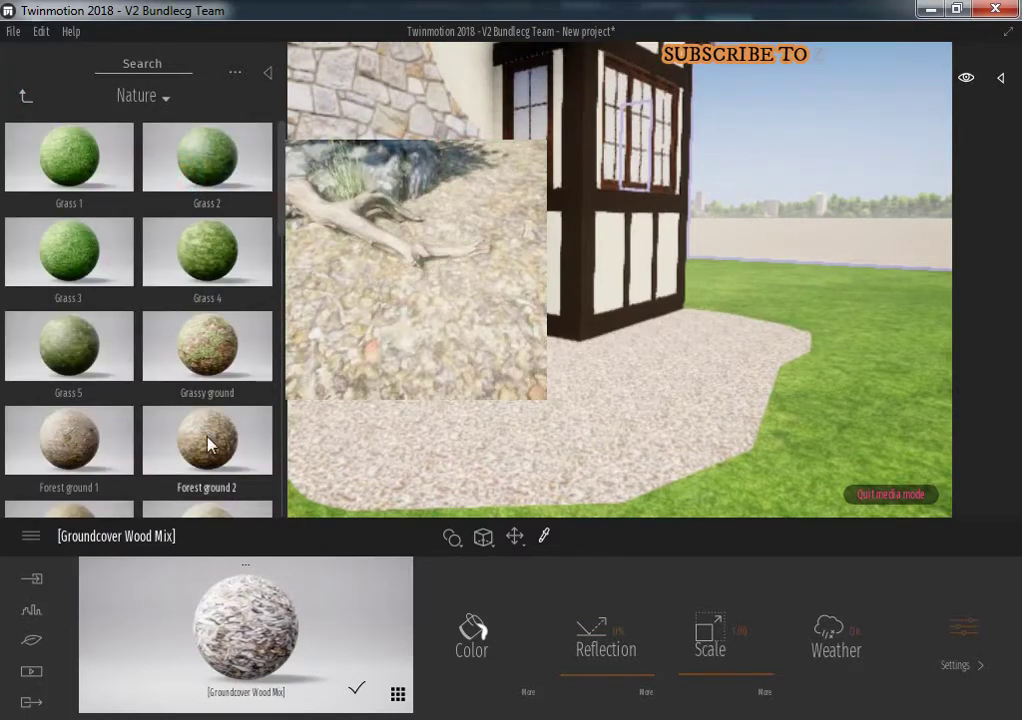
scroll(212, 420, "down", 2)
left_click(220, 492)
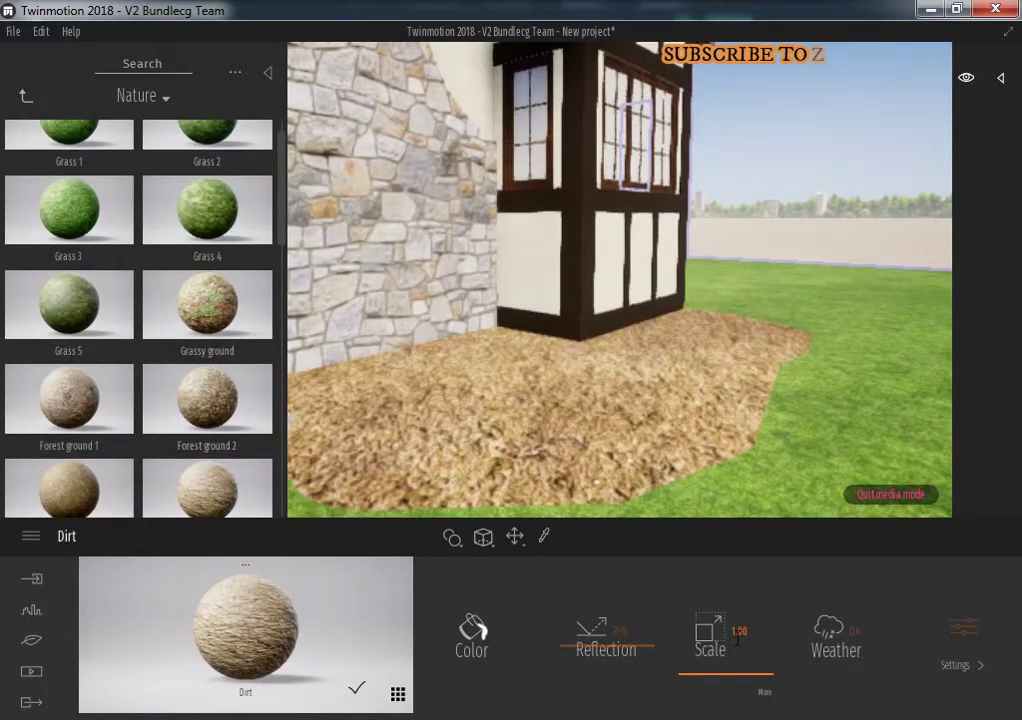
left_click_drag(718, 637, 678, 627)
scroll(658, 476, "down", 3)
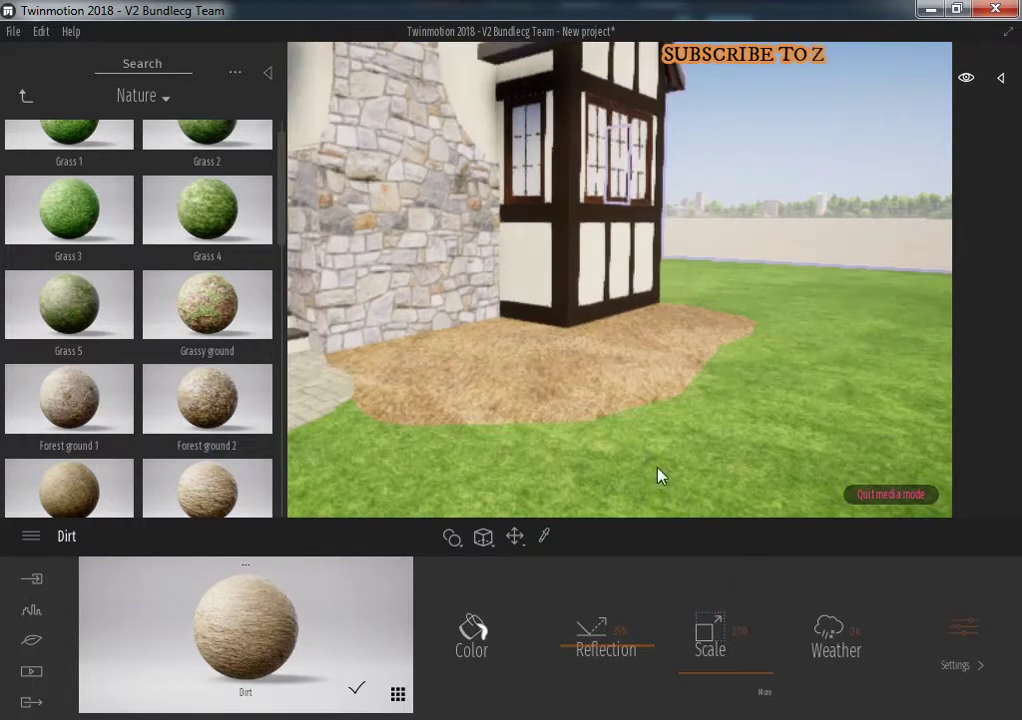
left_click(950, 660)
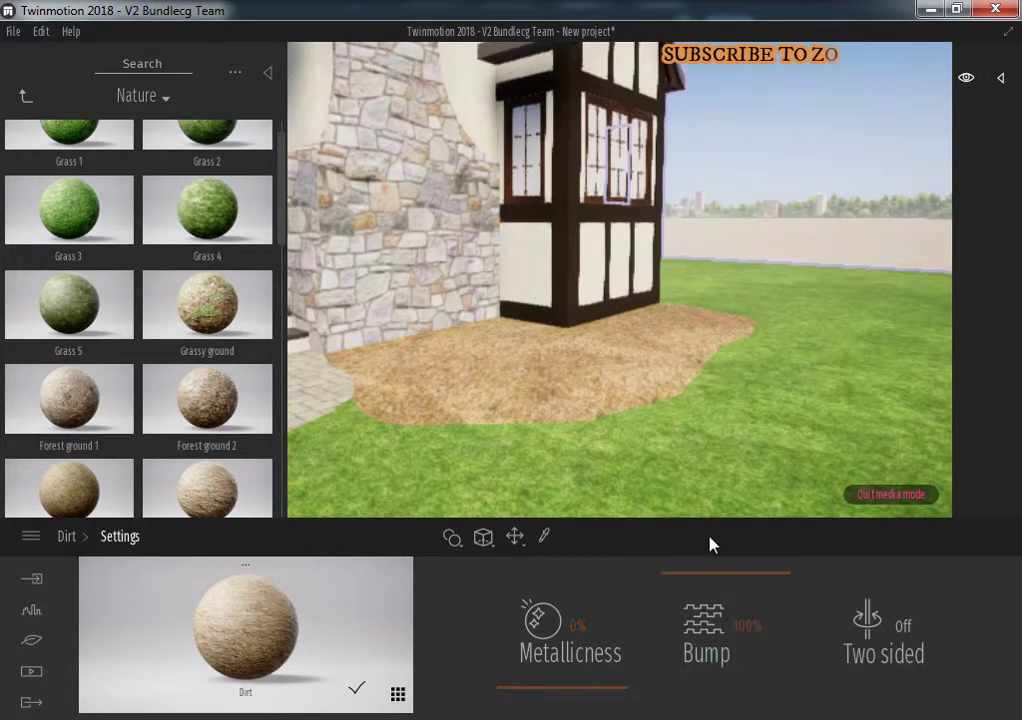
left_click(145, 537)
Set the stone wall material's bump to 100%
mouse_move(527, 410)
right_mouse_down()
mouse_move(490, 342)
mouse_move(588, 278)
mouse_move(579, 203)
mouse_move(519, 203)
mouse_move(479, 257)
mouse_move(600, 460)
mouse_move(535, 538)
right_mouse_up()
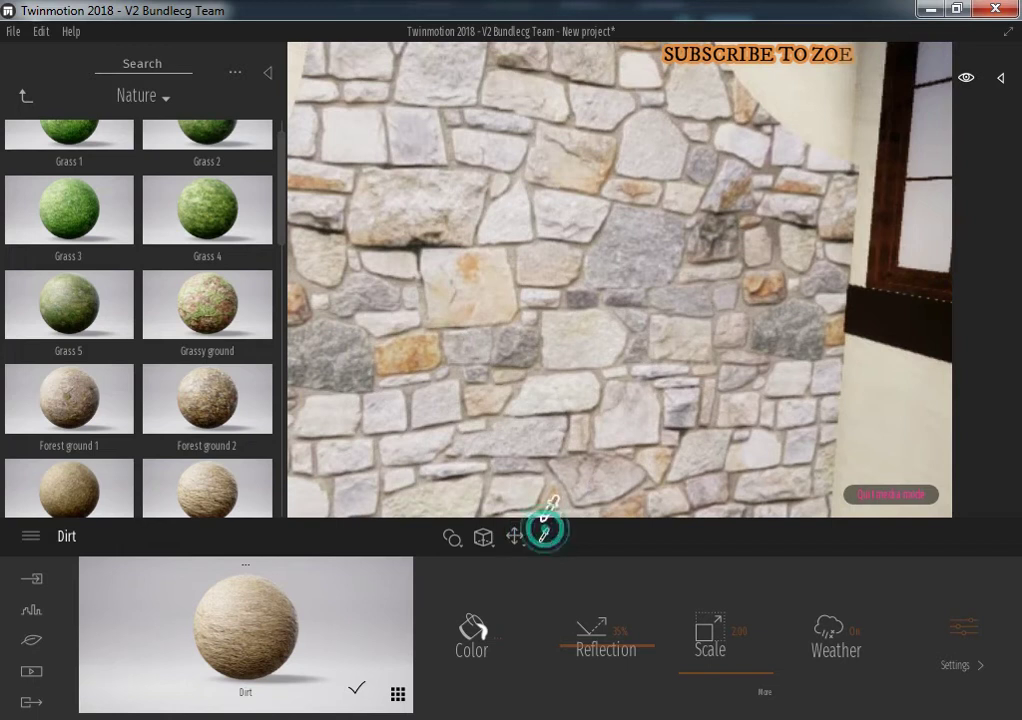
left_click(547, 510)
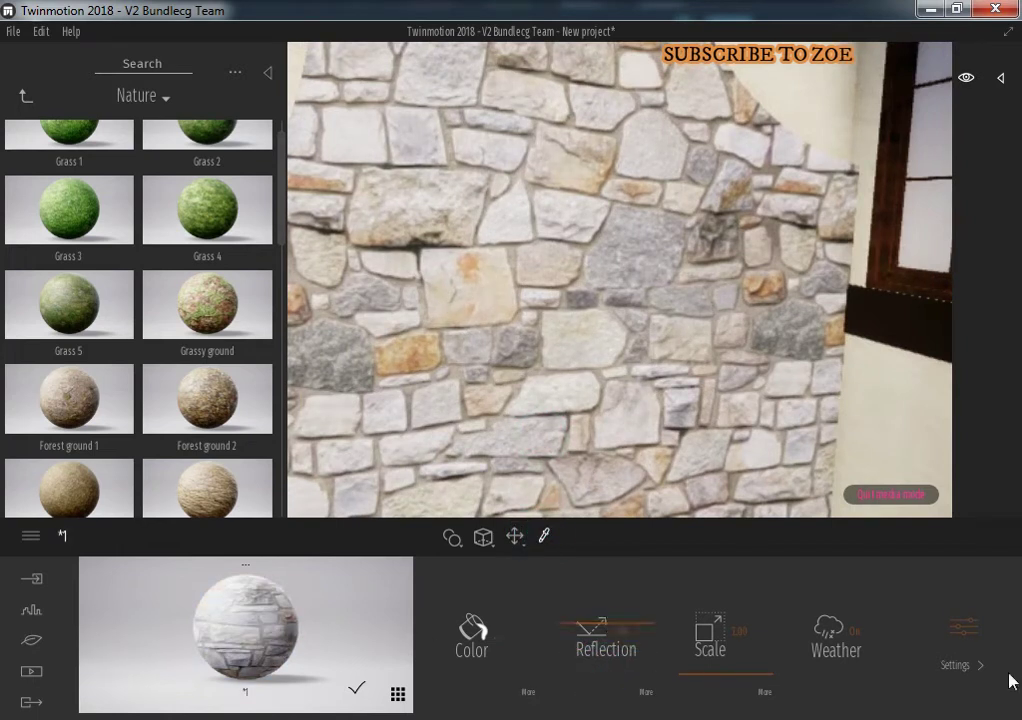
left_click(957, 665)
left_click_drag(589, 666, 590, 563)
Adjust the reflection of the brown beam material on the half-timbered wall
mouse_move(595, 515)
right_mouse_down()
mouse_move(675, 324)
mouse_move(627, 278)
mouse_move(595, 375)
right_mouse_up()
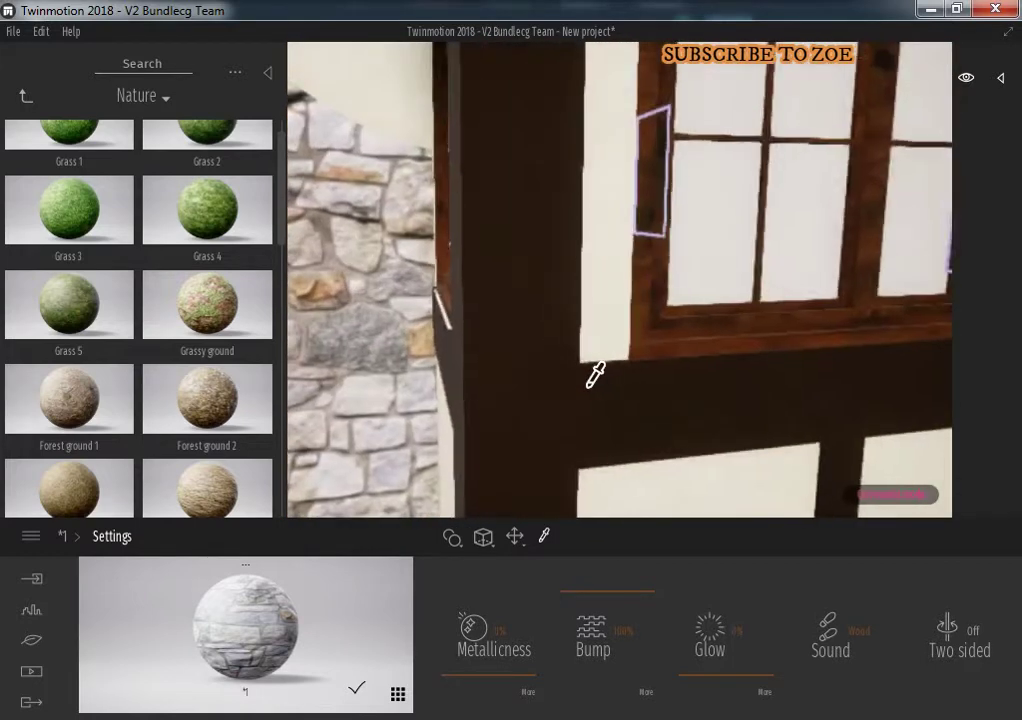
left_click(589, 384)
left_click_drag(598, 660, 598, 650)
mouse_move(640, 420)
right_mouse_down()
mouse_move(685, 365)
mouse_move(639, 205)
mouse_move(655, 210)
right_mouse_up()
left_click(600, 216)
mouse_move(69, 210)
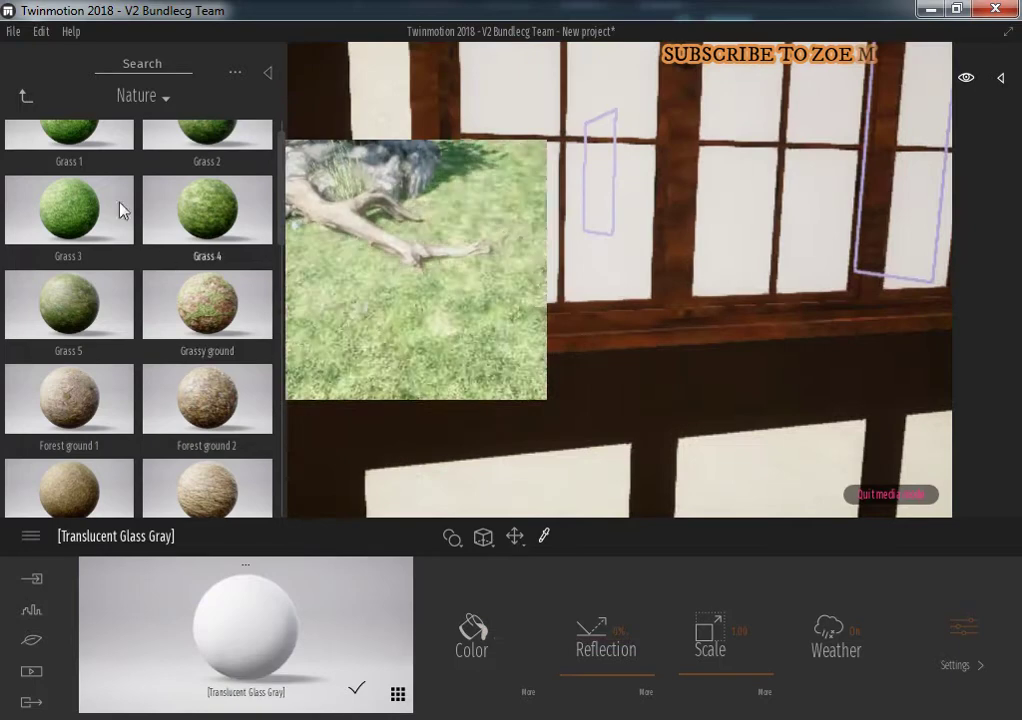
Apply Clear glass to the window and set the wood frame reflection to about 57%
left_click(26, 96)
left_click(26, 96)
left_click(75, 171)
left_click_drag(176, 470, 235, 612)
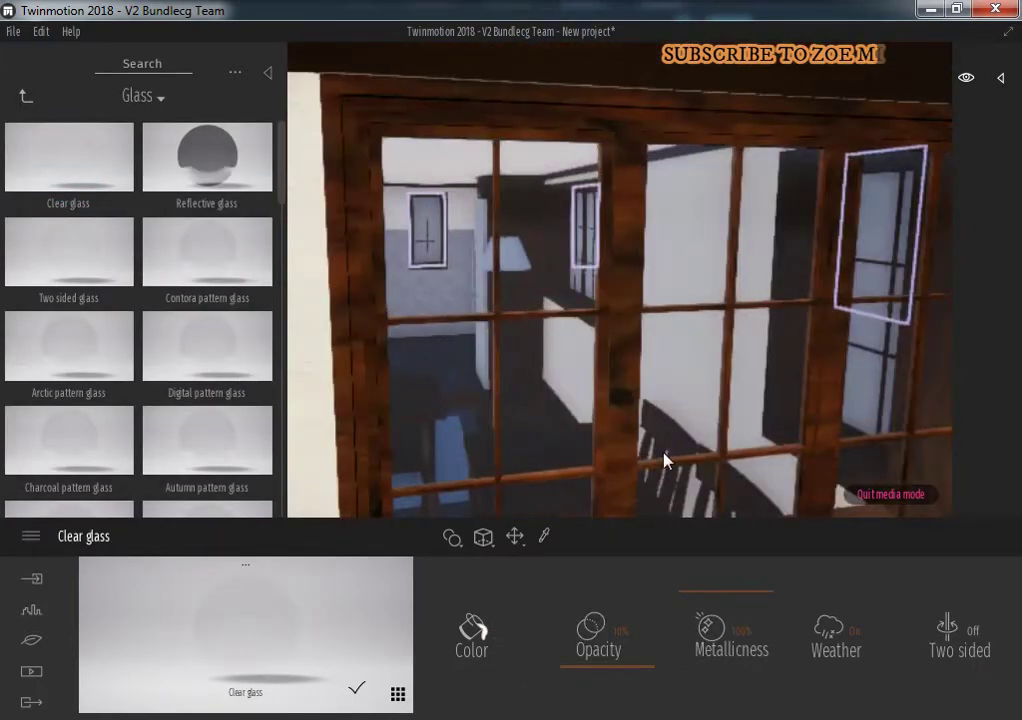
left_click(625, 451)
left_click_drag(597, 640, 605, 627)
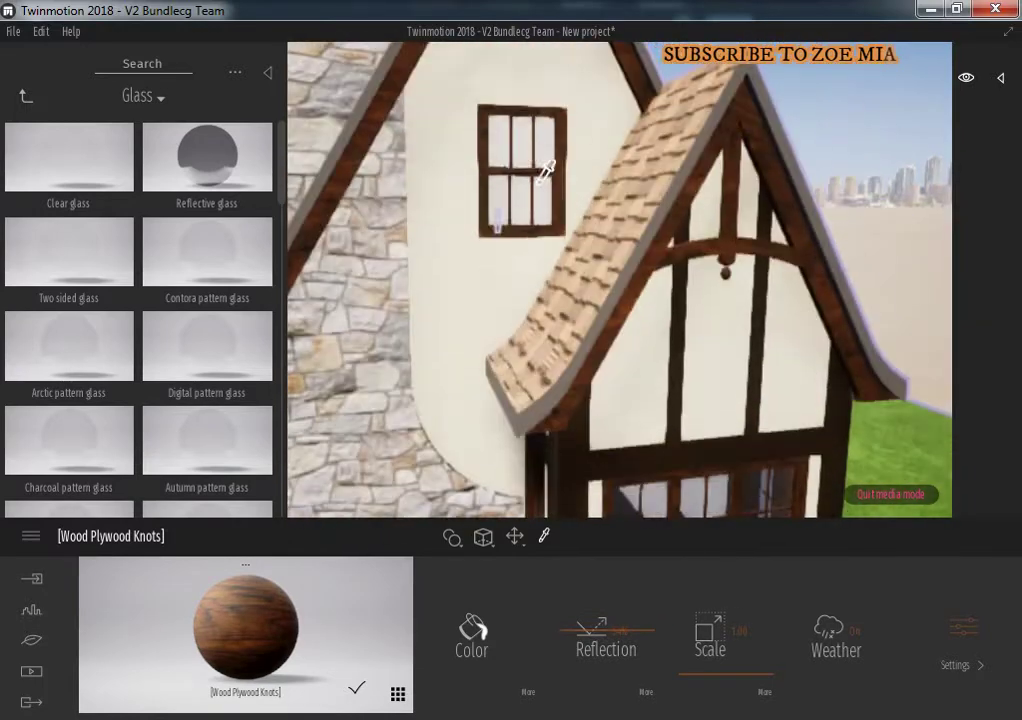
Apply Clear glass to the upper window's panes as well
left_click(487, 321)
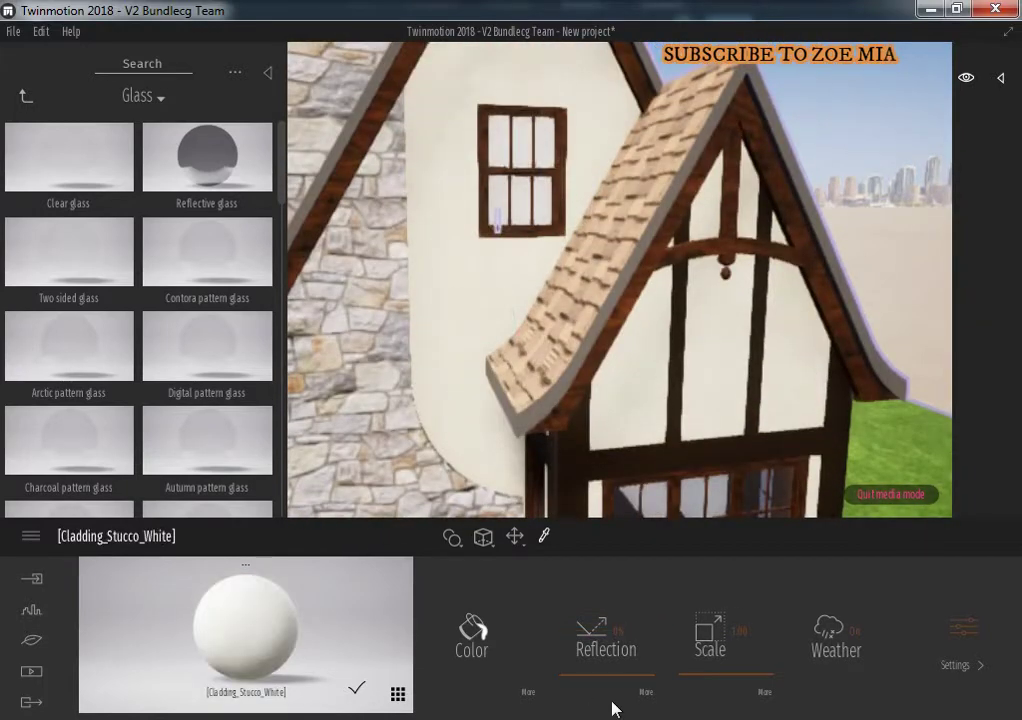
right_click_drag(508, 503, 370, 210)
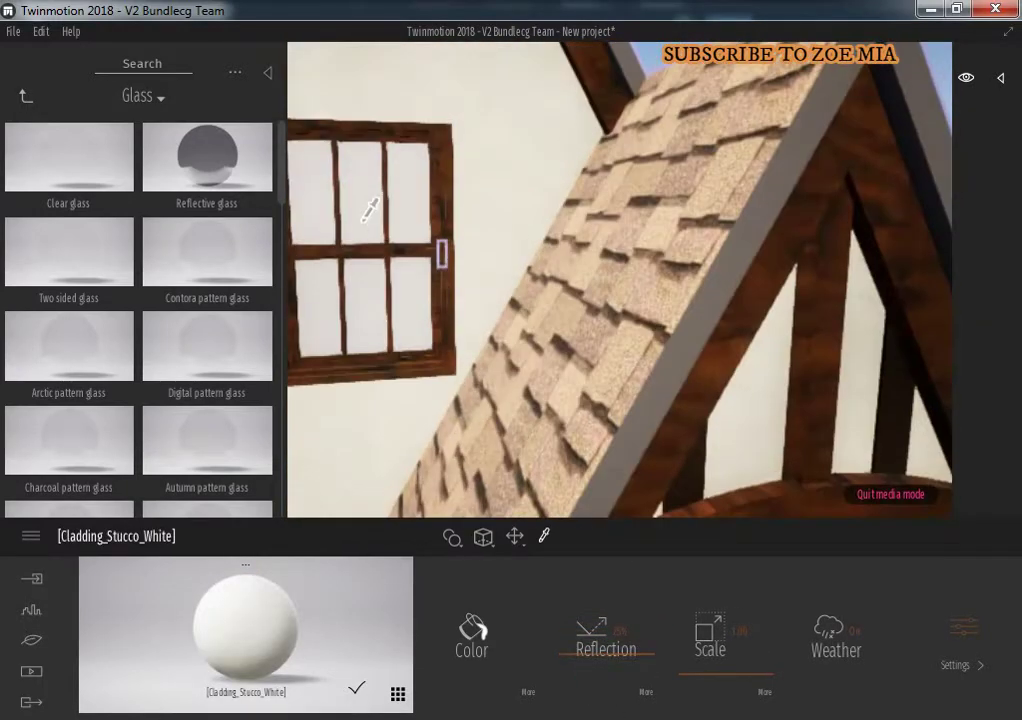
left_click(370, 210)
left_click_drag(87, 155, 365, 200)
mouse_move(437, 275)
right_mouse_down()
mouse_move(465, 217)
mouse_move(460, 314)
right_mouse_up()
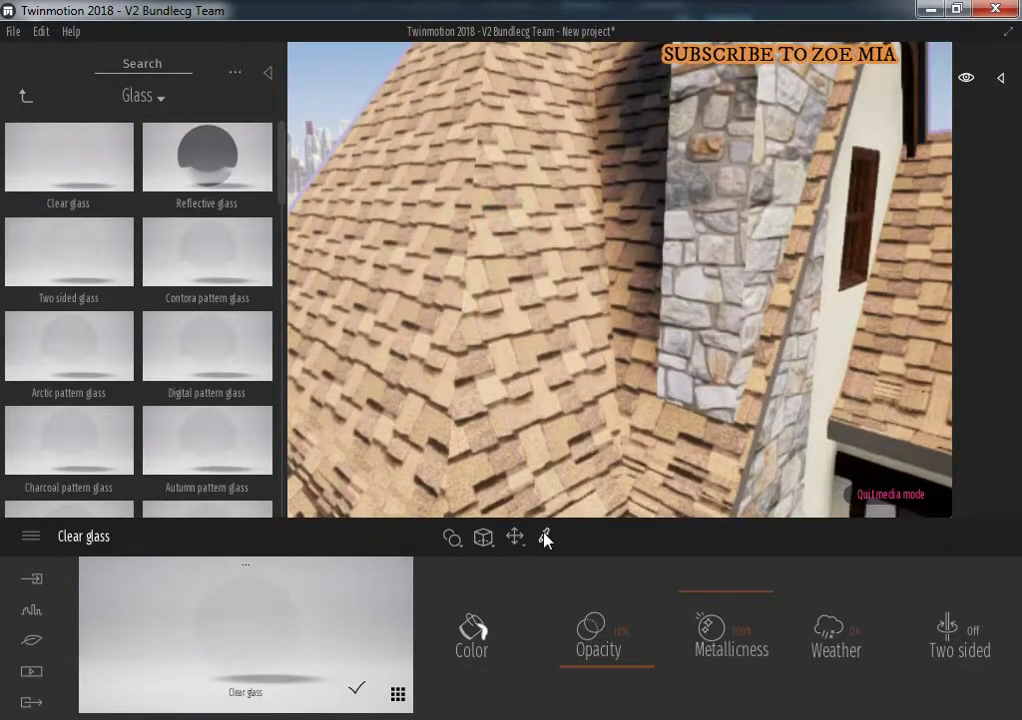
Check the roof shingle and door wood materials, then load the porch's Pavers Flagstone Gray-0
left_click(545, 539)
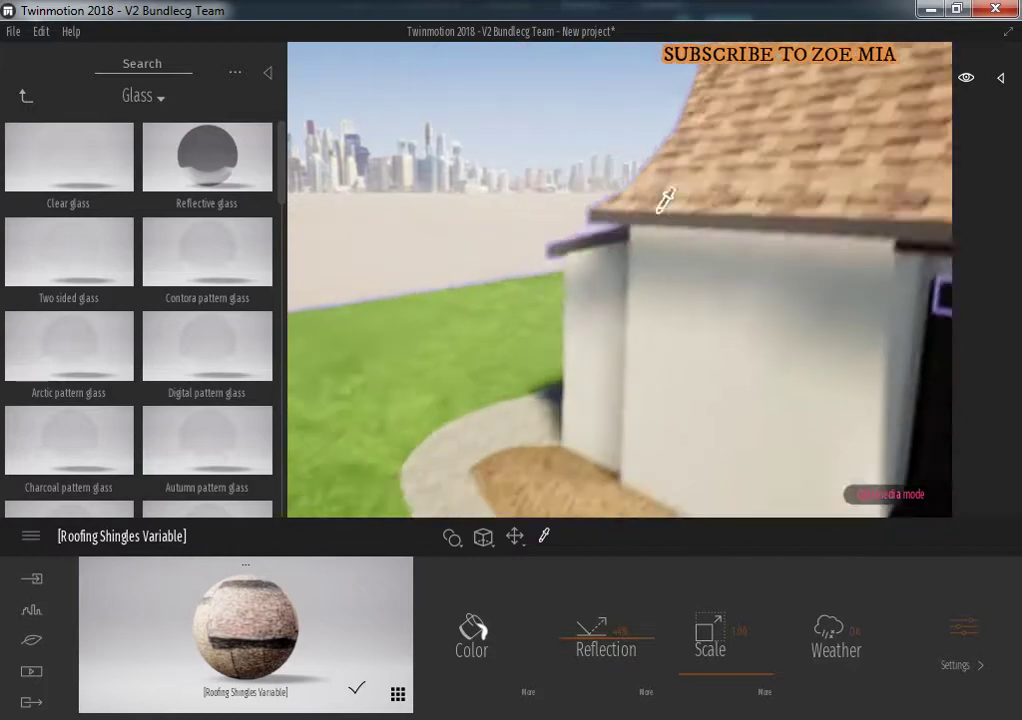
right_click_drag(666, 200, 814, 221)
left_click(716, 300)
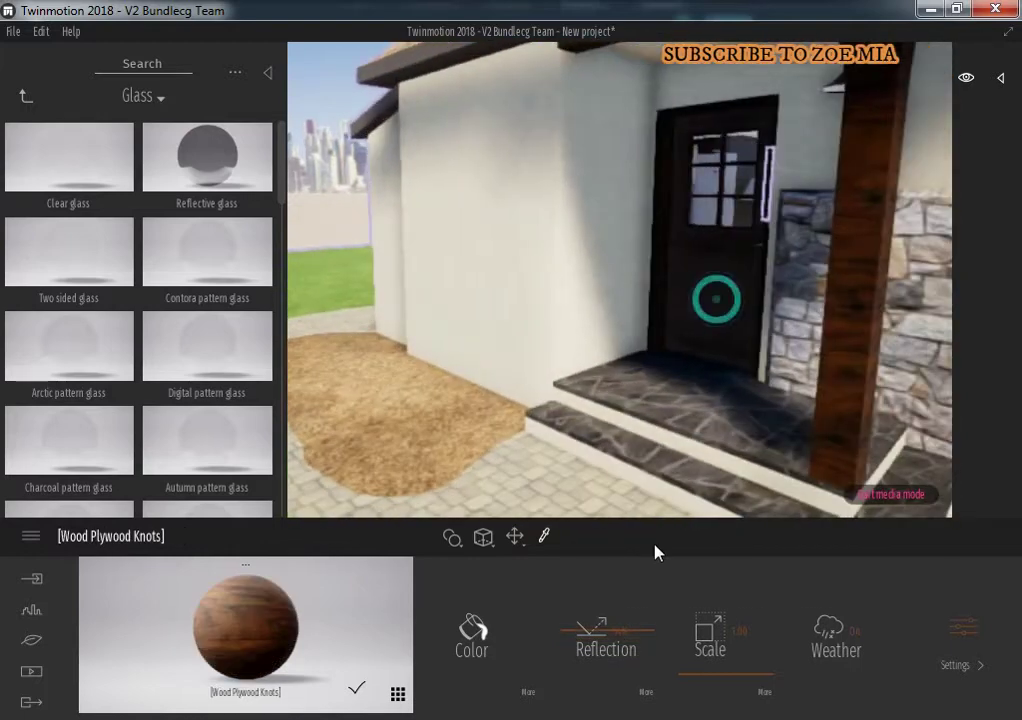
left_click(746, 439)
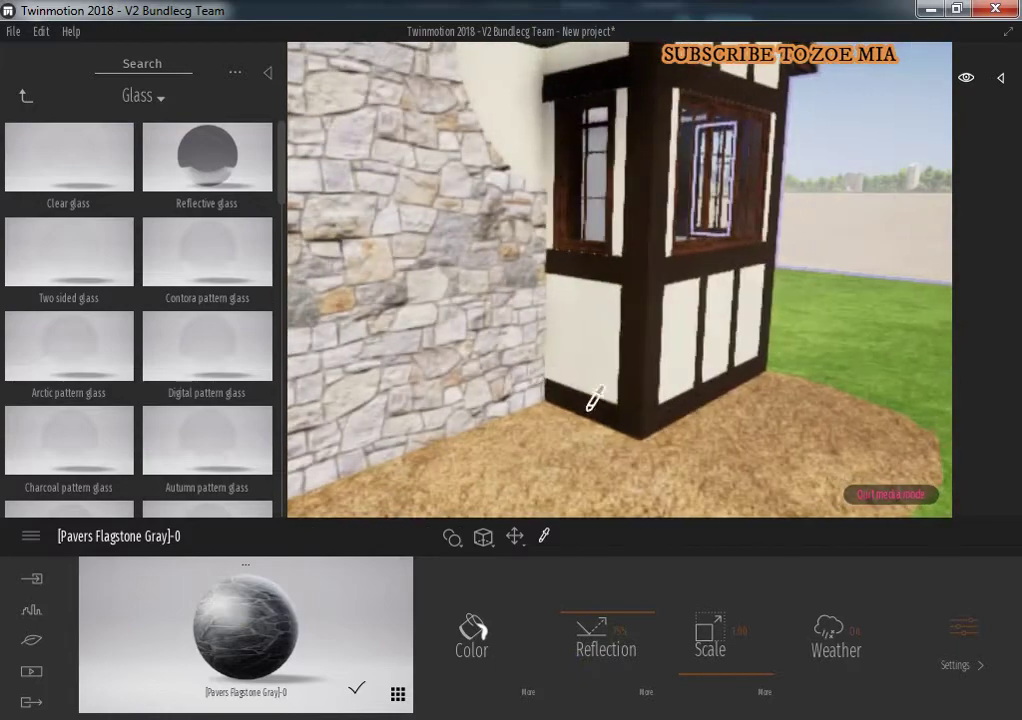
mouse_move(605, 415)
right_mouse_down()
mouse_move(657, 340)
mouse_move(333, 269)
mouse_move(438, 160)
mouse_move(600, 140)
right_mouse_up()
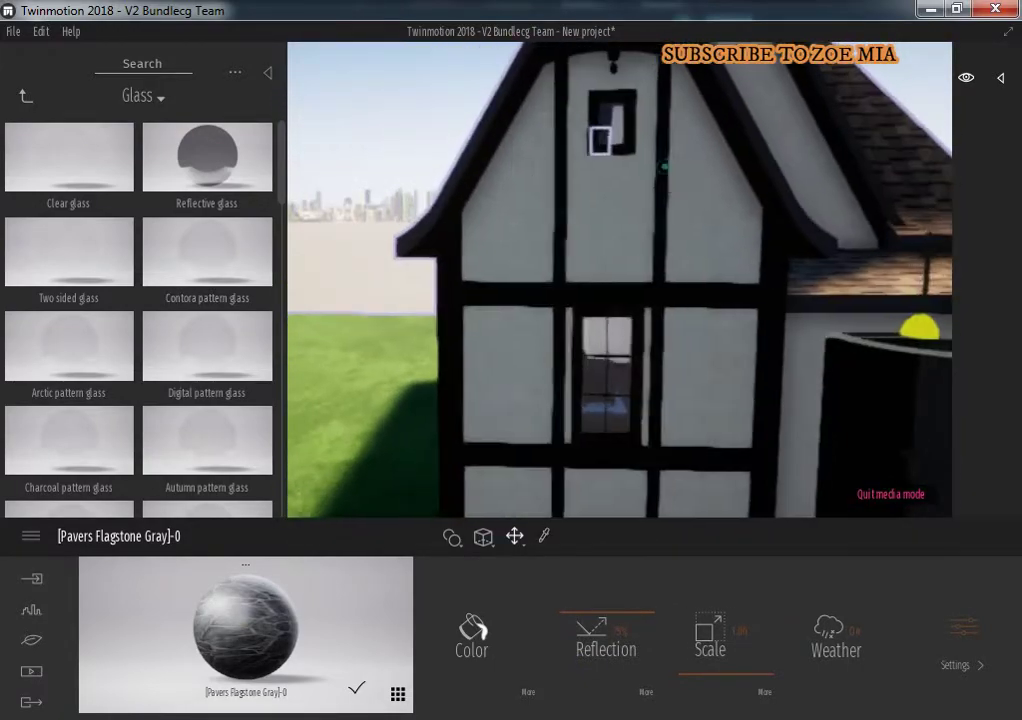
right_click_drag(663, 167, 646, 205)
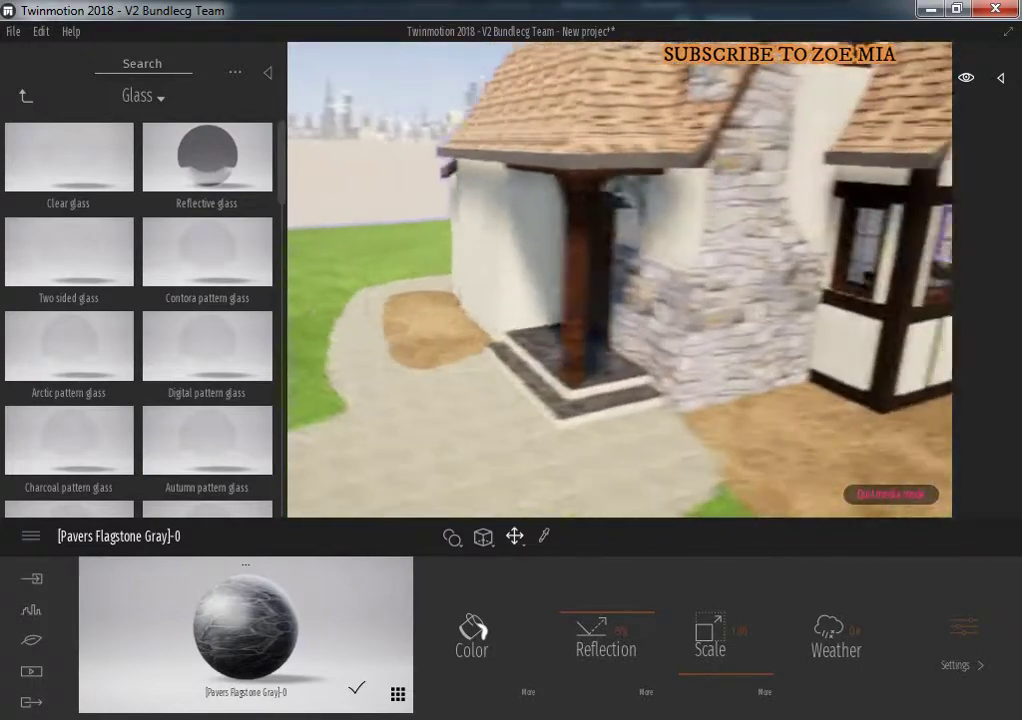
mouse_move(538, 192)
right_mouse_down()
mouse_move(522, 230)
mouse_move(573, 214)
mouse_move(590, 240)
mouse_move(520, 256)
mouse_move(611, 192)
mouse_move(489, 451)
right_mouse_up()
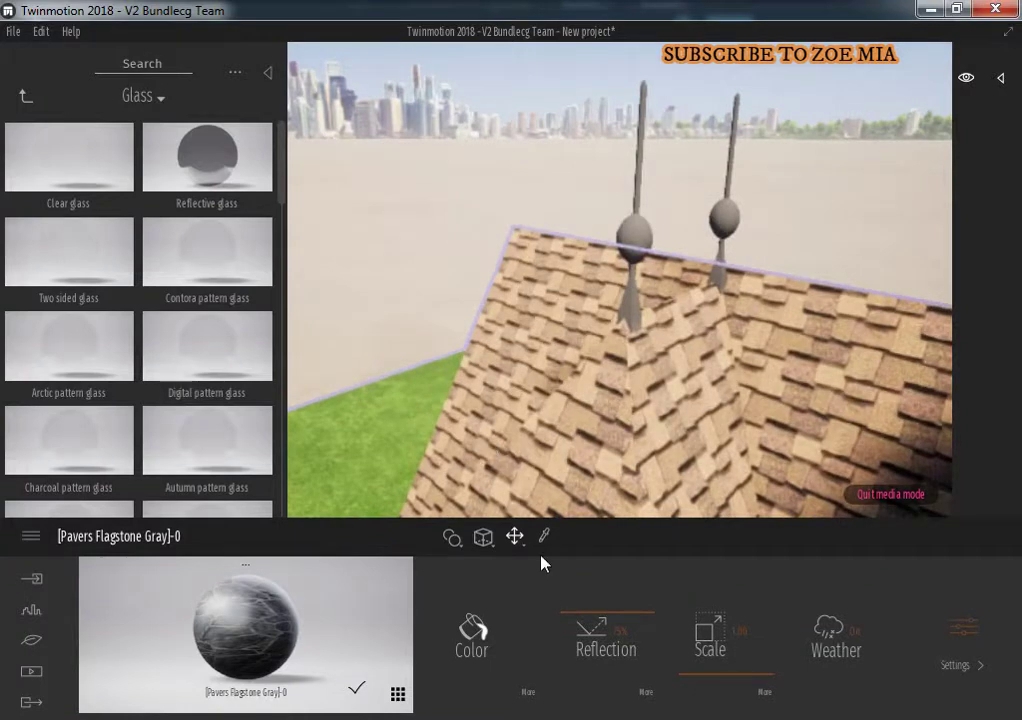
Apply Brushed aluminium 01 from the Metal library to the roof finials
left_click(640, 220)
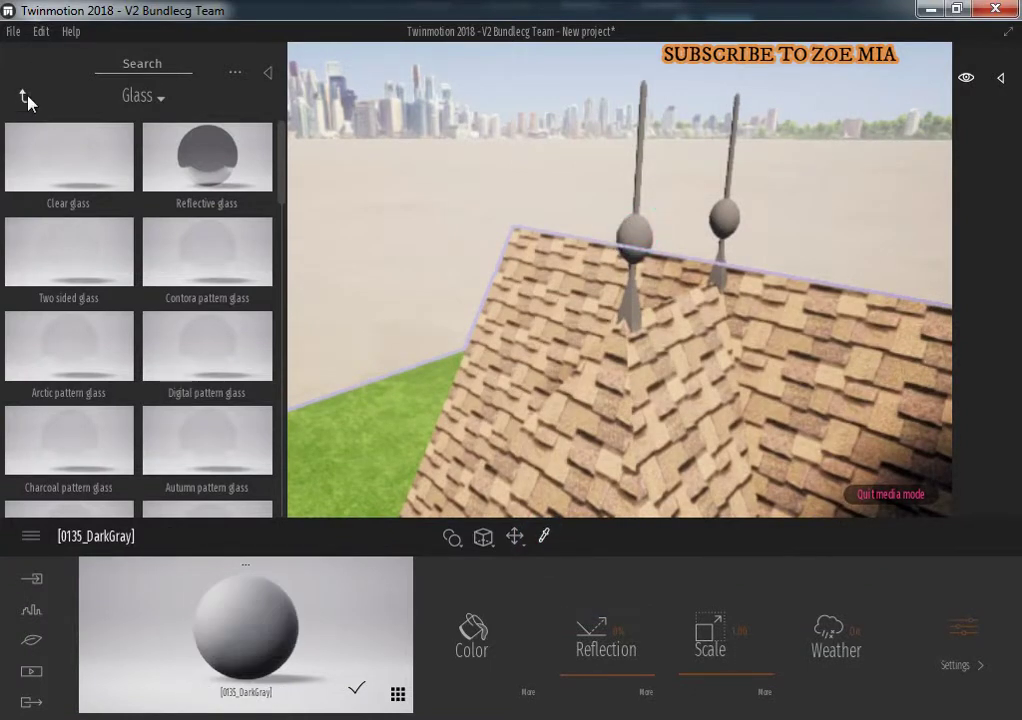
left_click(25, 96)
left_click(205, 158)
mouse_move(80, 171)
left_mouse_down()
mouse_move(179, 471)
mouse_move(700, 265)
left_mouse_up()
mouse_move(700, 265)
right_mouse_down()
mouse_move(682, 203)
mouse_move(692, 322)
mouse_move(554, 324)
mouse_move(497, 281)
mouse_move(493, 242)
mouse_move(505, 228)
right_mouse_up()
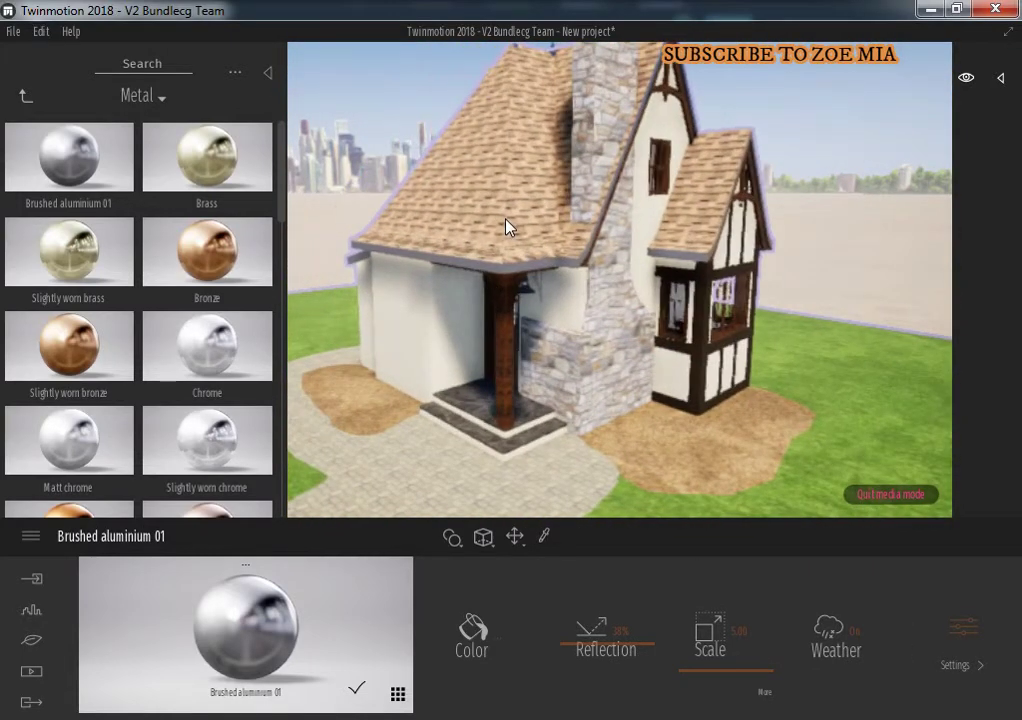
Apply Brushed aluminium 01 to the left and right finial balls individually
left_click(505, 228)
scroll(560, 273, "up", 1)
scroll(590, 274, "up", 3)
scroll(638, 280, "up", 2)
scroll(643, 285, "up", 3)
scroll(643, 286, "down", 3)
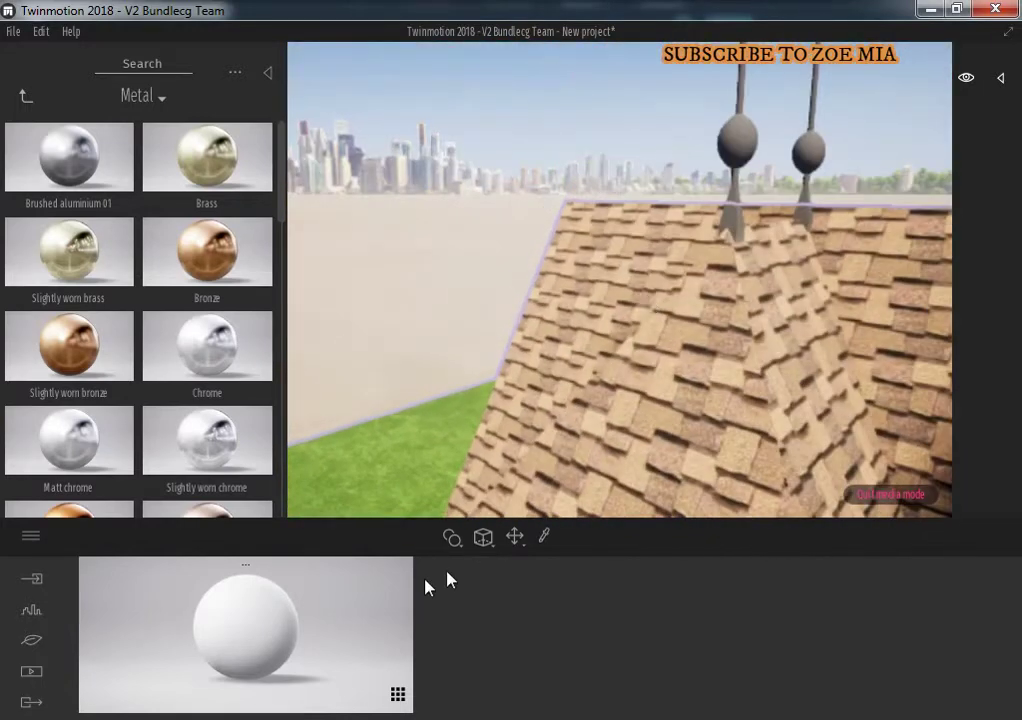
left_click(425, 506)
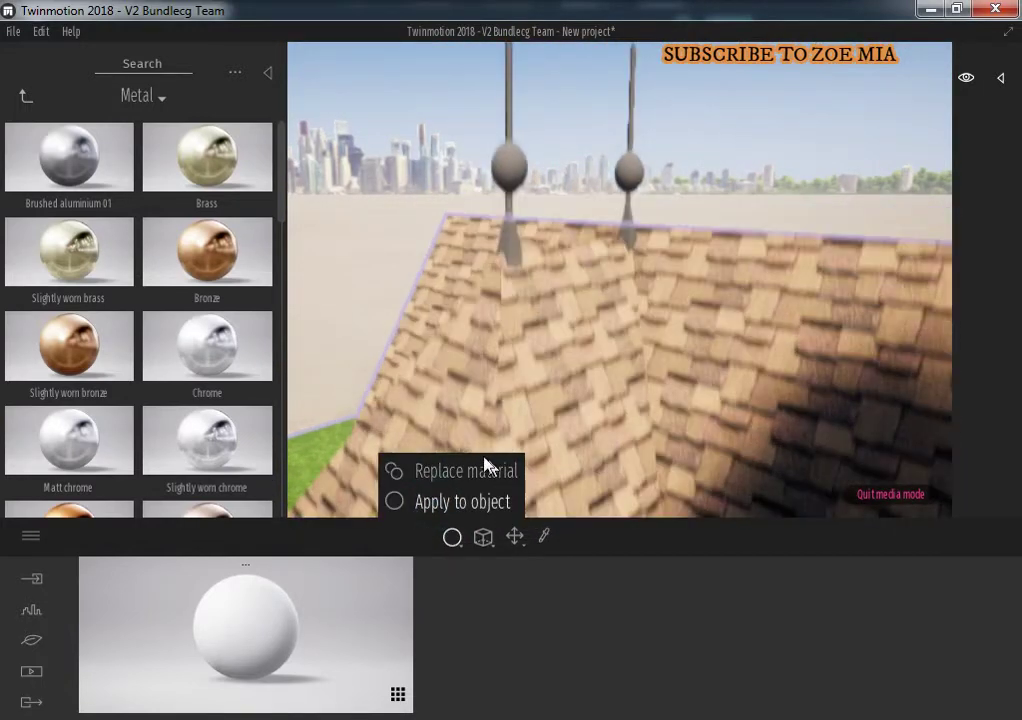
left_click(492, 460)
left_click_drag(78, 170, 487, 463)
left_click_drag(68, 157, 620, 408)
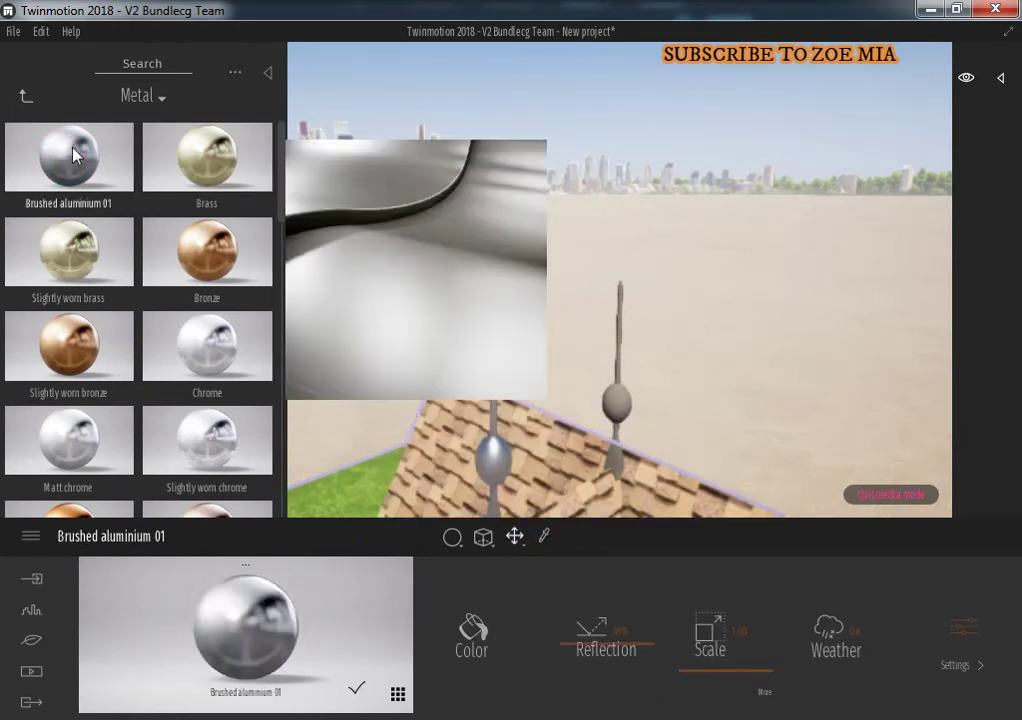
middle_click_drag(620, 408, 538, 187)
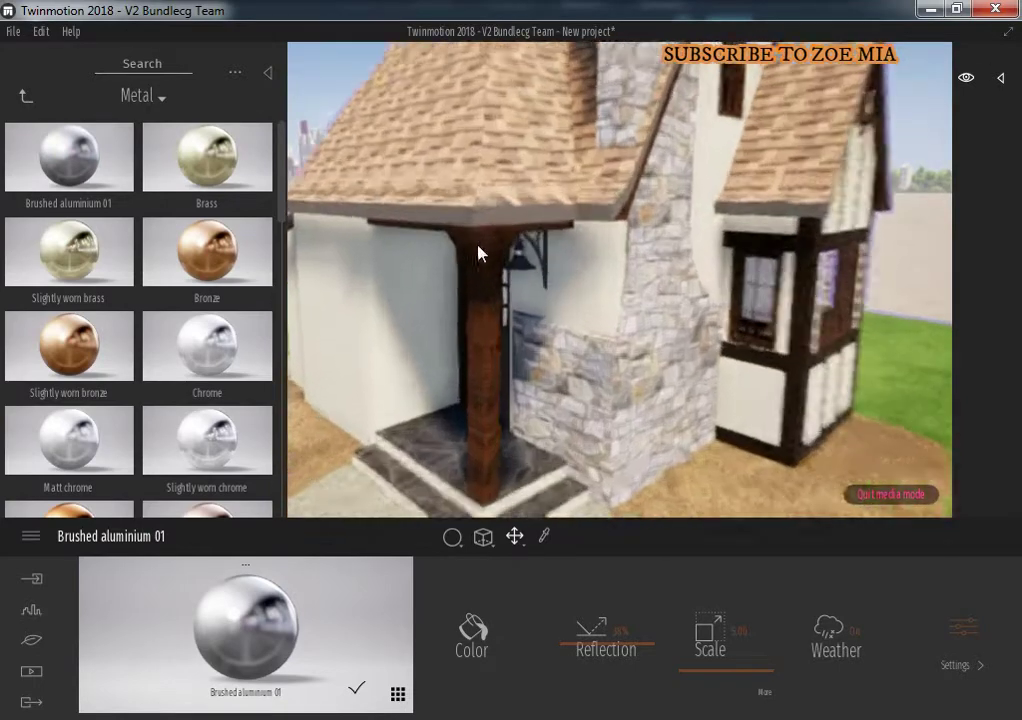
mouse_move(478, 253)
middle_mouse_down()
mouse_move(456, 192)
mouse_move(545, 510)
middle_mouse_up()
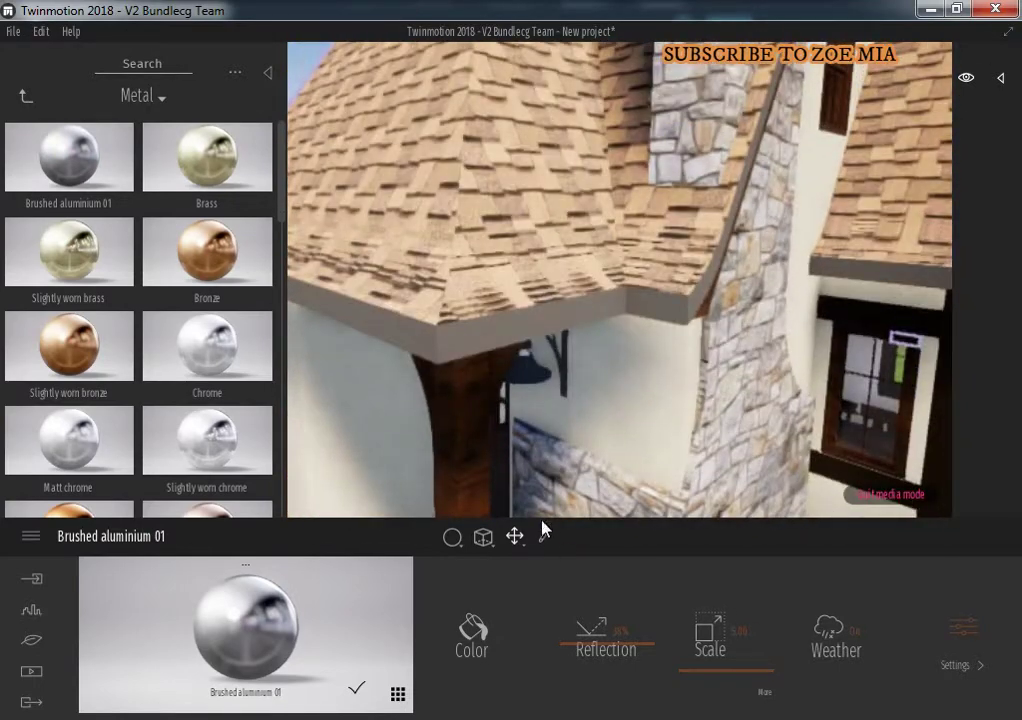
Change the brightness of the dark grey roof trim colour
left_click(443, 350)
left_click(491, 644)
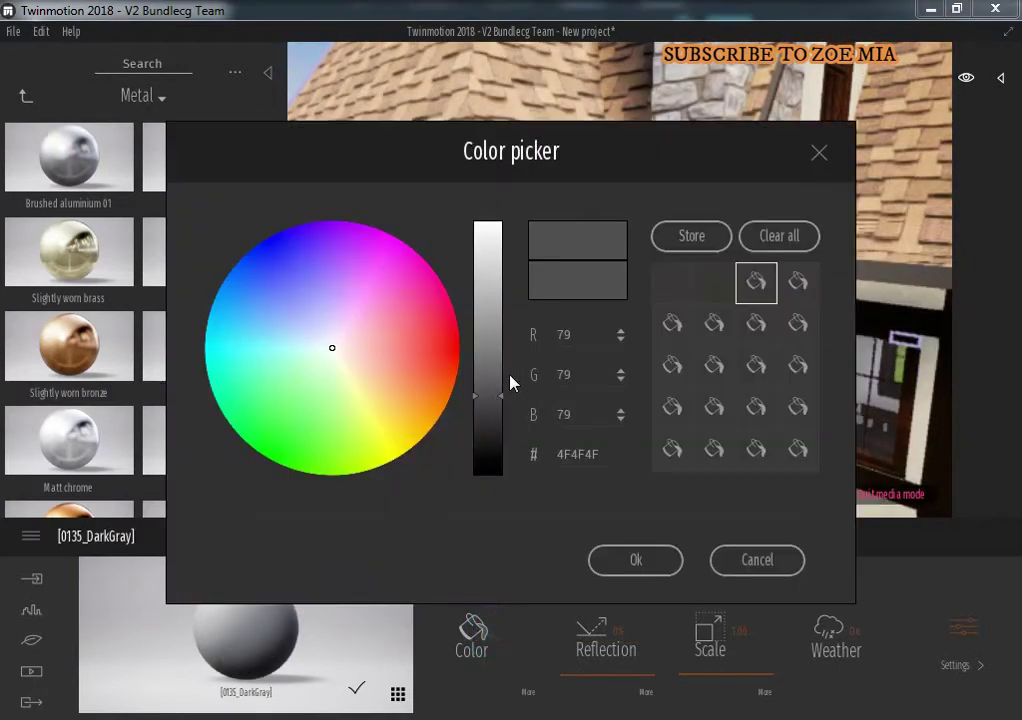
left_click(493, 399)
left_click(611, 560)
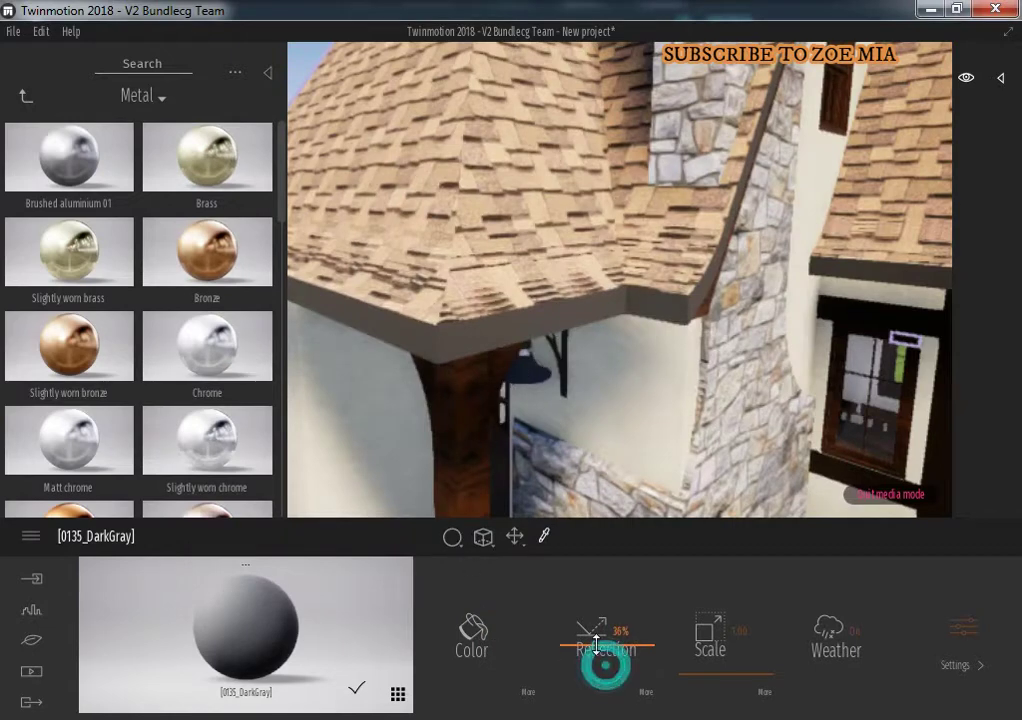
Adjust the flagstone porch step's reflection to about 77%
scroll(597, 509, "down", 5)
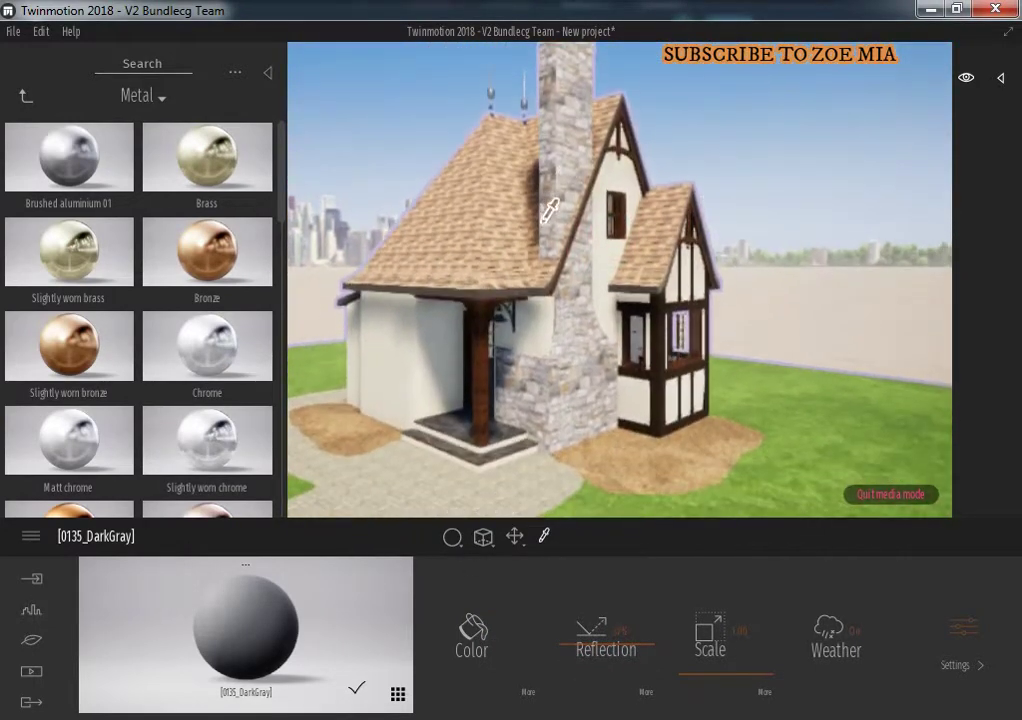
scroll(510, 445, "up", 3)
scroll(531, 479, "up", 3)
left_click(641, 399)
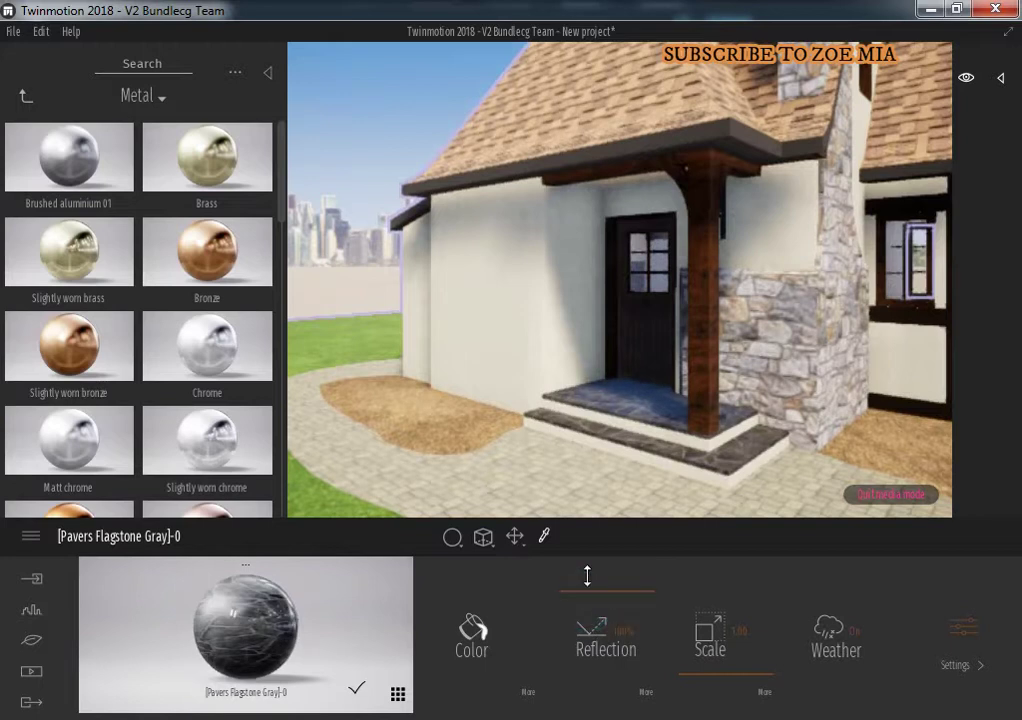
left_click_drag(587, 576, 585, 604)
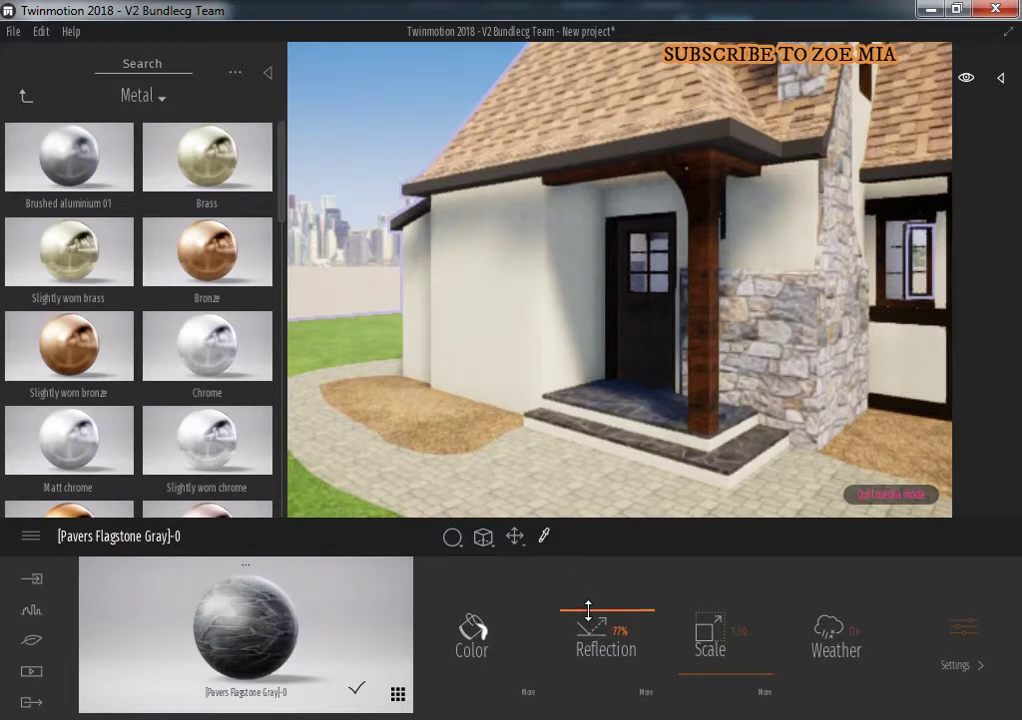
Show the Media image section with Image 01 and orbit to a high house view
left_click(30, 680)
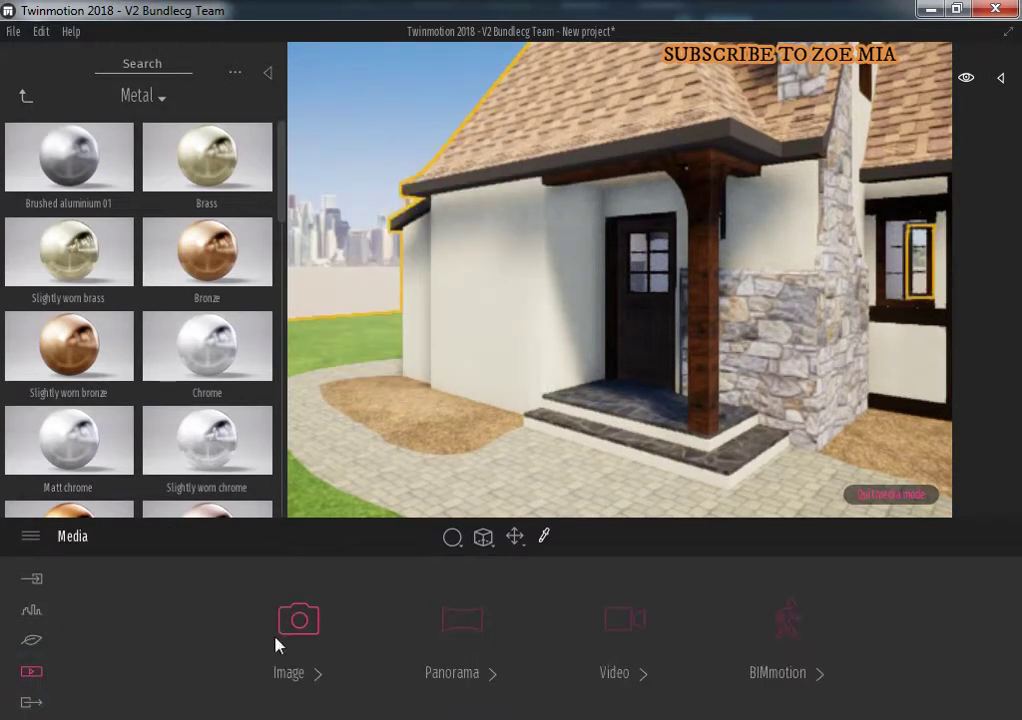
left_click(290, 640)
left_click(265, 75)
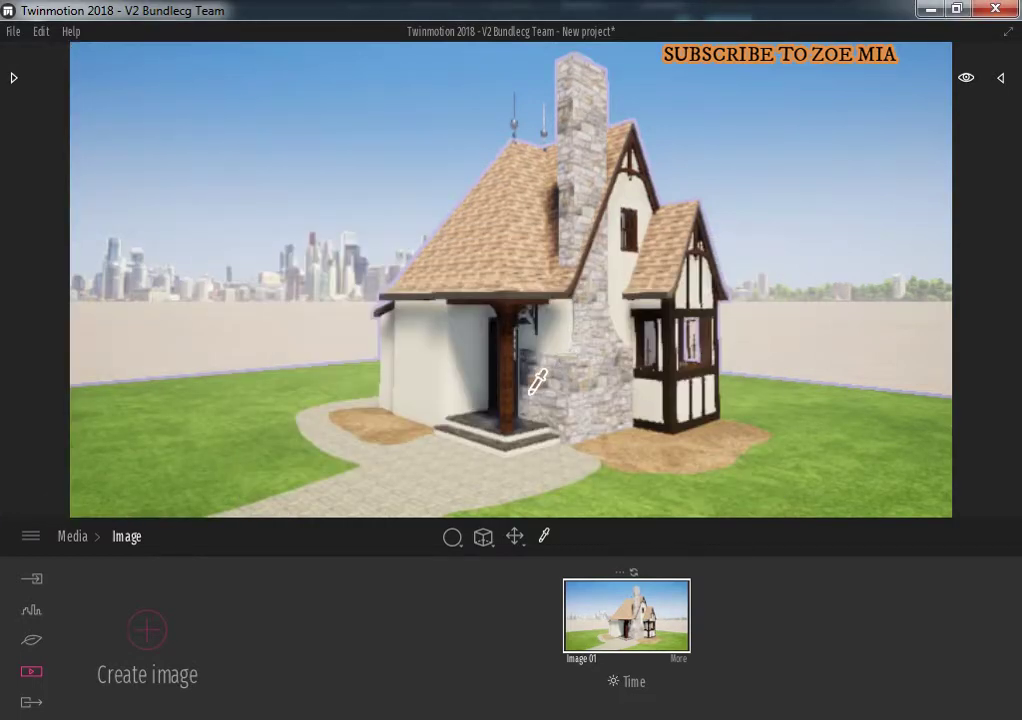
mouse_move(491, 373)
left_mouse_down()
mouse_move(554, 303)
mouse_move(554, 251)
mouse_move(449, 356)
left_mouse_up()
Browse the library's Vegetation and landscape trees
left_click(13, 80)
left_click(25, 96)
left_click(212, 175)
Build a vegetation painting set from Hook thorn 1, Hook thorn 2 and two other trees
left_click(212, 200)
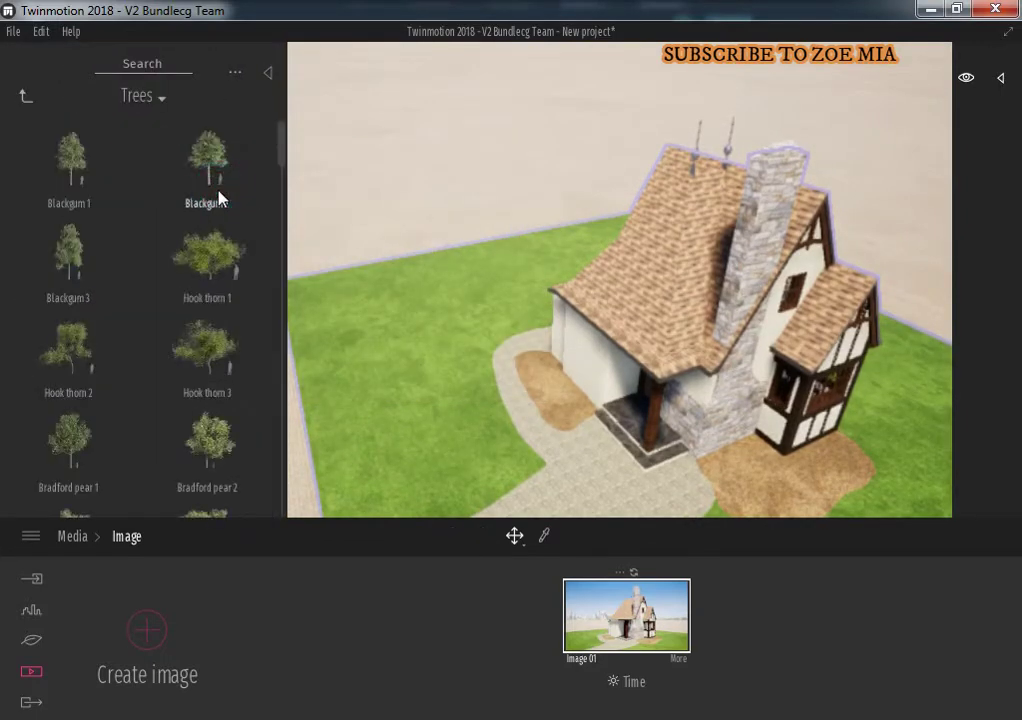
left_click(33, 612)
left_click(30, 641)
left_click(633, 658)
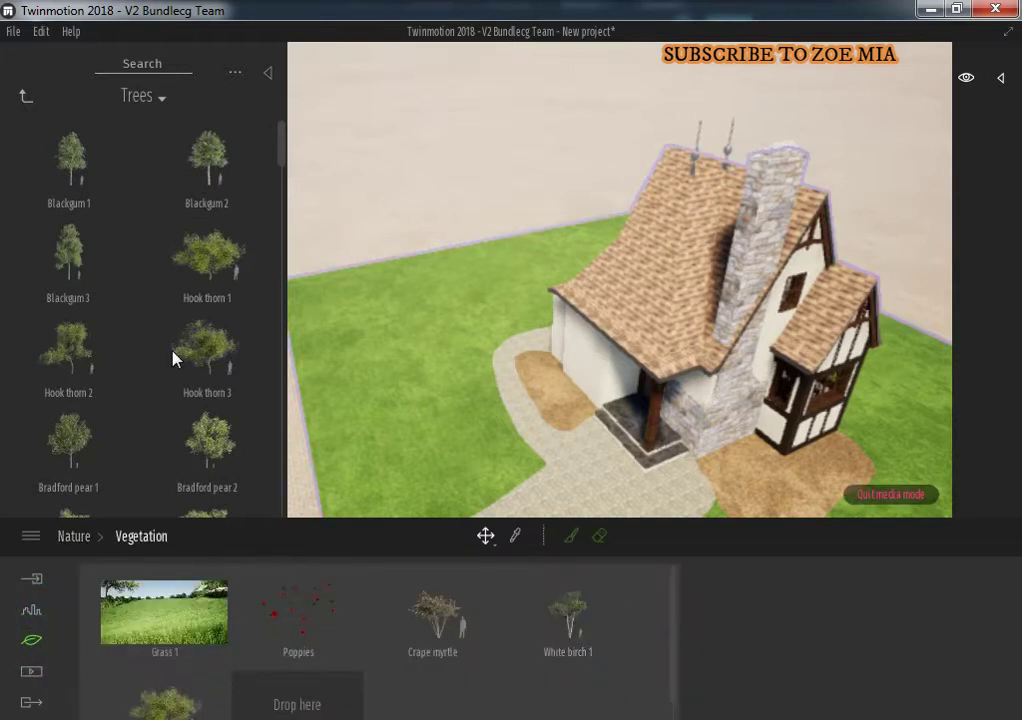
left_click_drag(316, 653, 303, 688)
left_click_drag(213, 273, 320, 703)
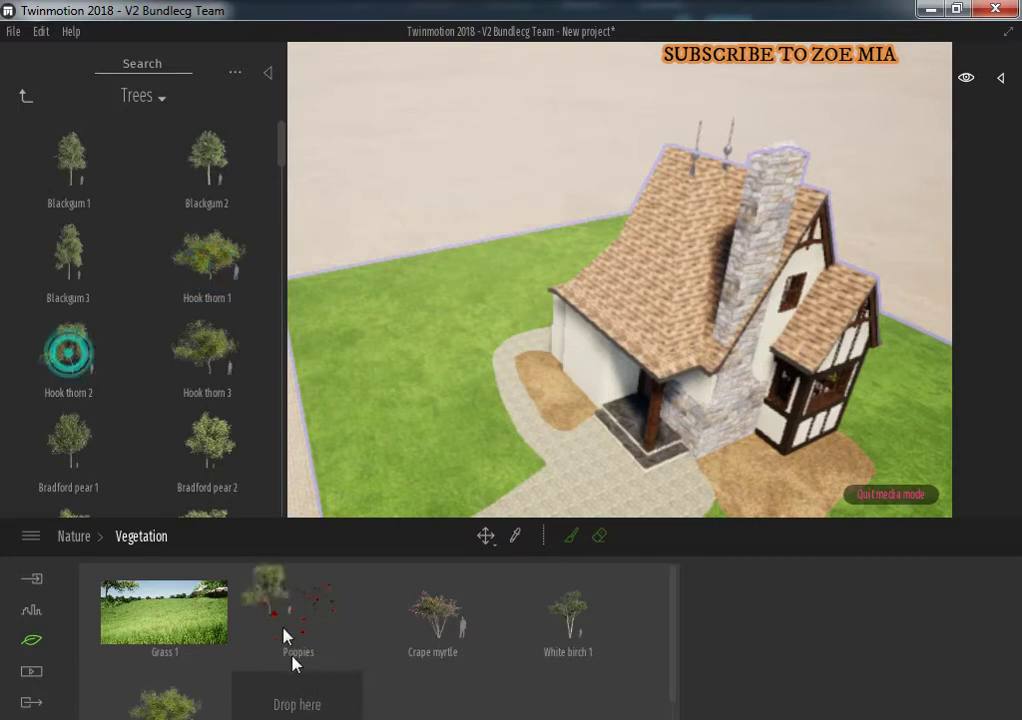
left_click_drag(293, 663, 298, 693)
left_click_drag(401, 624, 452, 709)
left_click_drag(123, 470, 333, 437)
scroll(475, 378, "up", 2)
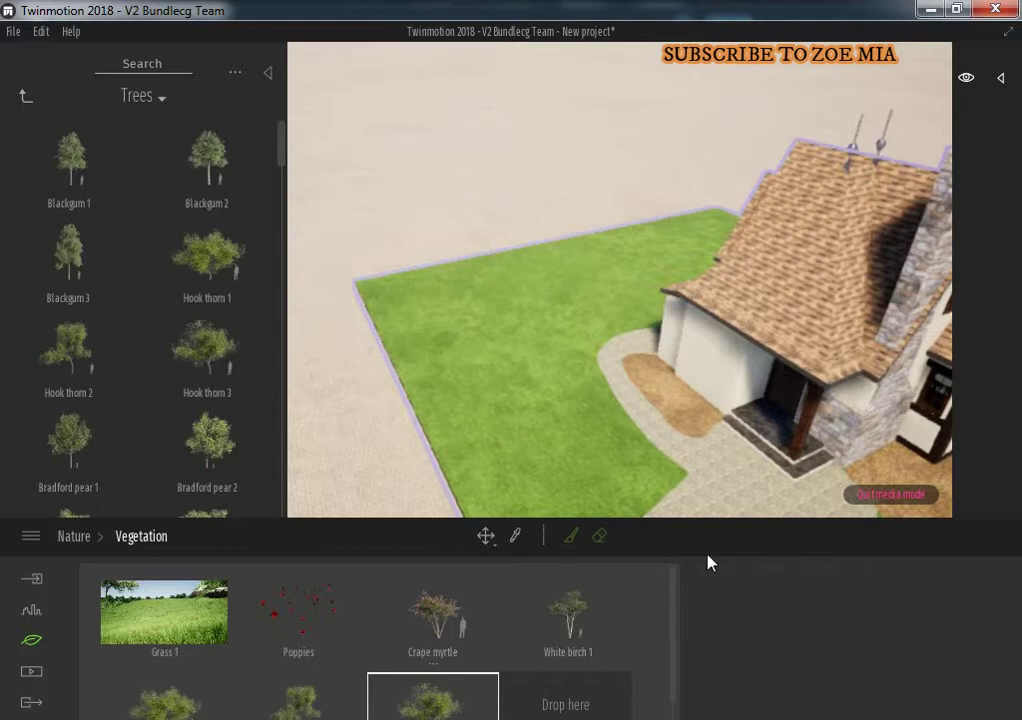
Widen the vegetation brush and paint trees across the lawn, including the lower-left area
left_click(570, 535)
mouse_move(778, 690)
left_mouse_down()
mouse_move(769, 665)
mouse_move(771, 686)
mouse_move(820, 612)
mouse_move(775, 686)
left_mouse_up()
mouse_move(445, 320)
left_mouse_down()
mouse_move(668, 262)
mouse_move(646, 264)
left_mouse_up()
mouse_move(646, 264)
right_mouse_down()
mouse_move(497, 313)
mouse_move(465, 291)
mouse_move(548, 278)
right_mouse_up()
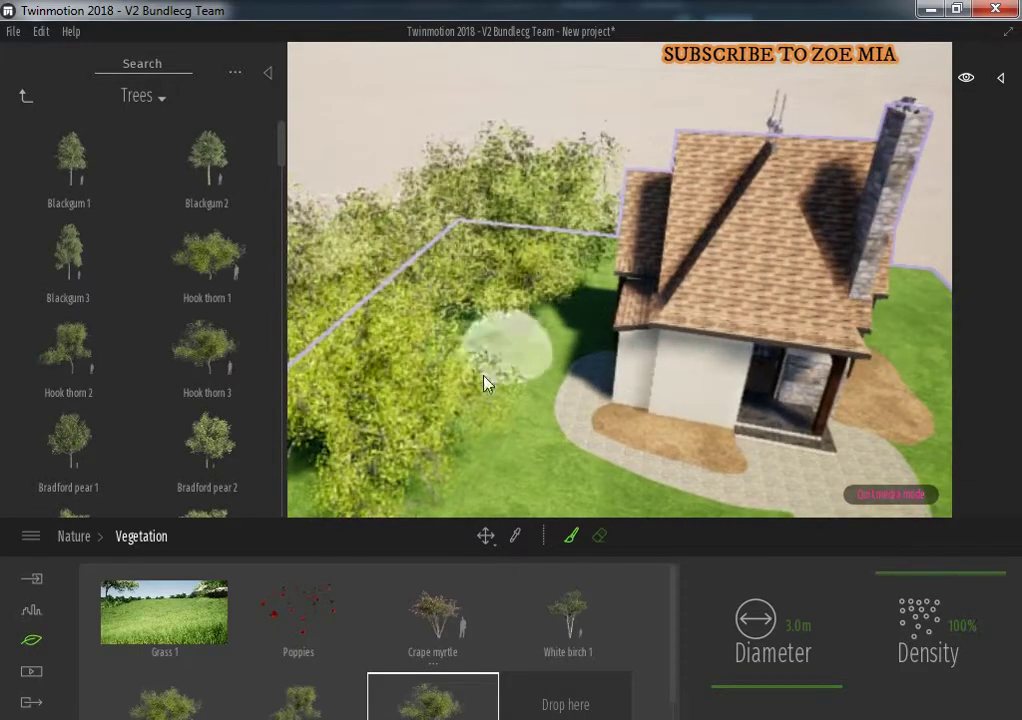
scroll(430, 380, "down", 3)
mouse_move(377, 447)
left_mouse_down()
mouse_move(415, 440)
mouse_move(587, 314)
left_mouse_up()
Paint bushes on the house's far-side lawn, then trees along the upper lawn
mouse_move(715, 288)
right_mouse_down()
mouse_move(652, 354)
mouse_move(333, 302)
mouse_move(315, 354)
mouse_move(601, 243)
right_mouse_up()
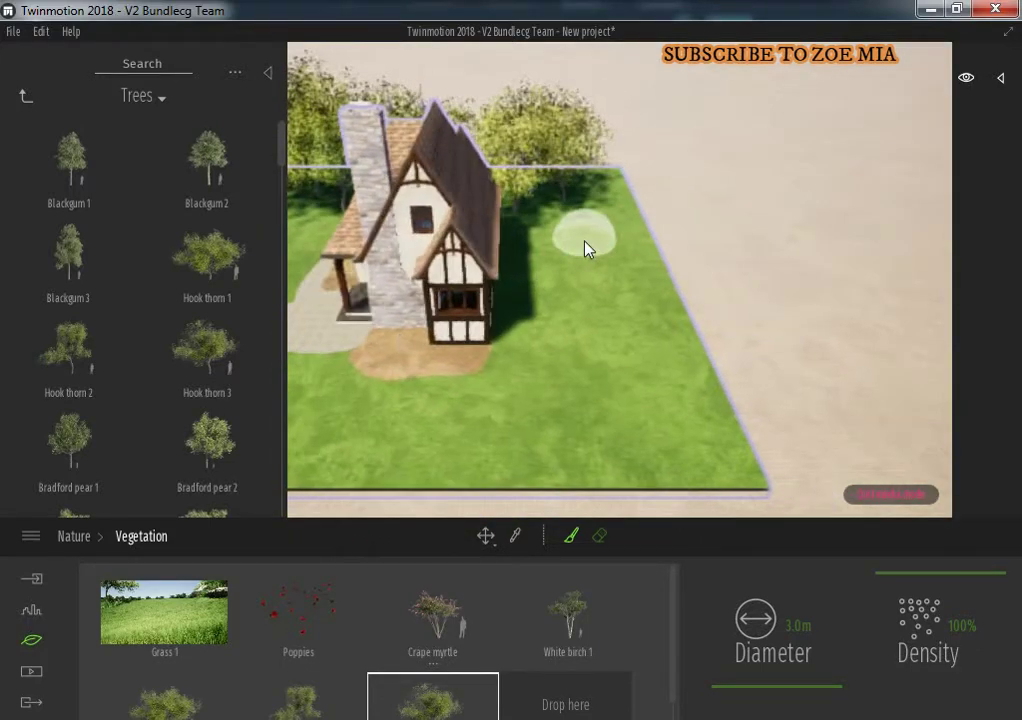
left_click(600, 240)
mouse_move(553, 267)
left_mouse_down()
mouse_move(541, 258)
mouse_move(609, 351)
mouse_move(609, 413)
mouse_move(547, 427)
mouse_move(543, 262)
left_mouse_up()
mouse_move(543, 262)
right_mouse_down()
mouse_move(690, 477)
mouse_move(915, 458)
right_mouse_up()
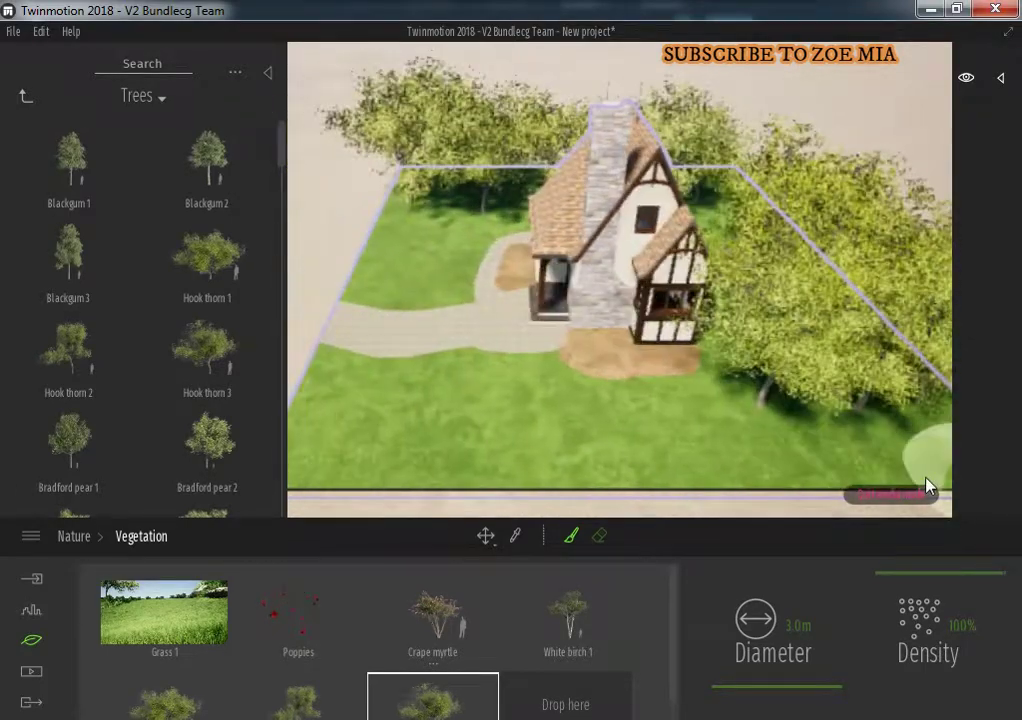
mouse_move(837, 449)
right_mouse_down()
mouse_move(546, 300)
mouse_move(520, 251)
right_mouse_up()
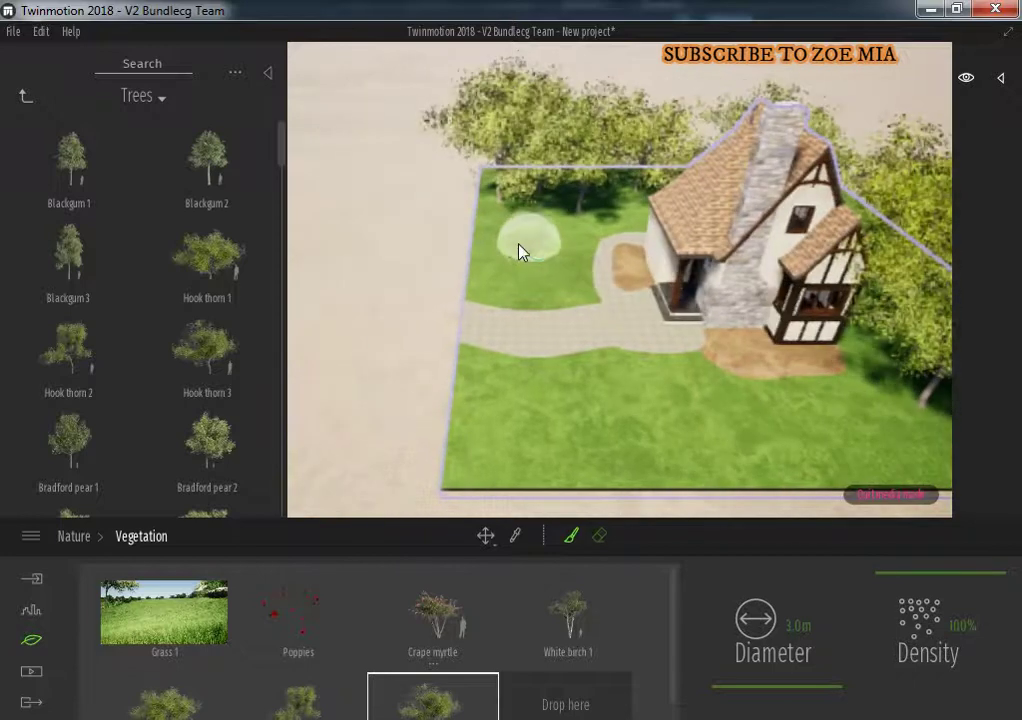
mouse_move(500, 292)
left_mouse_down()
mouse_move(534, 292)
mouse_move(552, 239)
mouse_move(611, 205)
mouse_move(613, 216)
left_mouse_up()
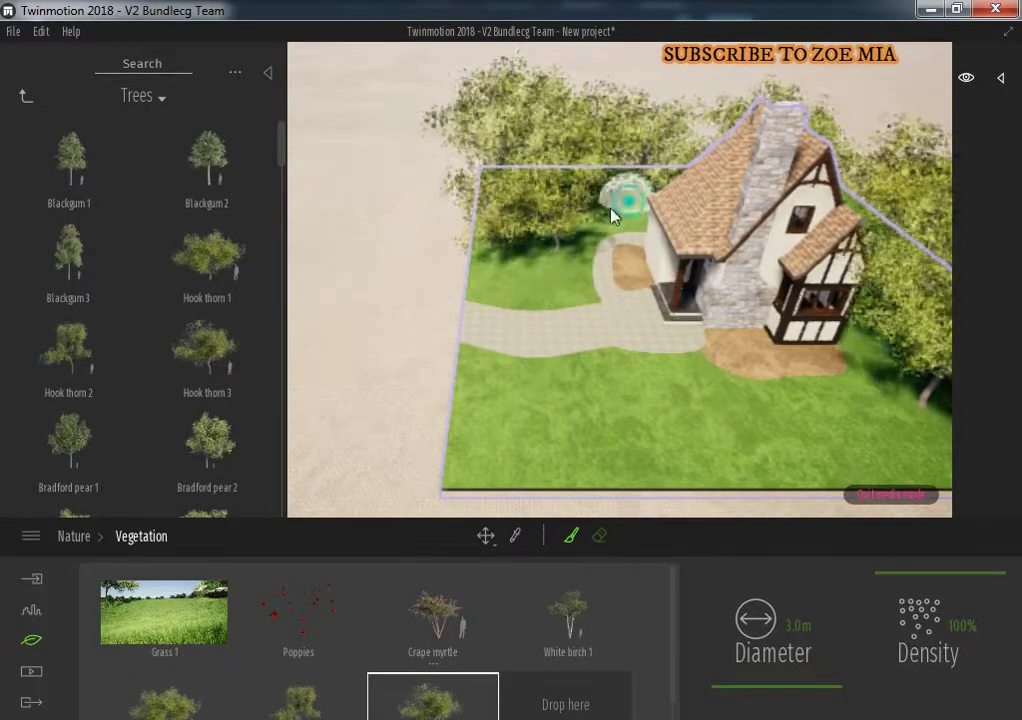
Paint bushes at the lower lawn's left edge and place a Hook thorn 2 tree
left_click(504, 447)
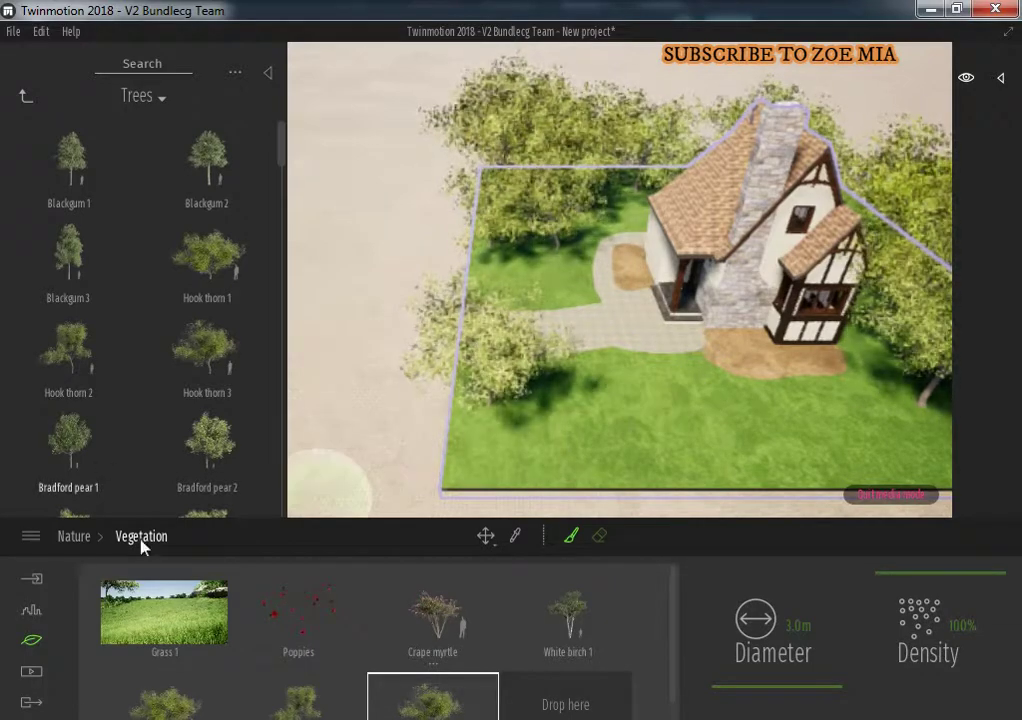
mouse_move(68, 345)
left_mouse_down()
mouse_move(529, 253)
mouse_move(622, 217)
left_mouse_up()
mouse_move(622, 217)
right_mouse_down()
mouse_move(796, 322)
mouse_move(828, 290)
mouse_move(778, 293)
right_mouse_up()
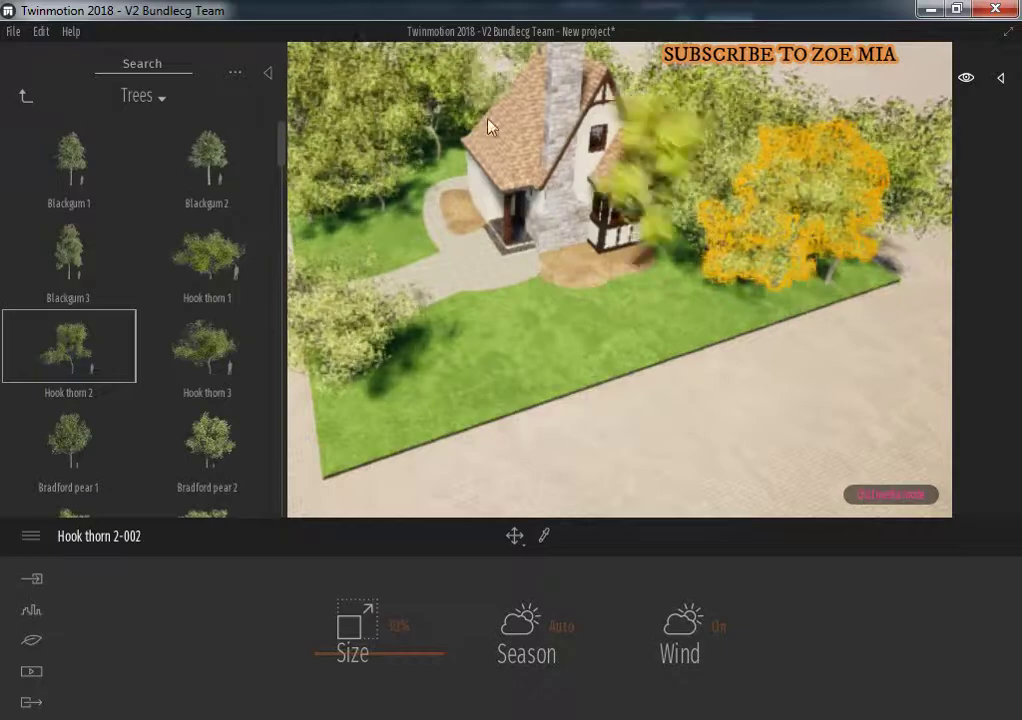
scroll(488, 123, "up", 2)
Jump to the Image 01 camera view and fly in to a tree on the left
left_click(32, 671)
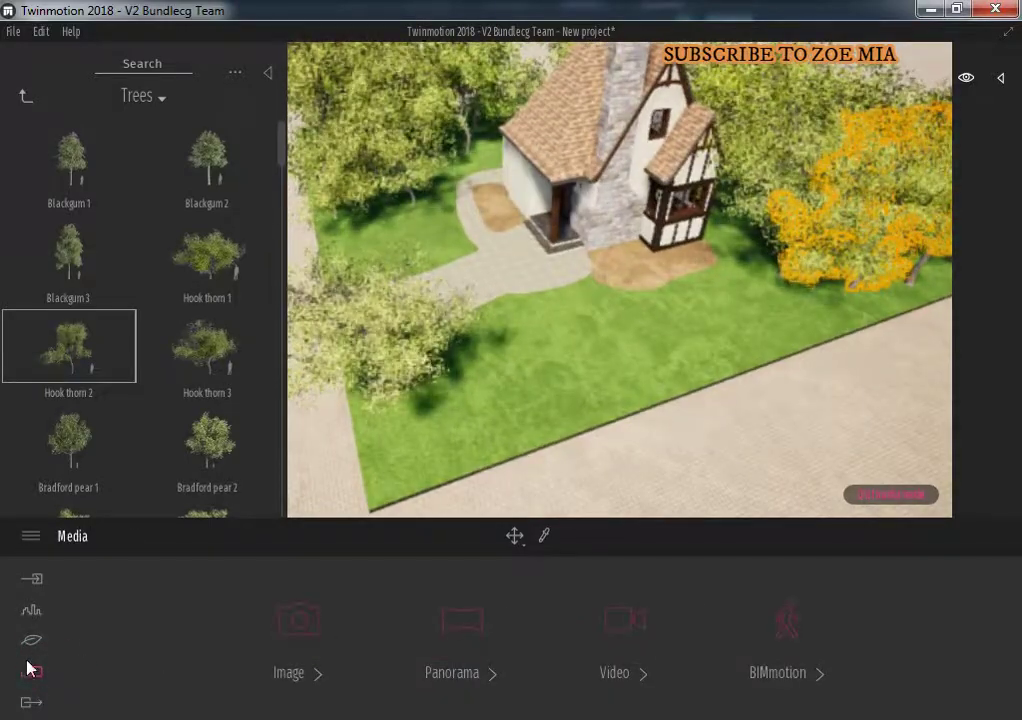
left_click(330, 650)
left_click(607, 588)
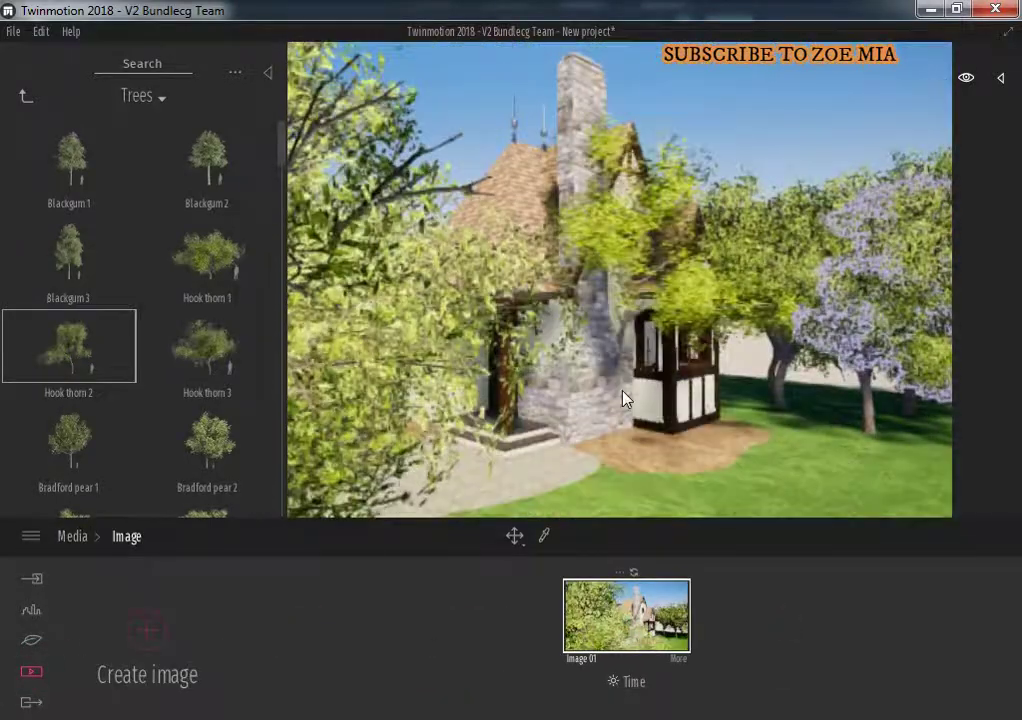
left_click(430, 410)
double_click(430, 410)
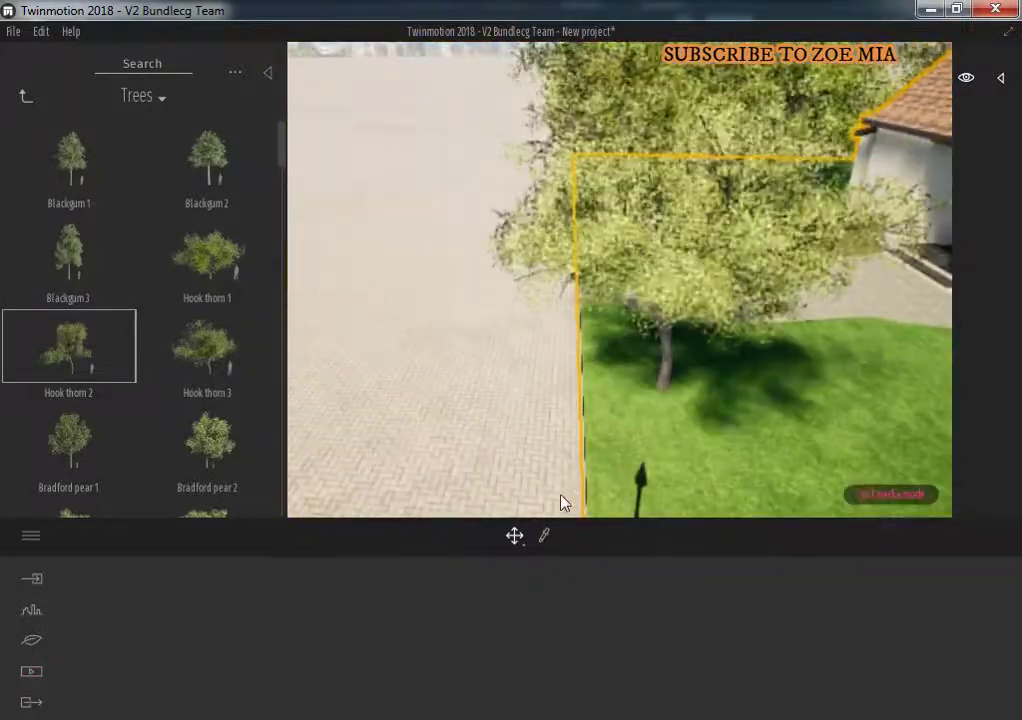
Return to the Image 01 view and drop a Hook thorn 2 tree beside the cottage
left_click(32, 640)
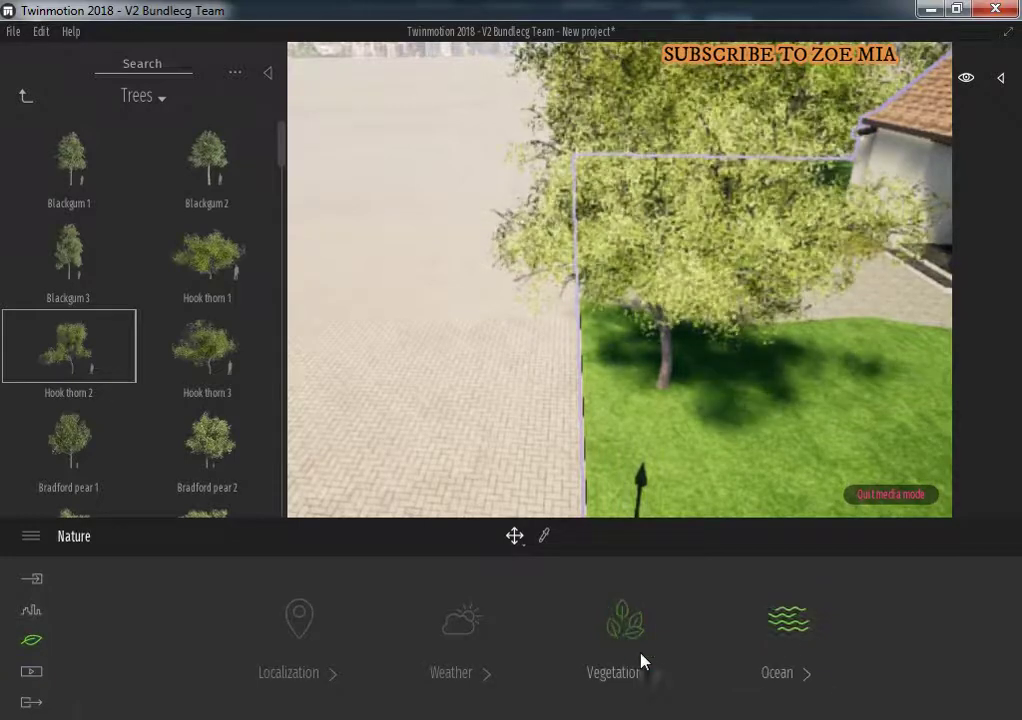
left_click(641, 662)
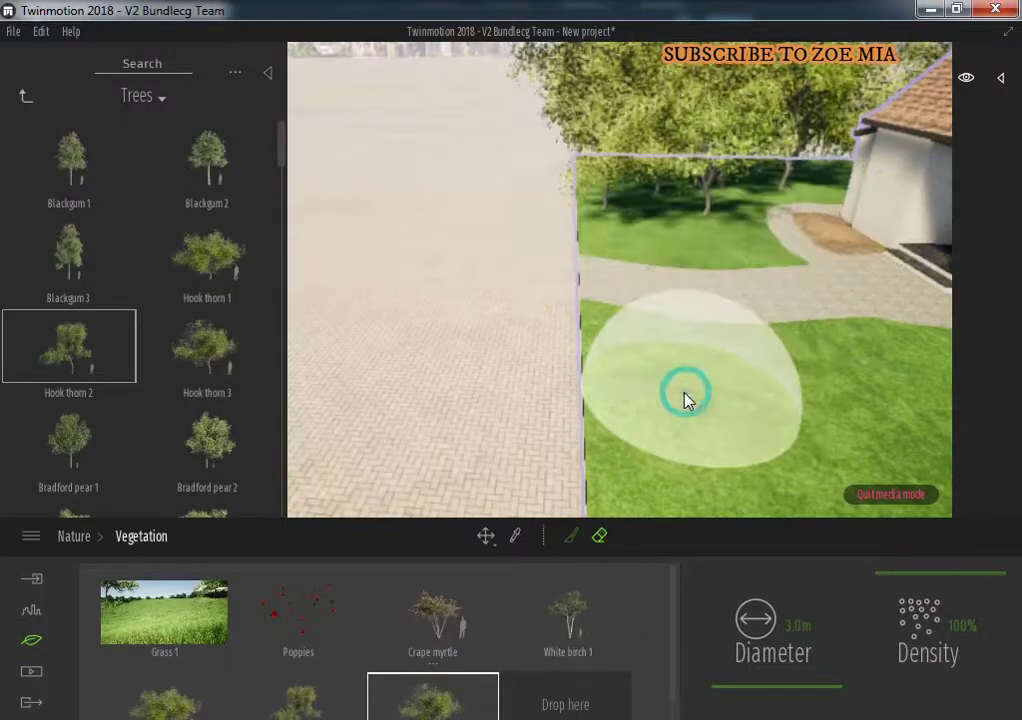
left_click(32, 671)
left_click(305, 630)
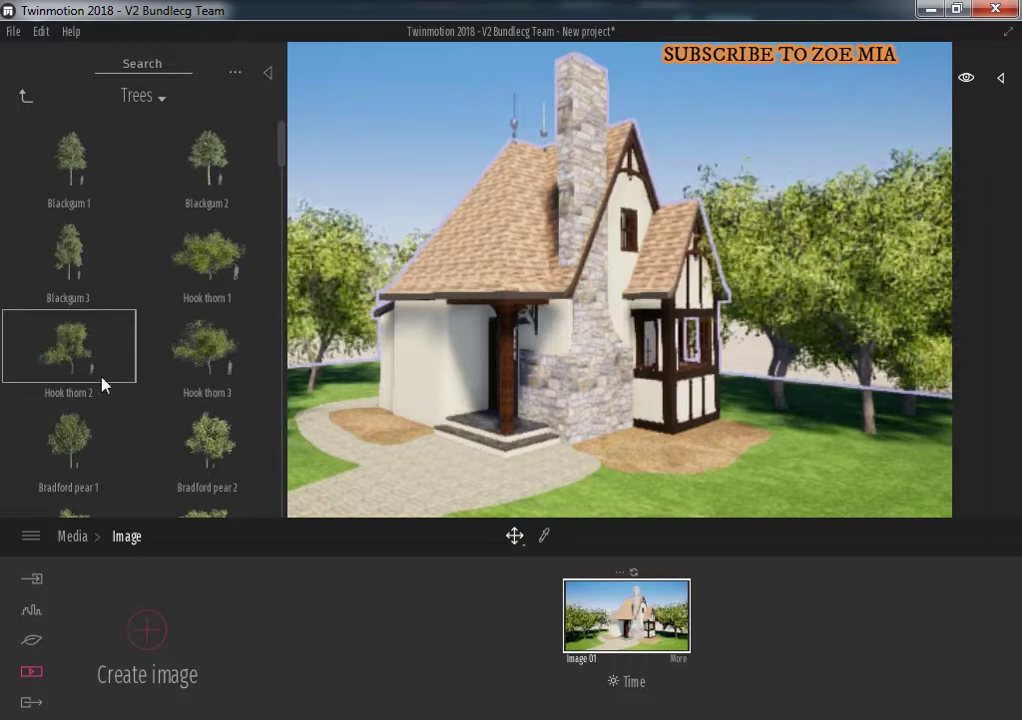
left_click_drag(68, 345, 824, 415)
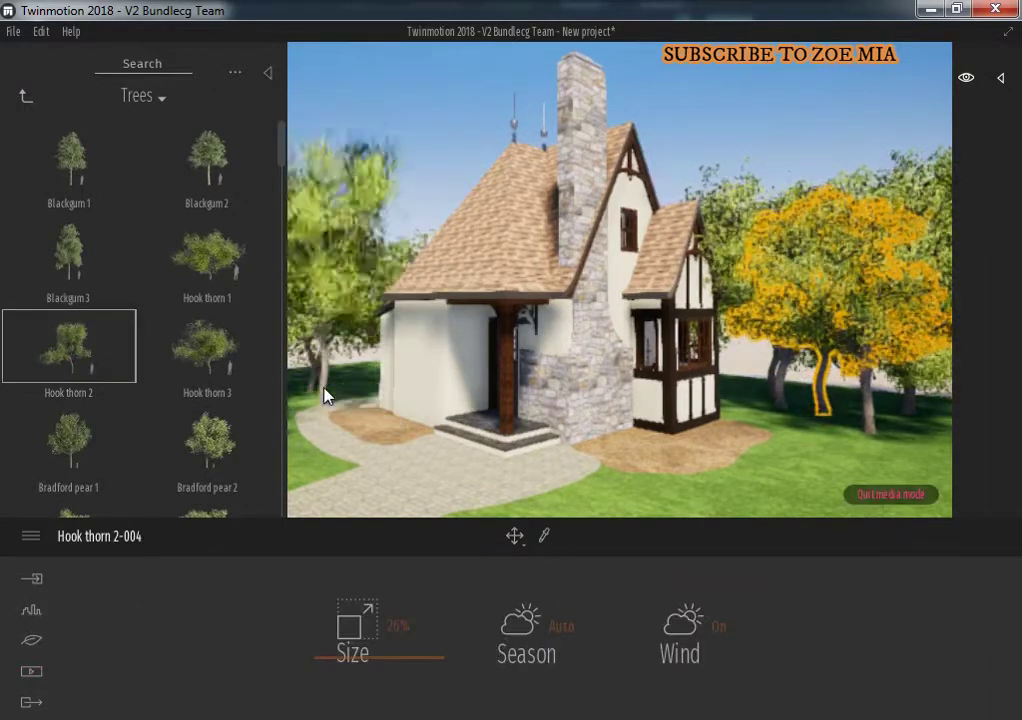
Plant seven more Hook thorn 2 trees across the lawn, one on the left
left_click(347, 392)
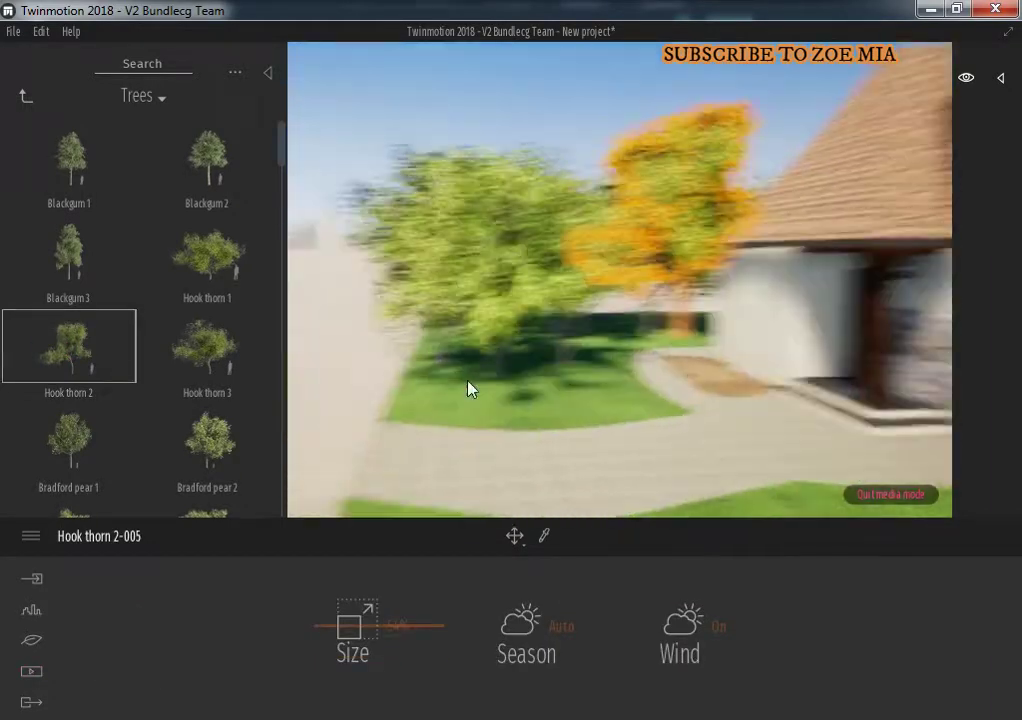
left_click(622, 368)
left_click(745, 358)
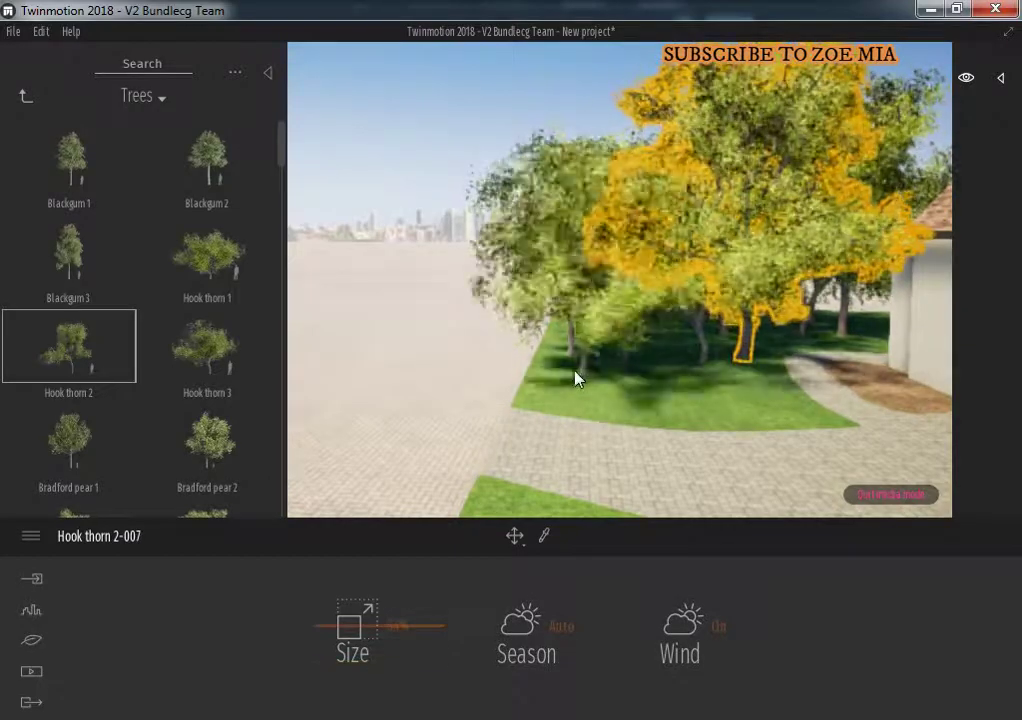
left_click(590, 380)
left_click(640, 390)
left_click(645, 380)
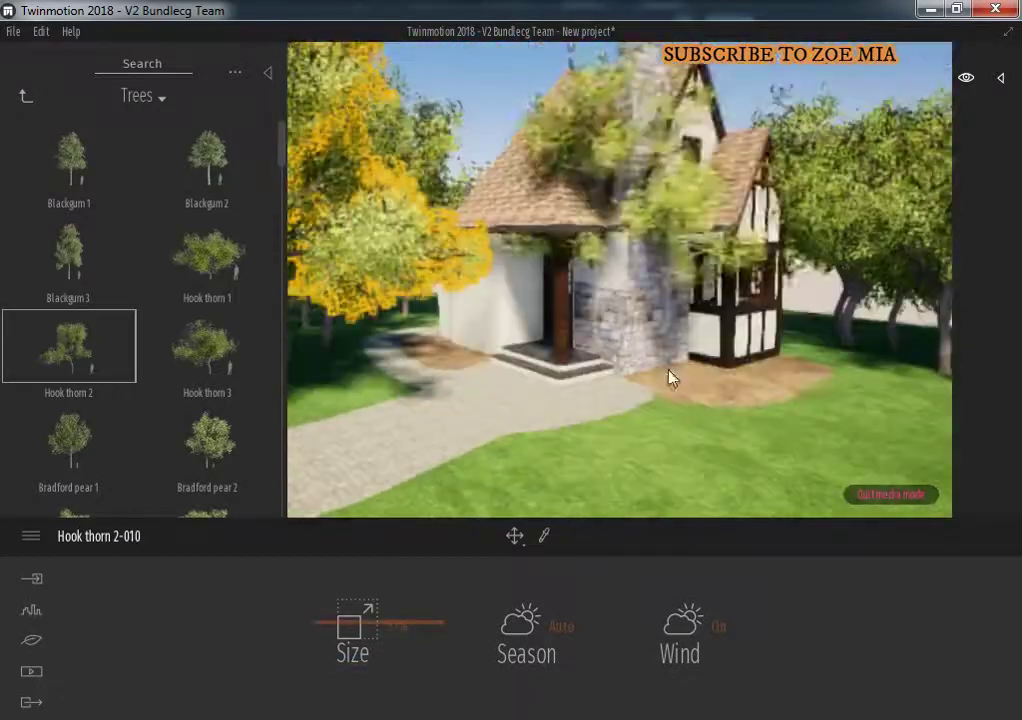
left_click(744, 388)
Plant several Hook thorn 3 trees on the lawn's right, then return to Image 01
left_click(207, 345)
left_click(600, 352)
left_click(725, 350)
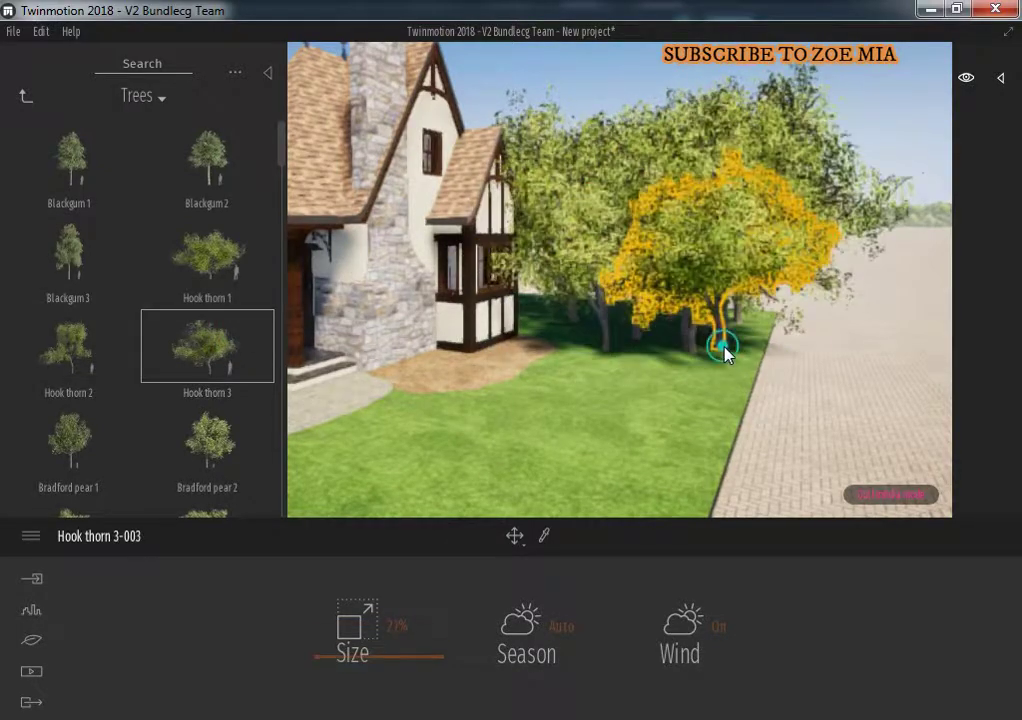
left_click(722, 346)
left_click(720, 344)
left_click(31, 671)
left_click(298, 638)
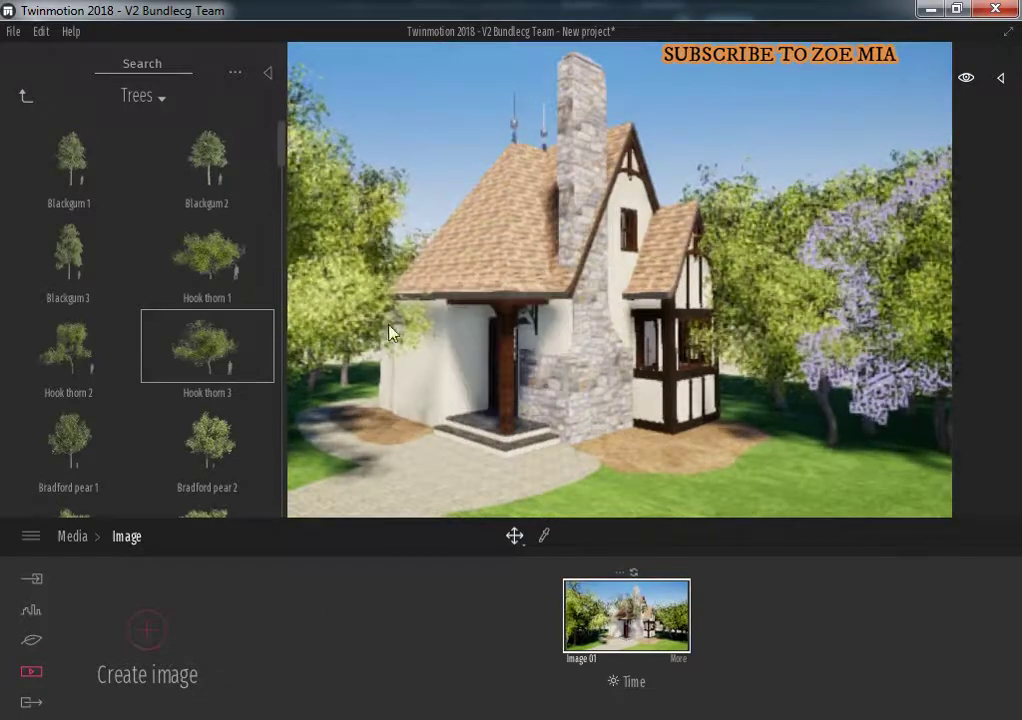
Move the camera in so the tree-ringed cottage fills more of the frame, centred
mouse_move(600, 326)
left_mouse_down()
mouse_move(620, 325)
mouse_move(484, 500)
left_mouse_up()
mouse_move(680, 255)
left_mouse_down()
mouse_move(663, 318)
mouse_move(634, 317)
left_mouse_up()
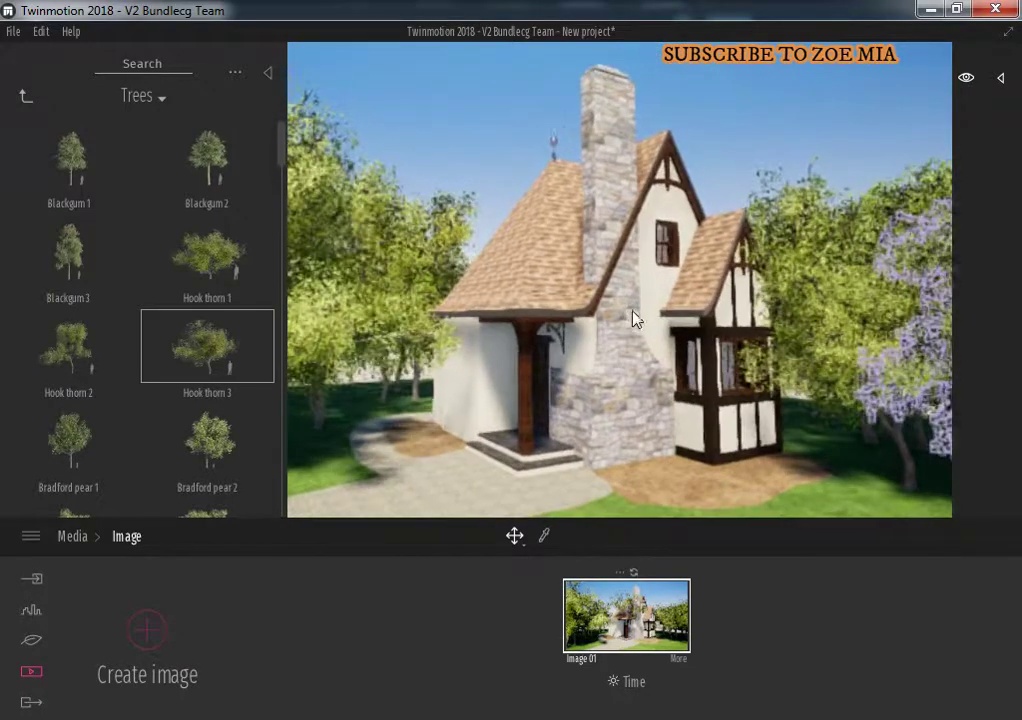
Save the project as '1' in Desktop > New folder (3)
key("ctrl+o")
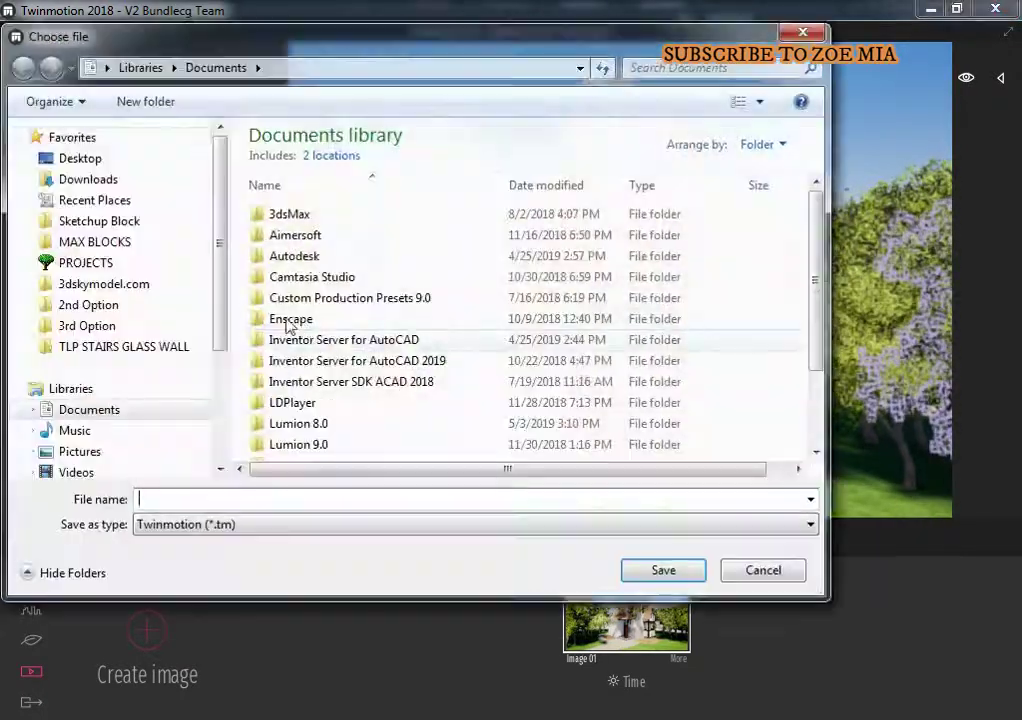
left_click(80, 158)
left_click(340, 428)
scroll(605, 441, "down", 2)
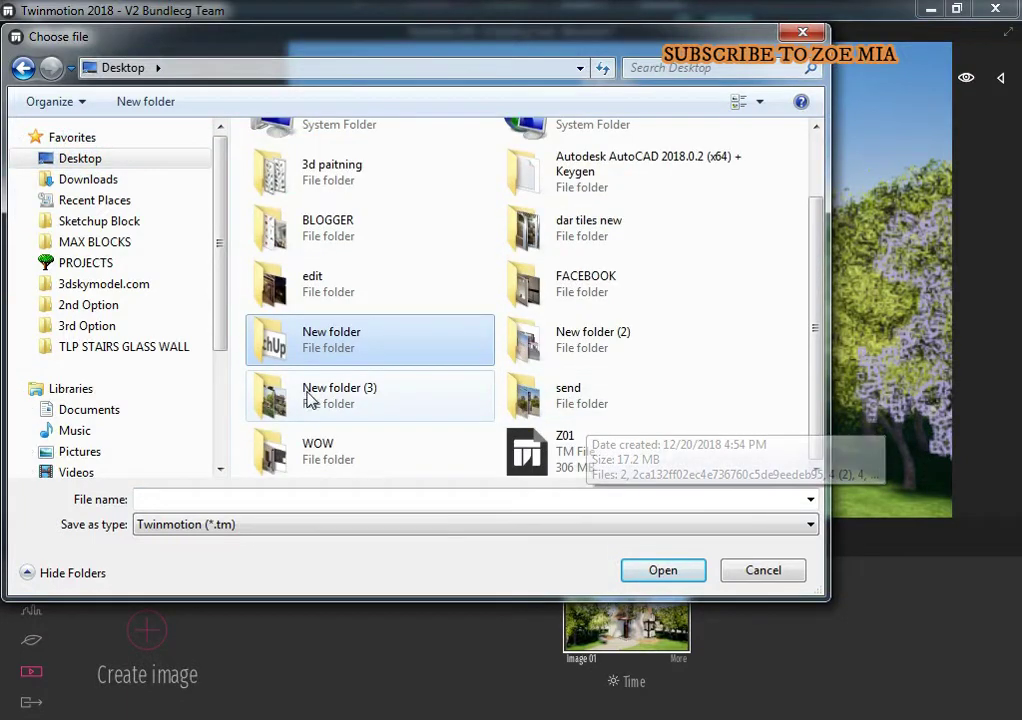
double_click(340, 398)
left_click(246, 499)
type("1")
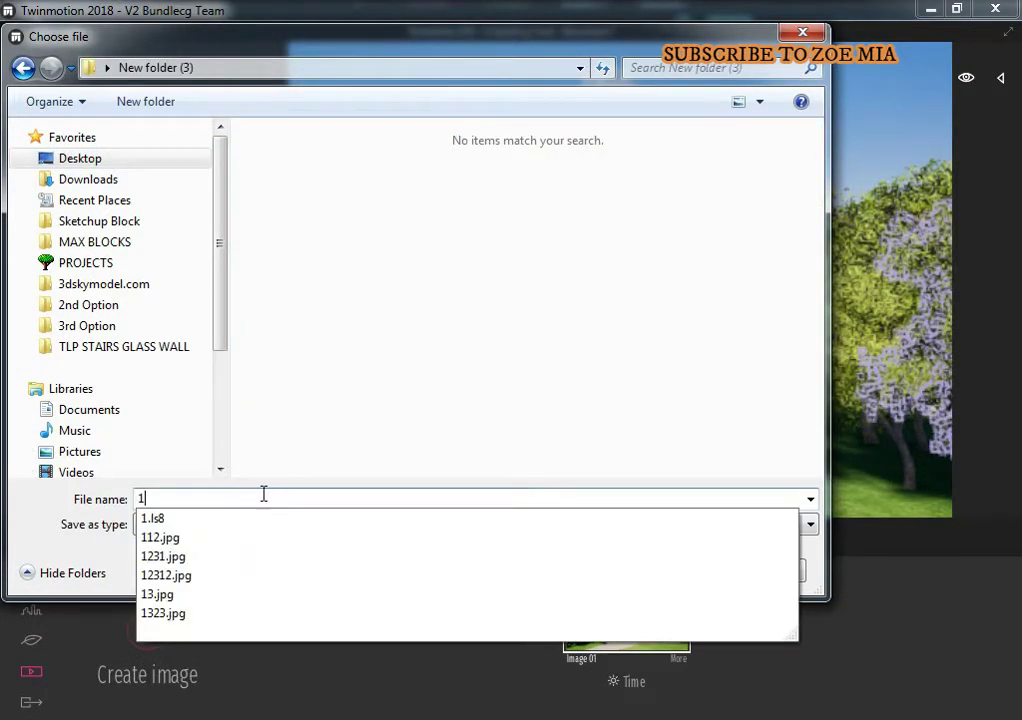
left_click(661, 570)
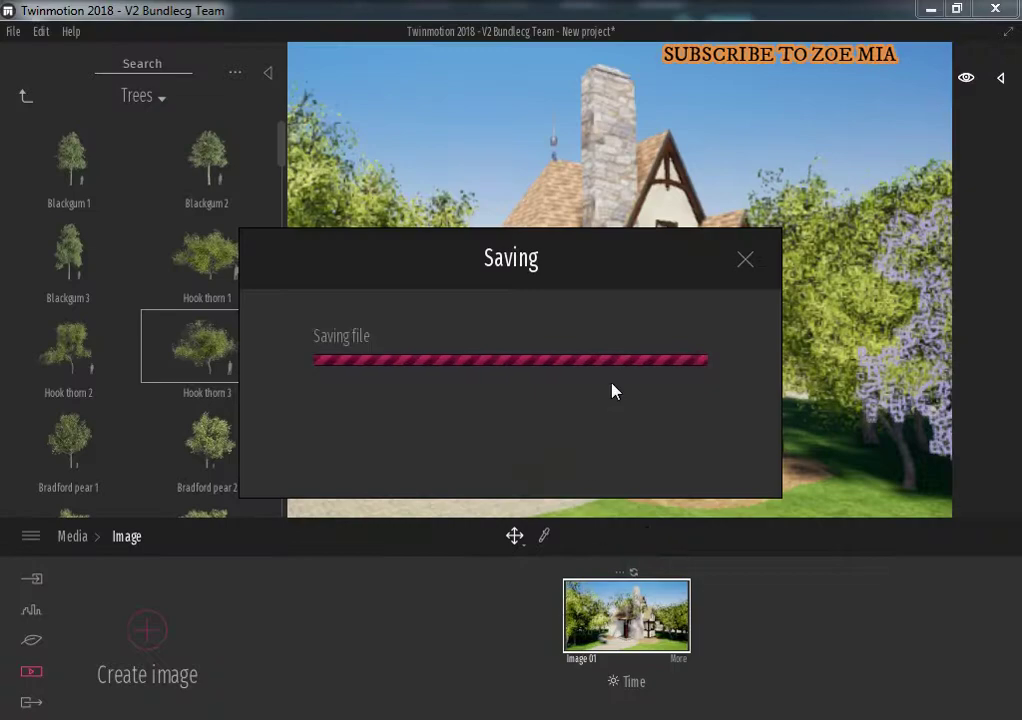
right_click_drag(531, 358, 550, 383)
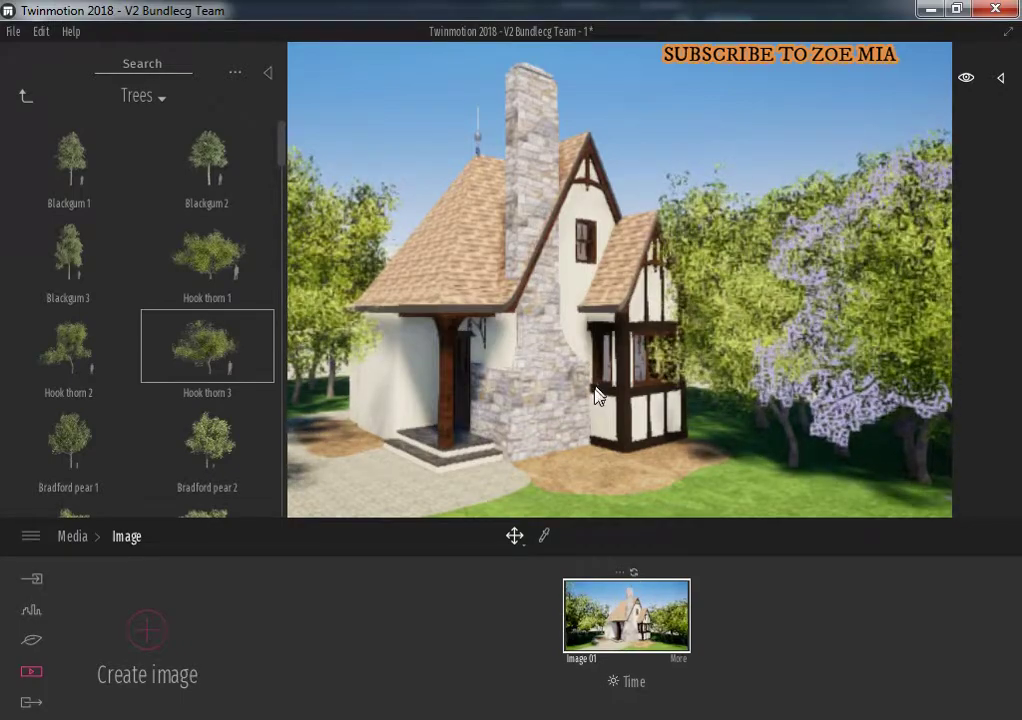
left_click_drag(595, 394, 477, 319)
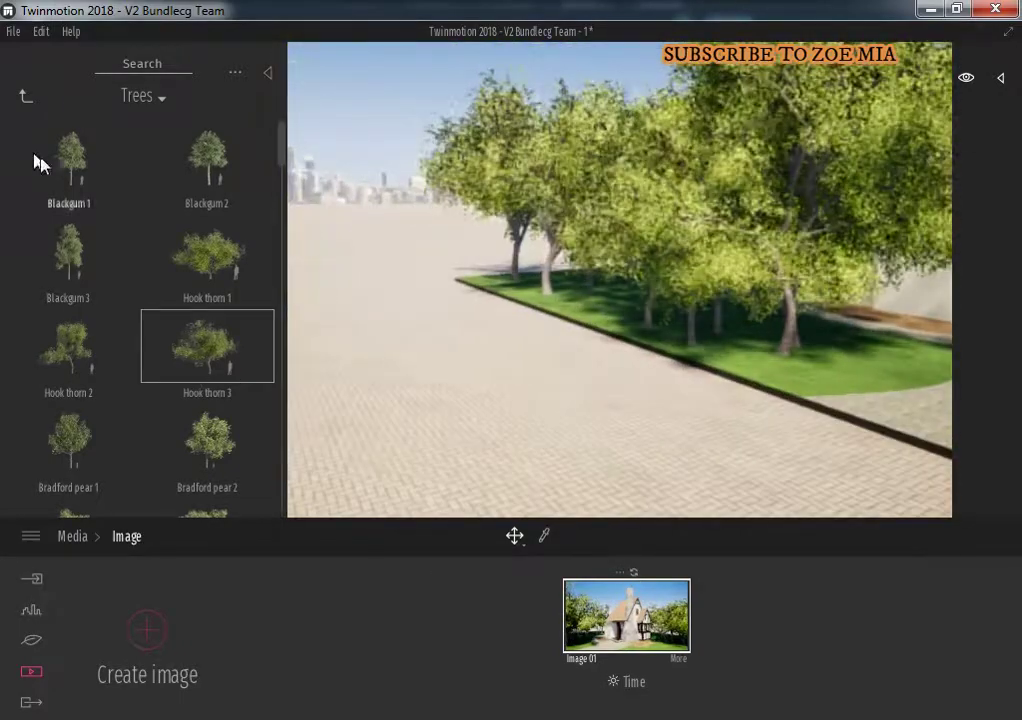
Place Azalea 1 bushes from the Bushes category at the lawn edge
left_click(26, 96)
left_click(74, 264)
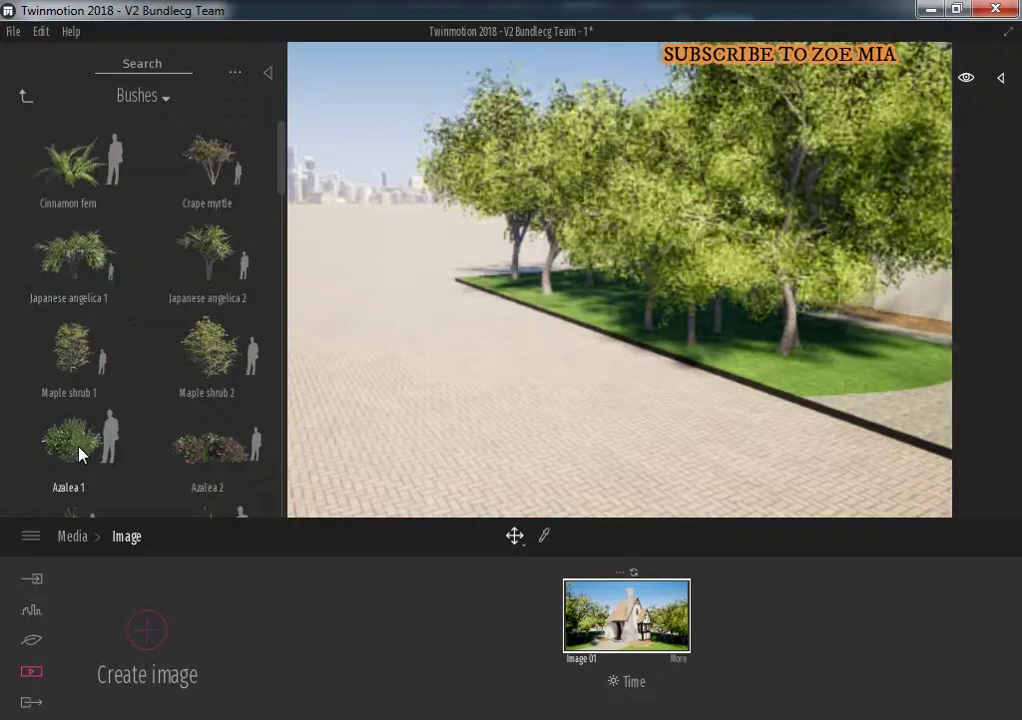
left_click_drag(80, 455, 417, 378)
left_click_drag(591, 396, 620, 322)
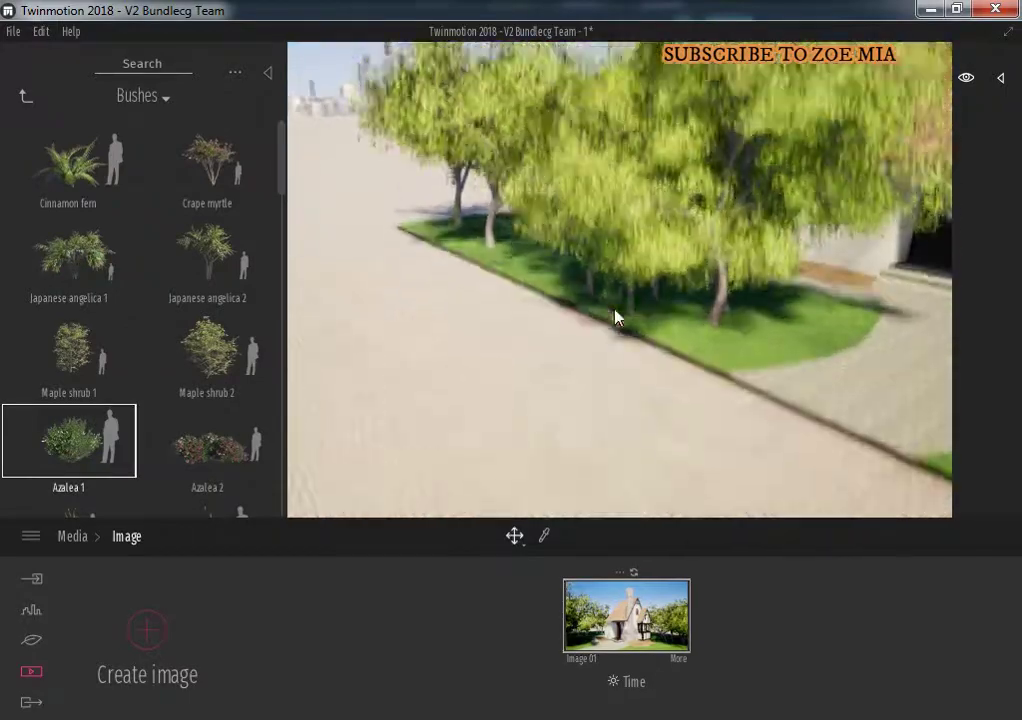
left_click_drag(566, 399, 740, 336)
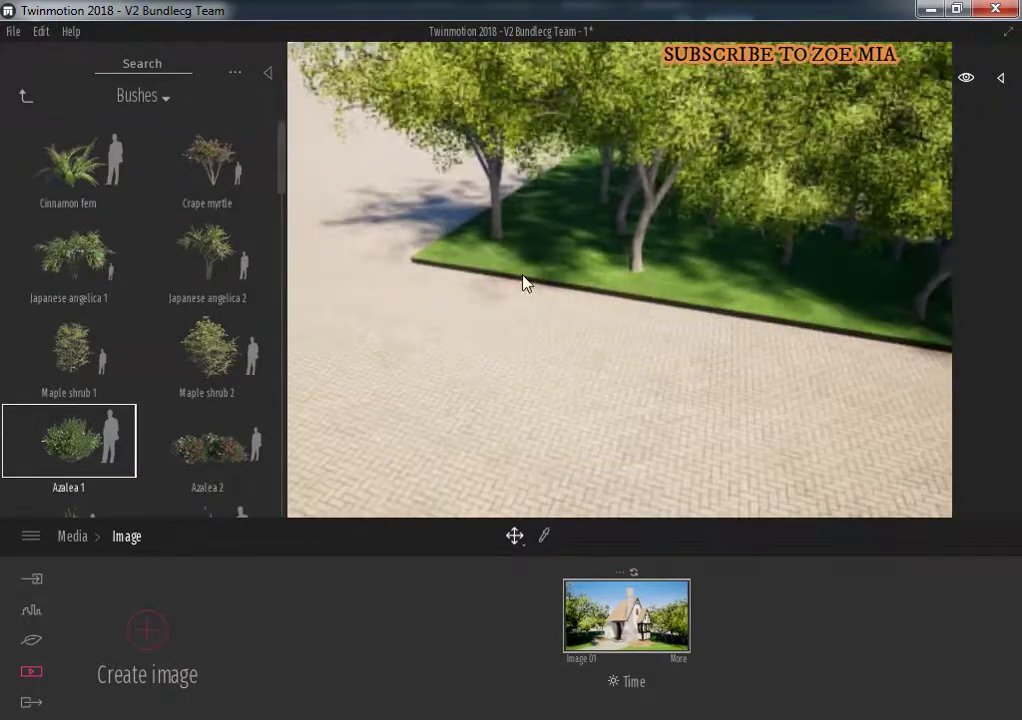
left_click_drag(75, 440, 461, 273)
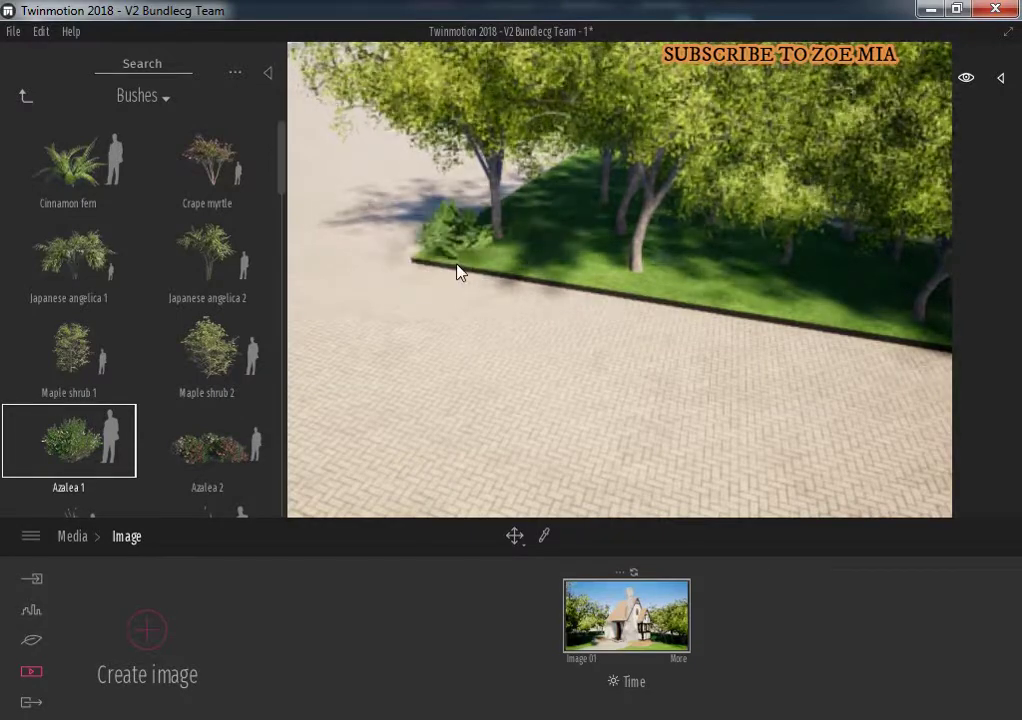
left_click_drag(370, 640, 363, 625)
Copy the azalea into a row of 20 along the lawn edge
left_click(468, 274)
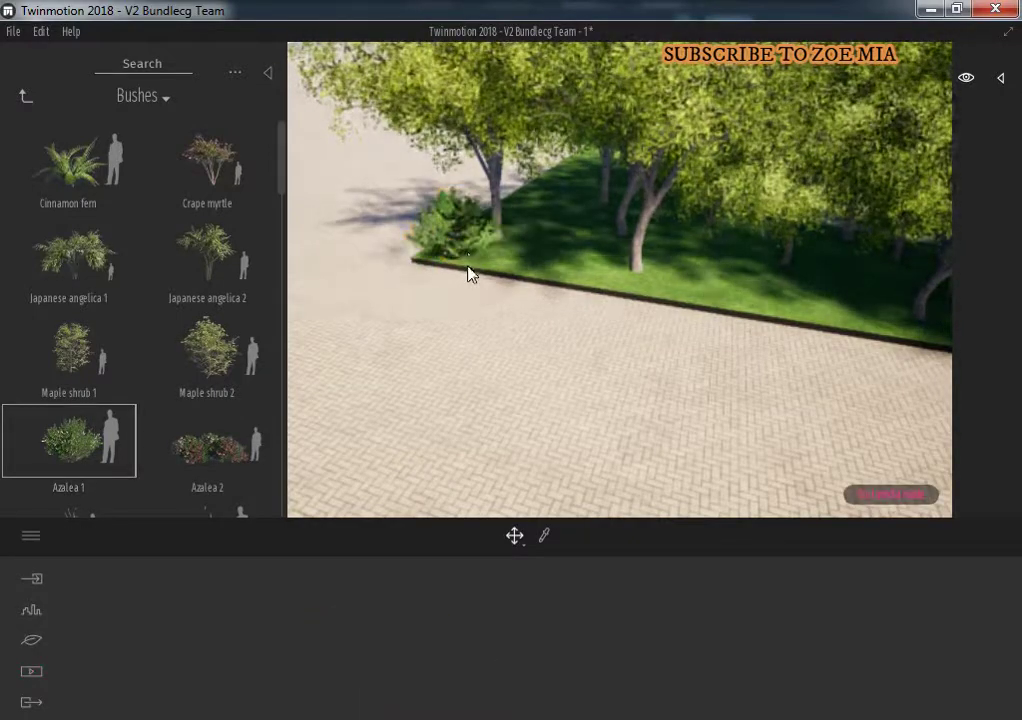
left_click(484, 274)
left_click_drag(486, 274, 545, 278)
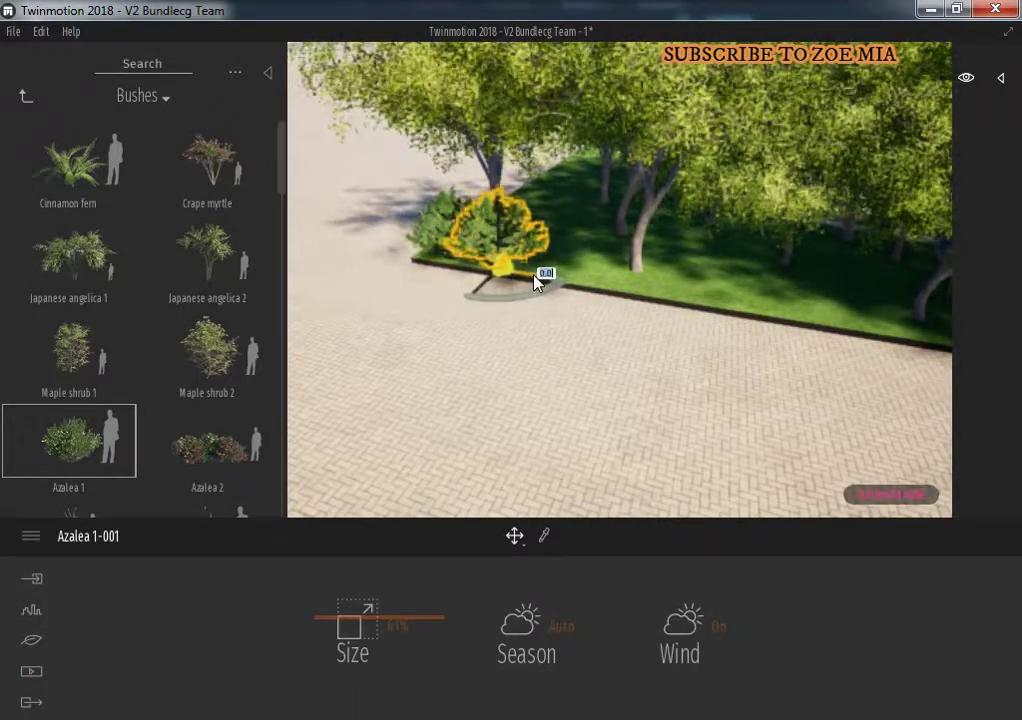
left_click(504, 366)
type("20")
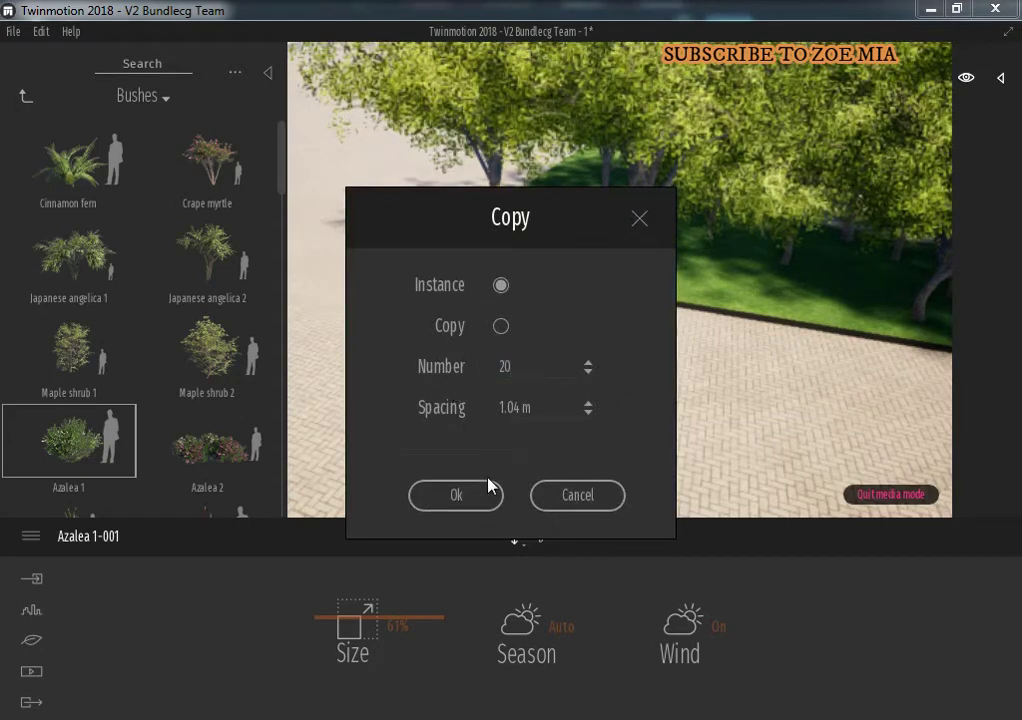
left_click(488, 487)
scroll(482, 450, "down", 5)
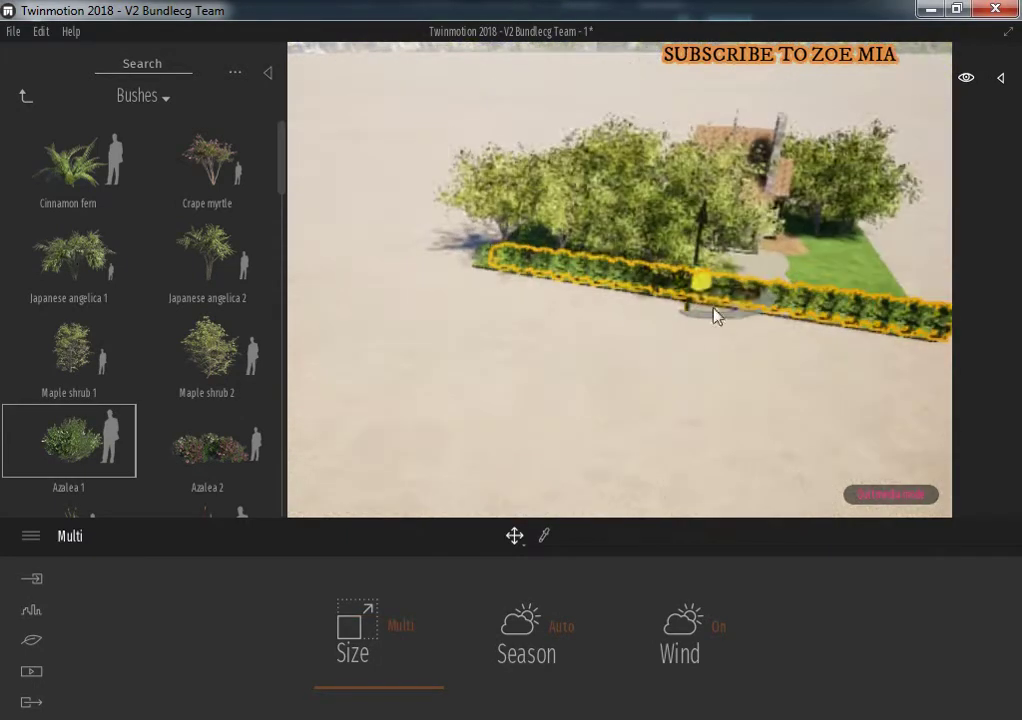
scroll(518, 222, "up", 2)
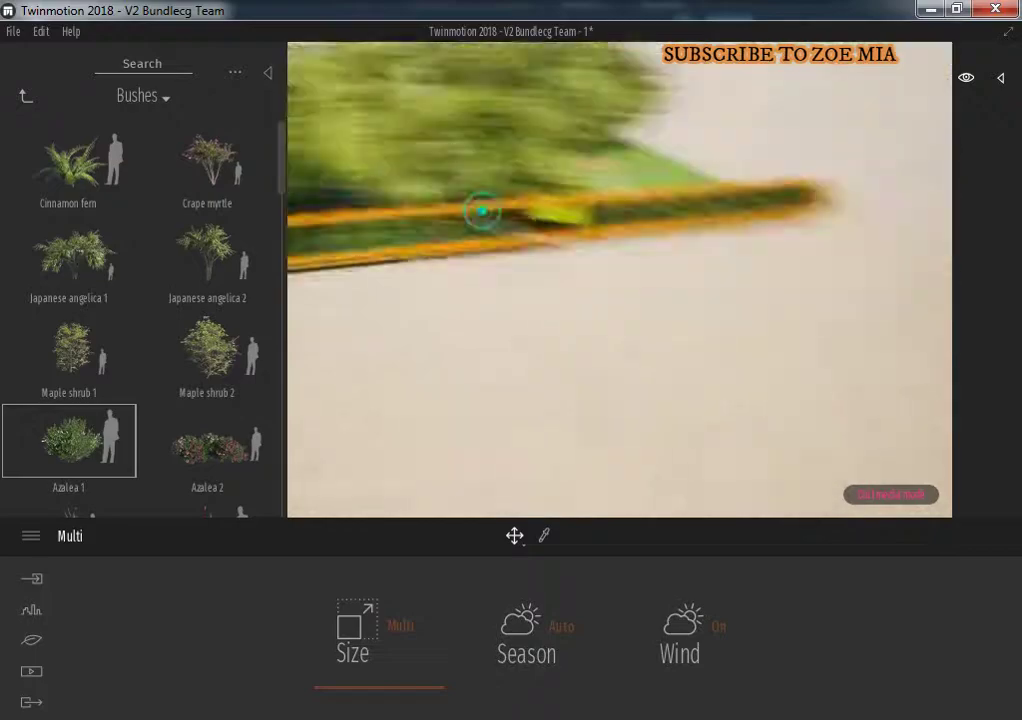
From one hedge bush, create a second run of 20 azalea copies
right_click_drag(518, 222, 781, 401)
left_click(781, 401)
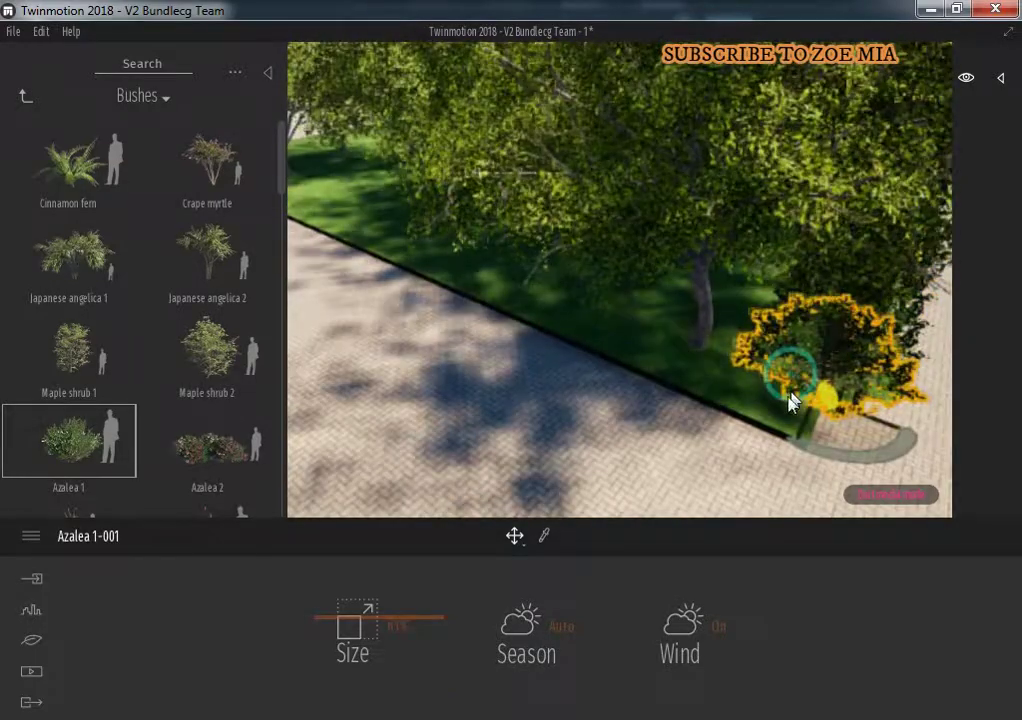
left_click_drag(885, 429, 765, 432)
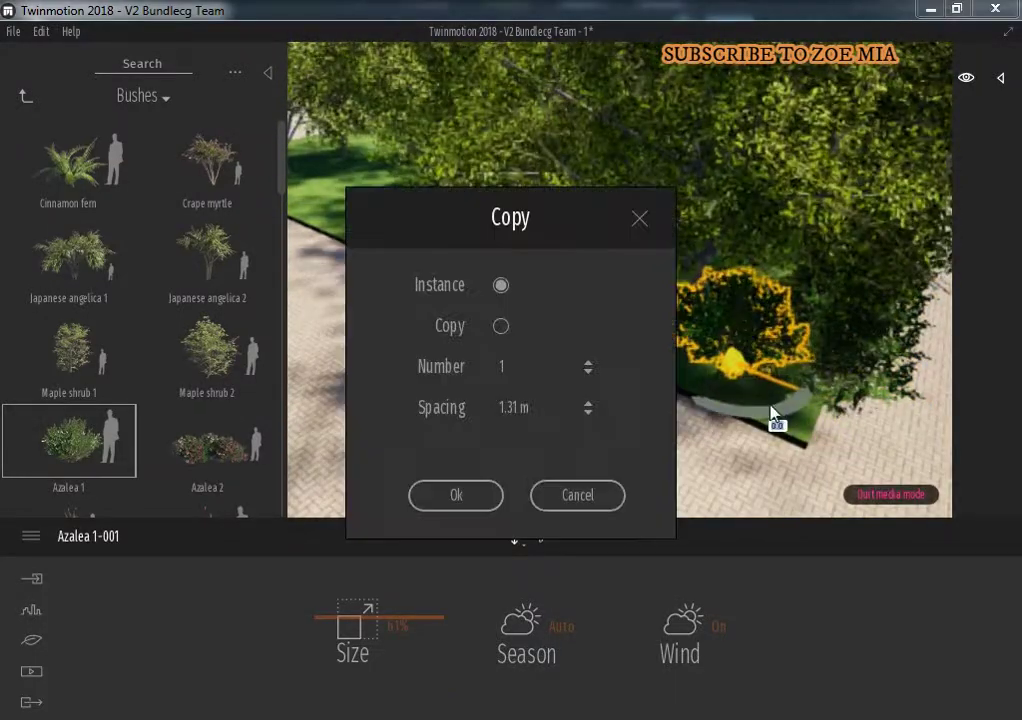
left_click(527, 367)
key("BackSpace")
type("20")
left_click(456, 495)
Delete the three surplus azaleas at the hedge end and inspect the corner
right_click_drag(490, 376, 502, 246)
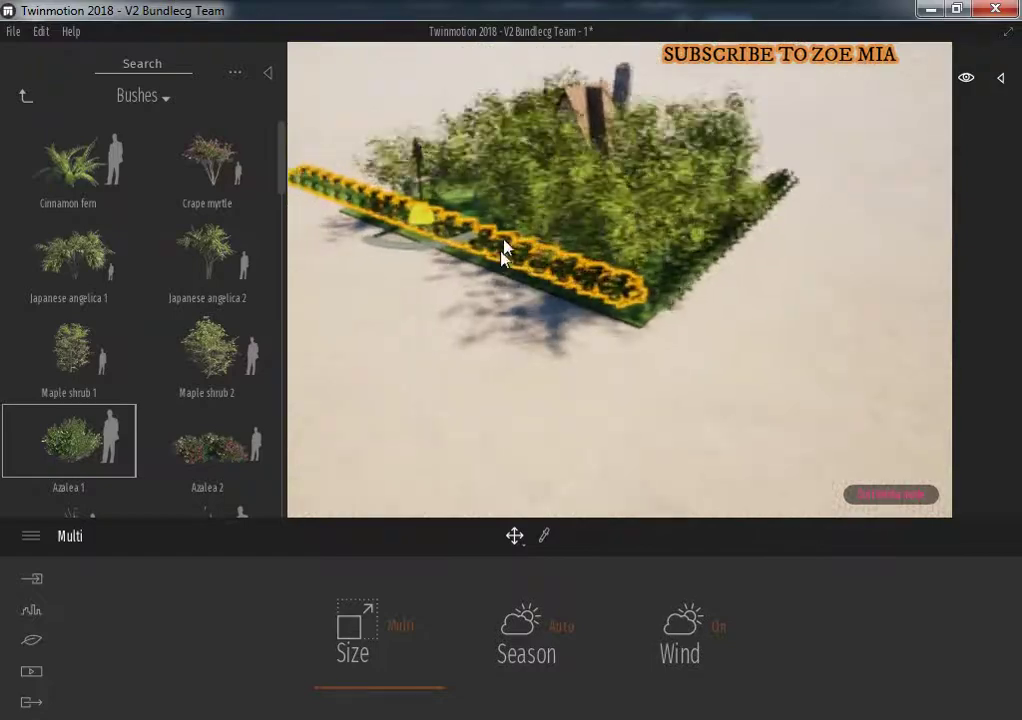
left_click(410, 187)
left_click(437, 208)
key("Delete")
left_click(456, 218)
key("Delete")
left_click(482, 222)
key("Delete")
mouse_move(604, 221)
right_mouse_down()
mouse_move(717, 205)
mouse_move(513, 189)
right_mouse_up()
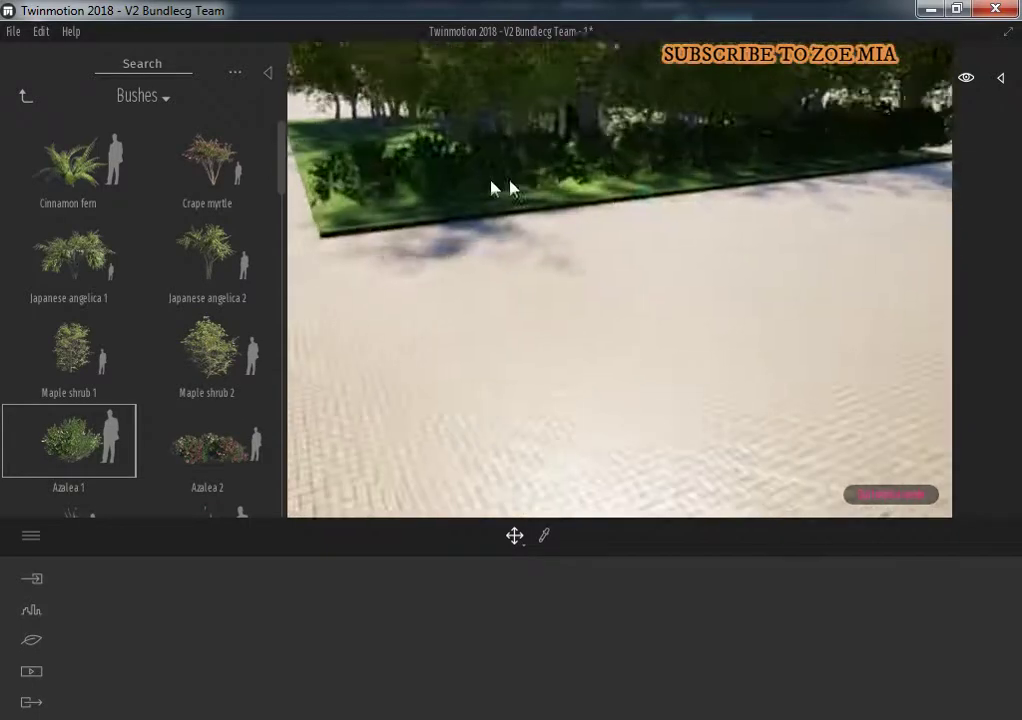
mouse_move(424, 253)
right_mouse_down()
mouse_move(490, 346)
mouse_move(579, 228)
right_mouse_up()
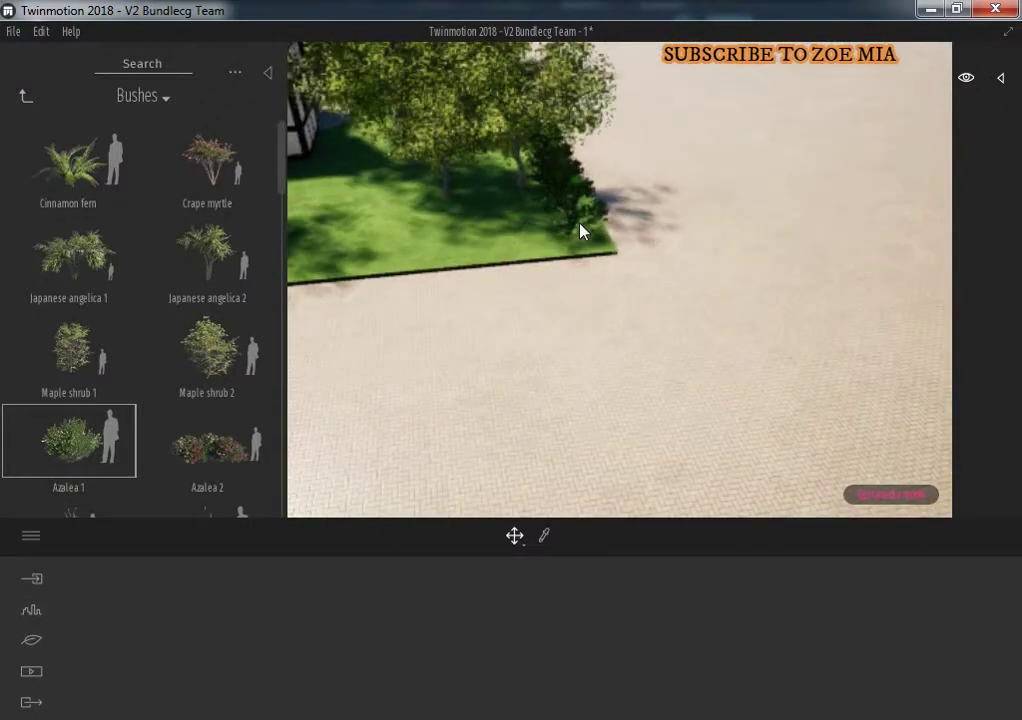
Copy the corner azalea with a count of 2 to extend the hedge
left_click(547, 237)
left_click_drag(453, 253, 497, 240, "ctrl")
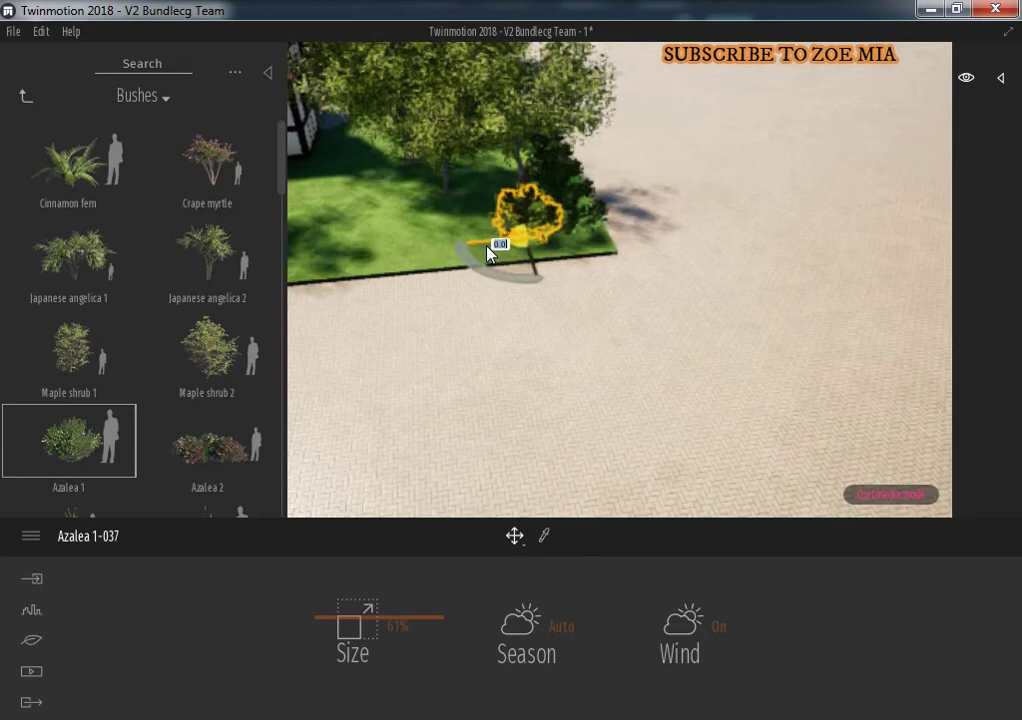
key("BackSpace")
type("2")
left_click(456, 495)
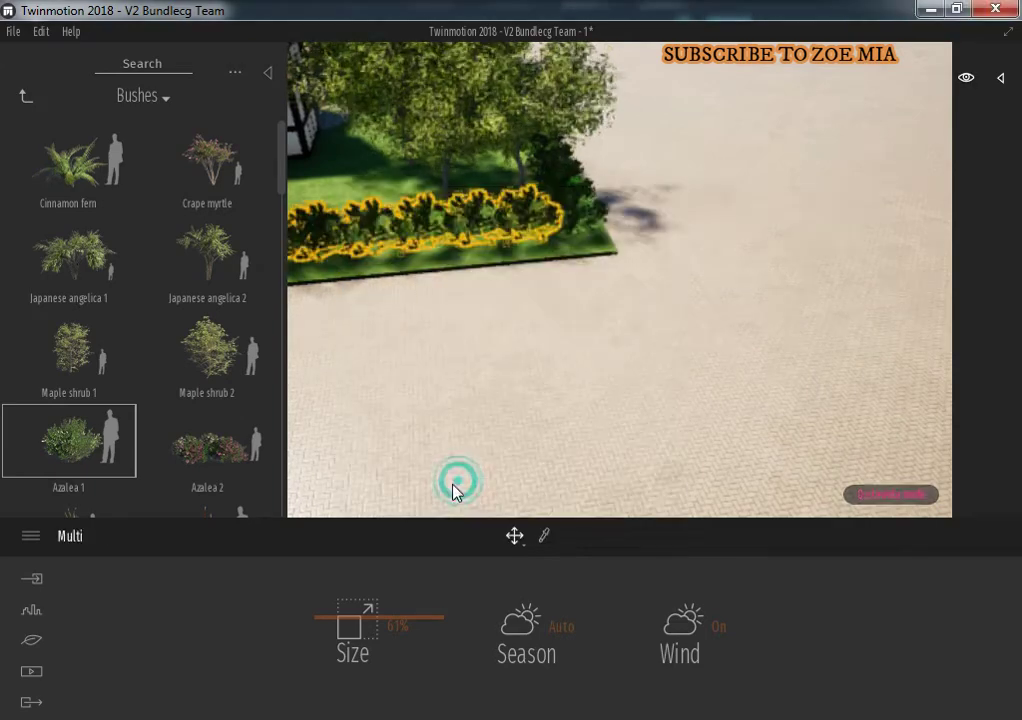
Select the surplus azaleas past the corner, then return to the Image 01 view
scroll(453, 360, "up", 5)
left_click(456, 343)
scroll(430, 310, "down", 5)
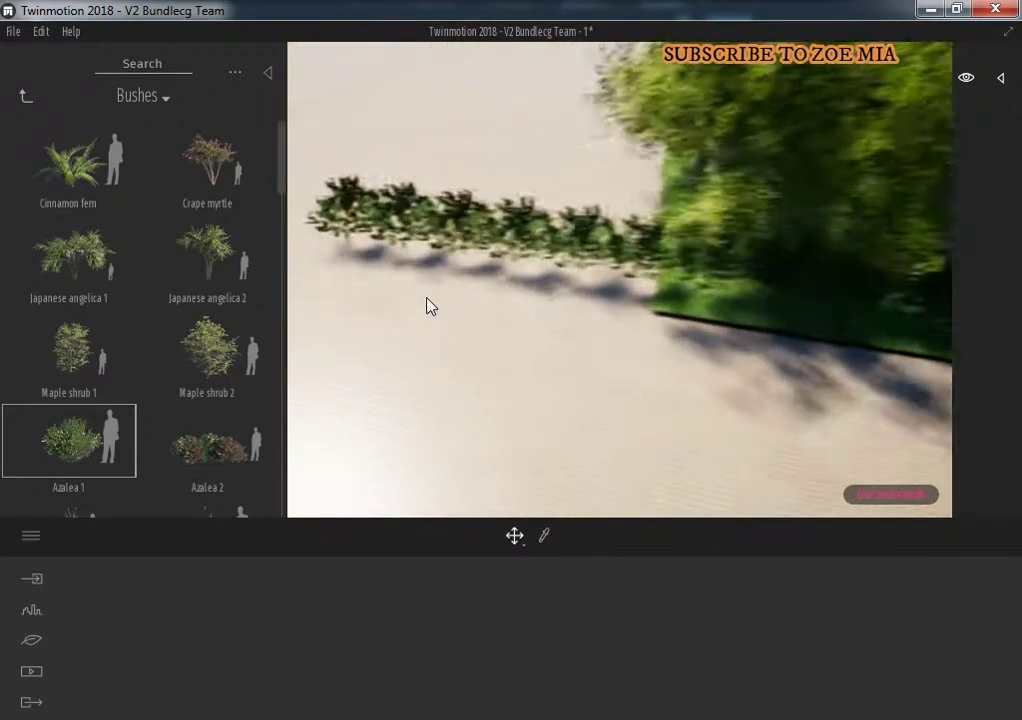
left_click(607, 244)
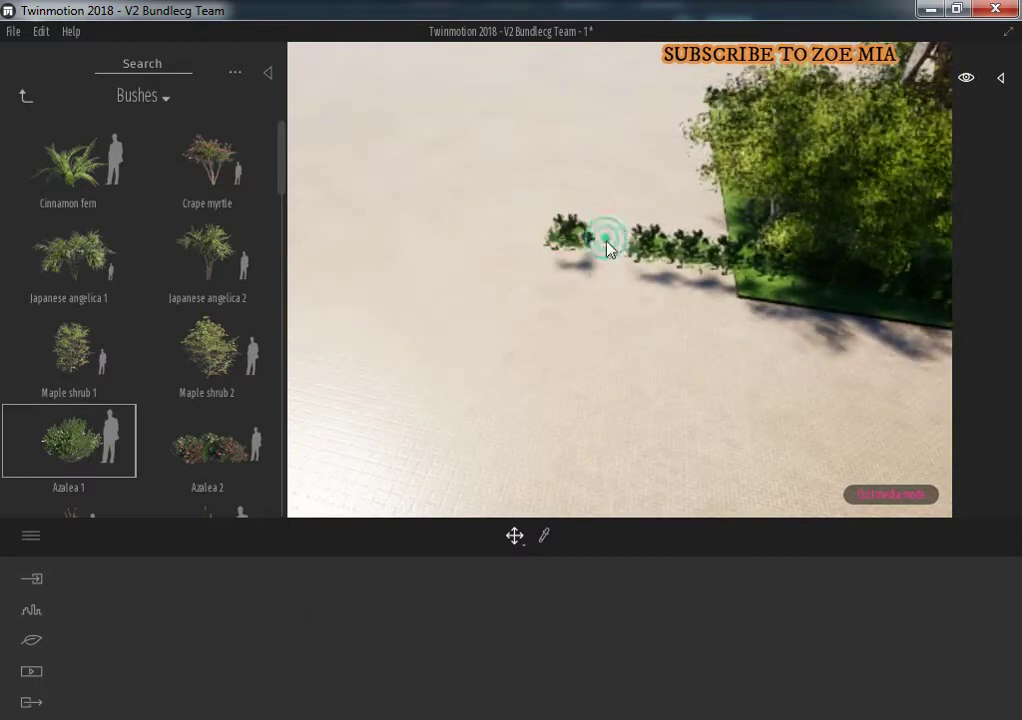
left_click(570, 228)
left_click(716, 262)
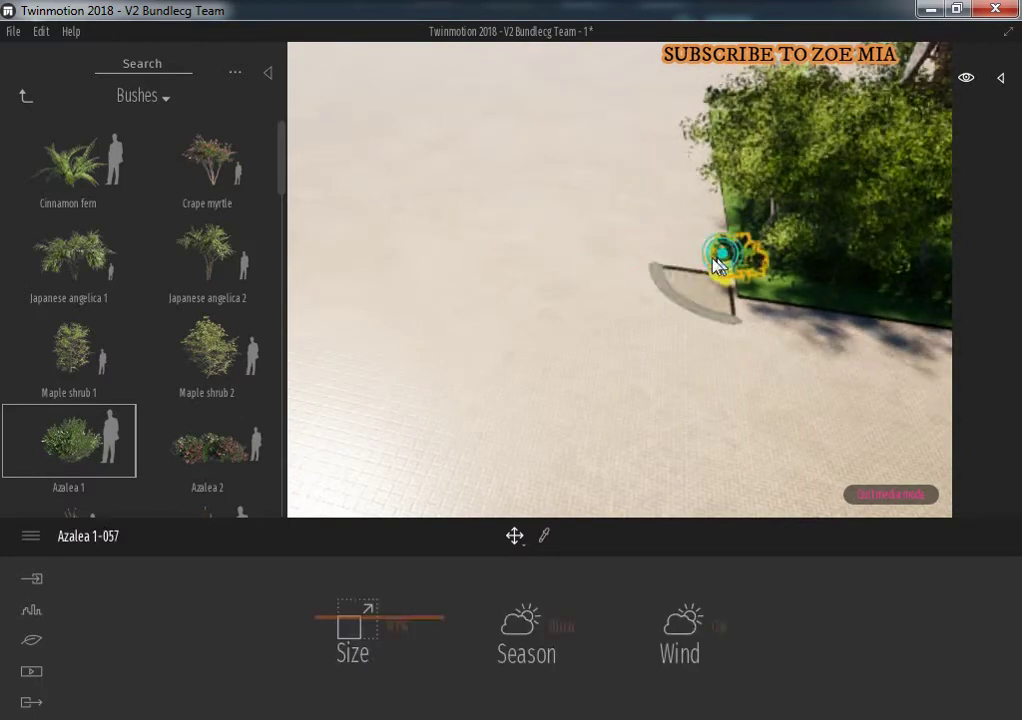
left_click(31, 671)
left_click(626, 615)
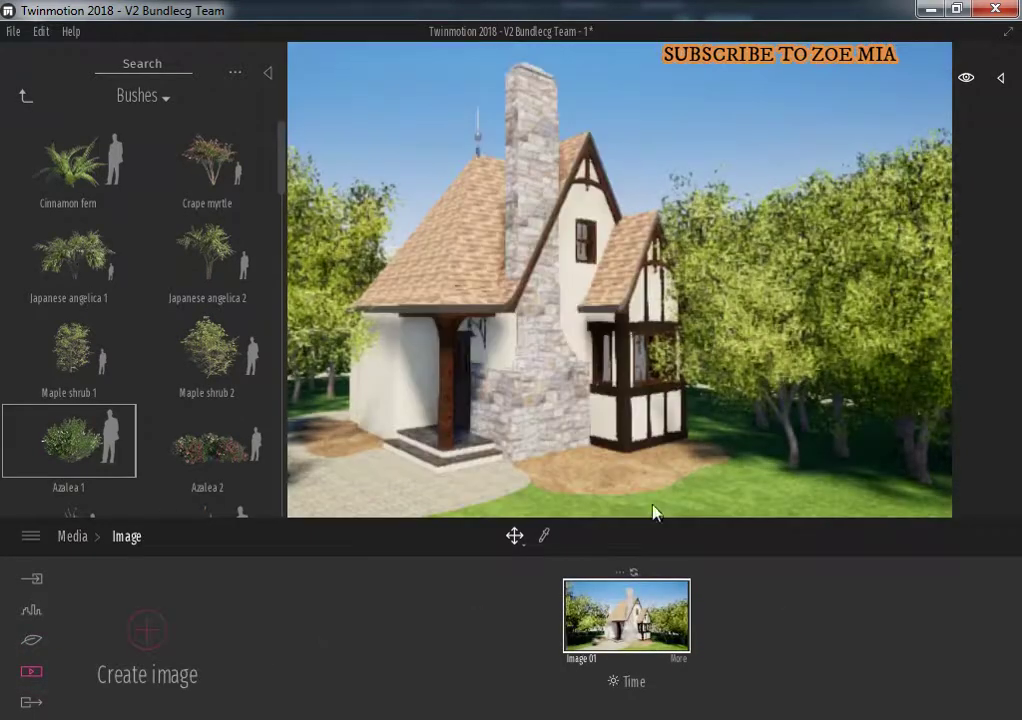
Raise the camera above the cottage roof and greenery, then open the Trees library
mouse_move(685, 205)
right_mouse_down()
mouse_move(690, 228)
mouse_move(500, 340)
right_mouse_up()
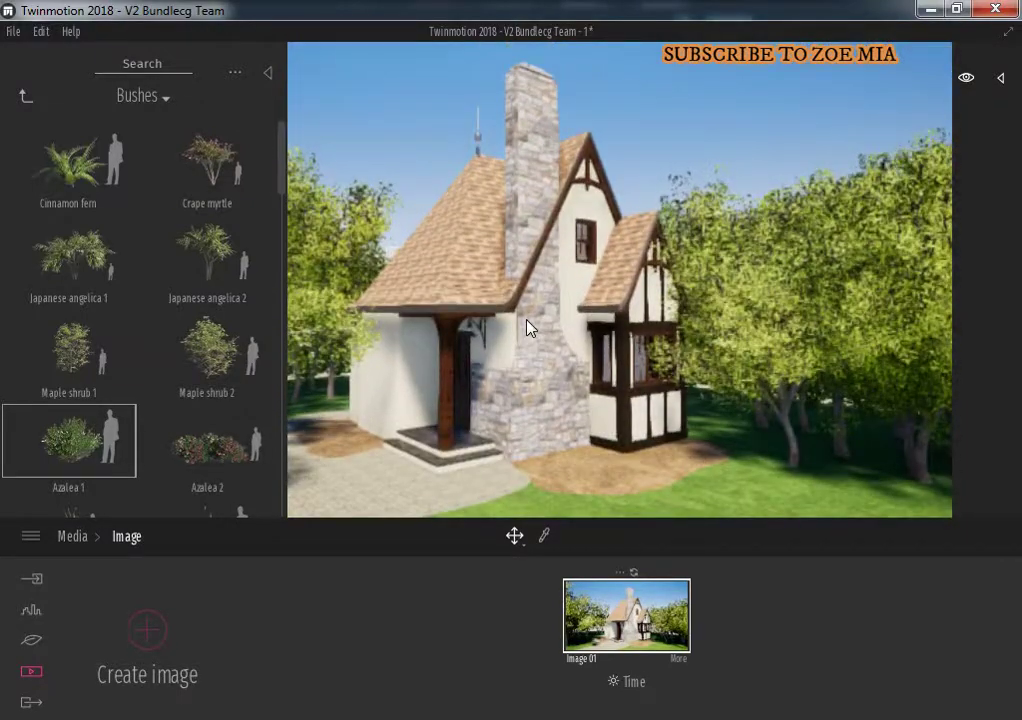
scroll(559, 360, "down", 2)
scroll(559, 363, "up", 3)
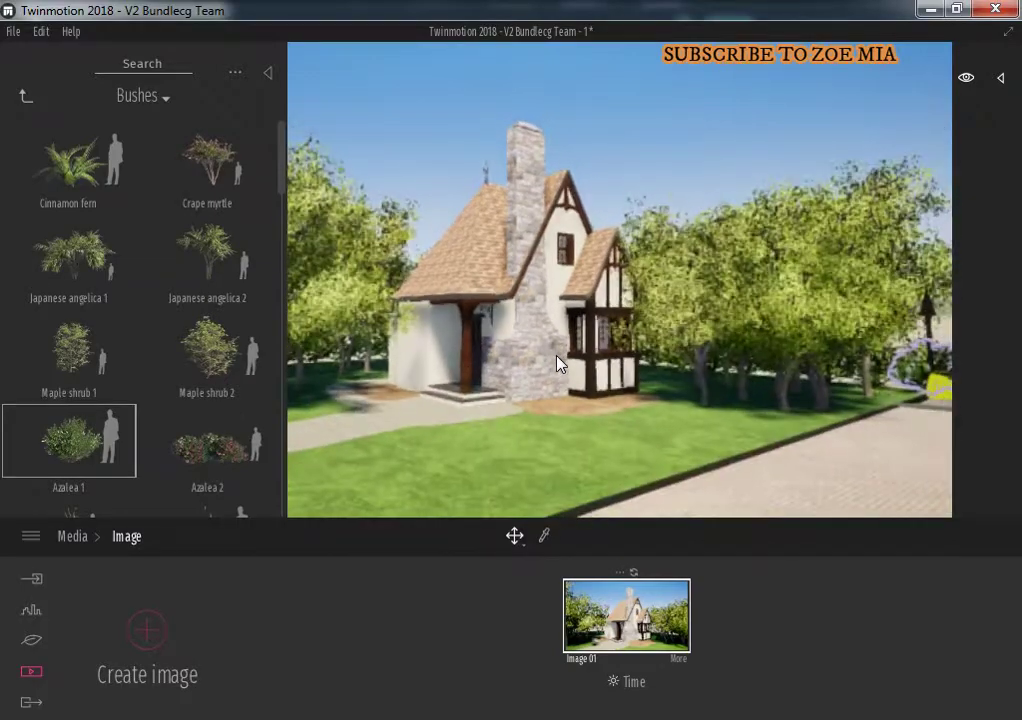
right_click_drag(553, 345, 506, 360)
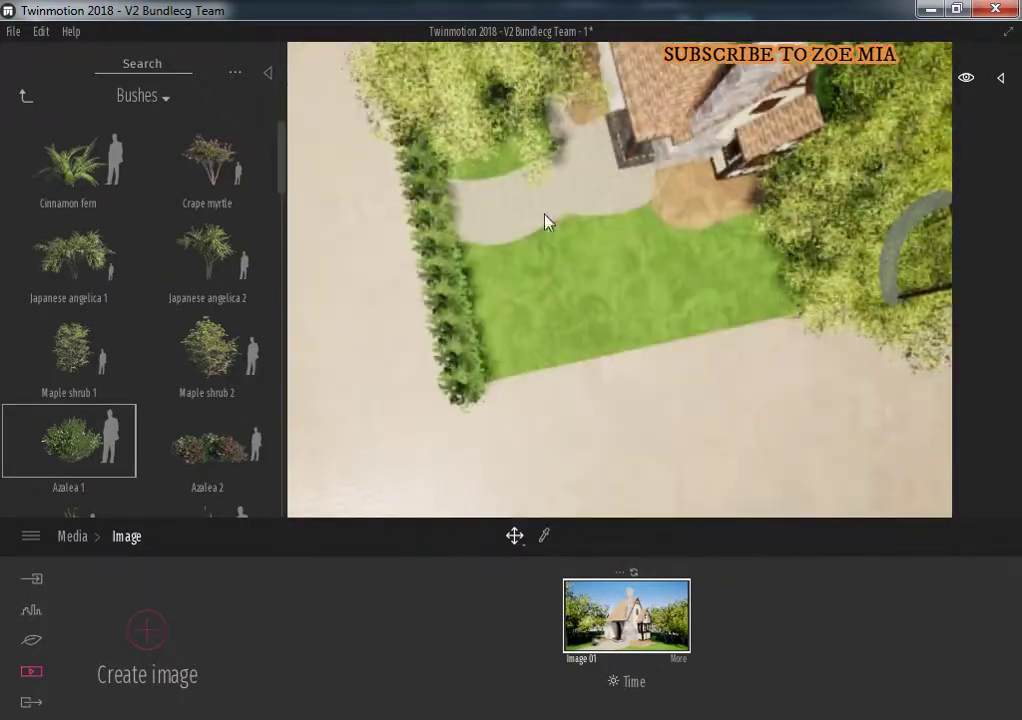
scroll(555, 205, "up", 5)
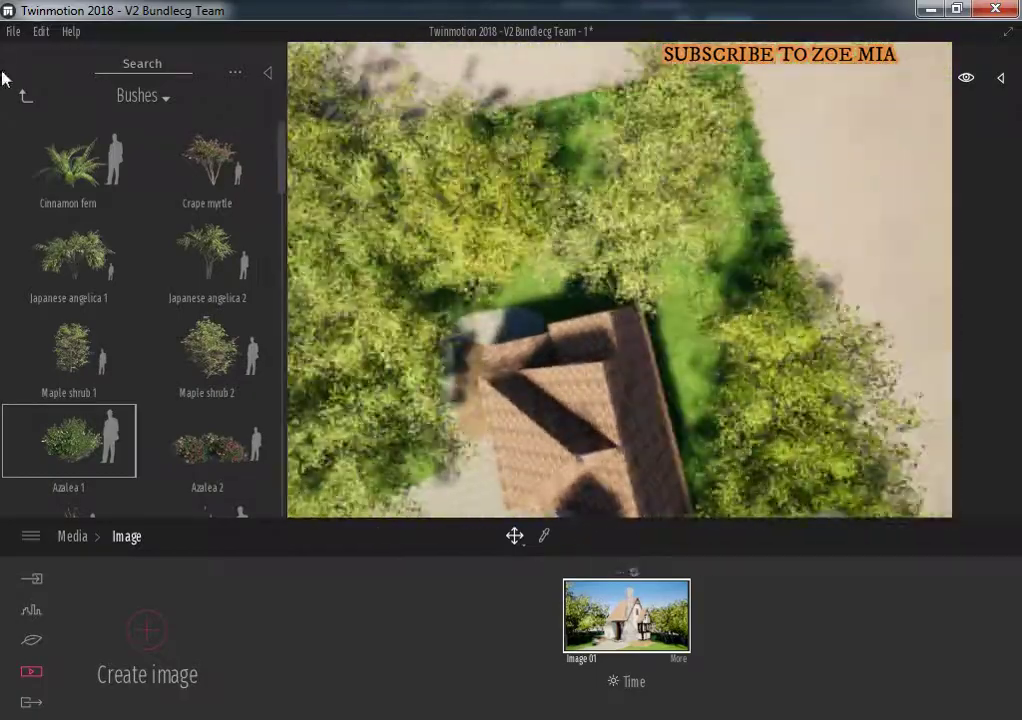
left_click(26, 96)
left_click(207, 178)
Place two Bradford pear 1 trees behind and beside the cottage
mouse_move(70, 467)
left_mouse_down()
mouse_move(620, 160)
mouse_move(607, 132)
left_mouse_up()
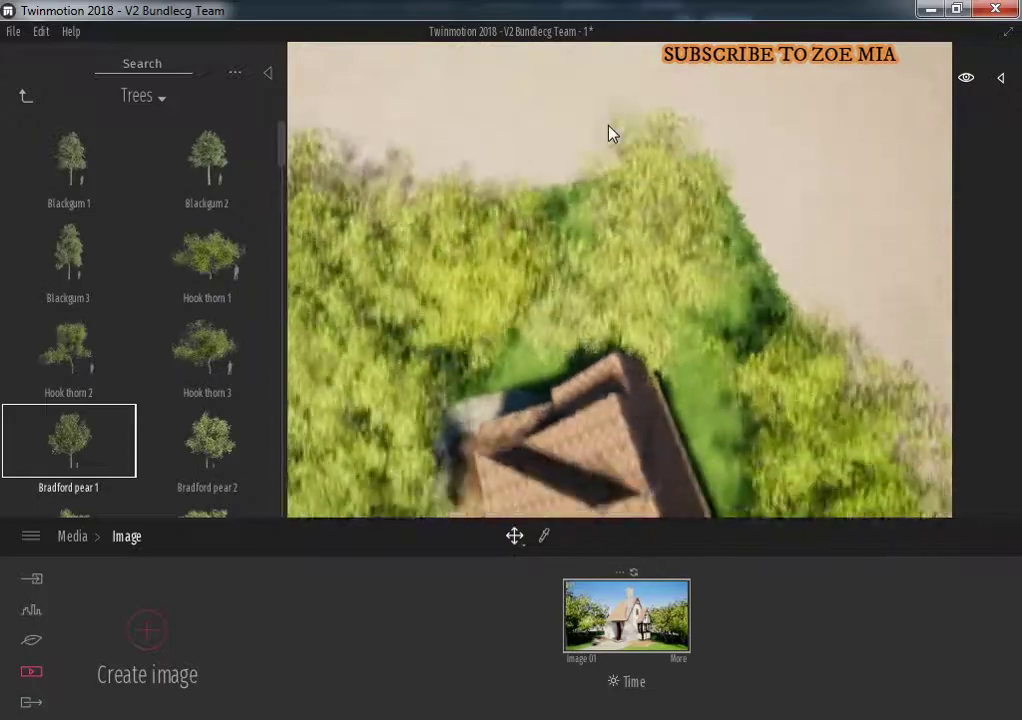
scroll(607, 132, "down", 3)
left_click_drag(100, 432, 694, 200)
right_click_drag(503, 361, 597, 10)
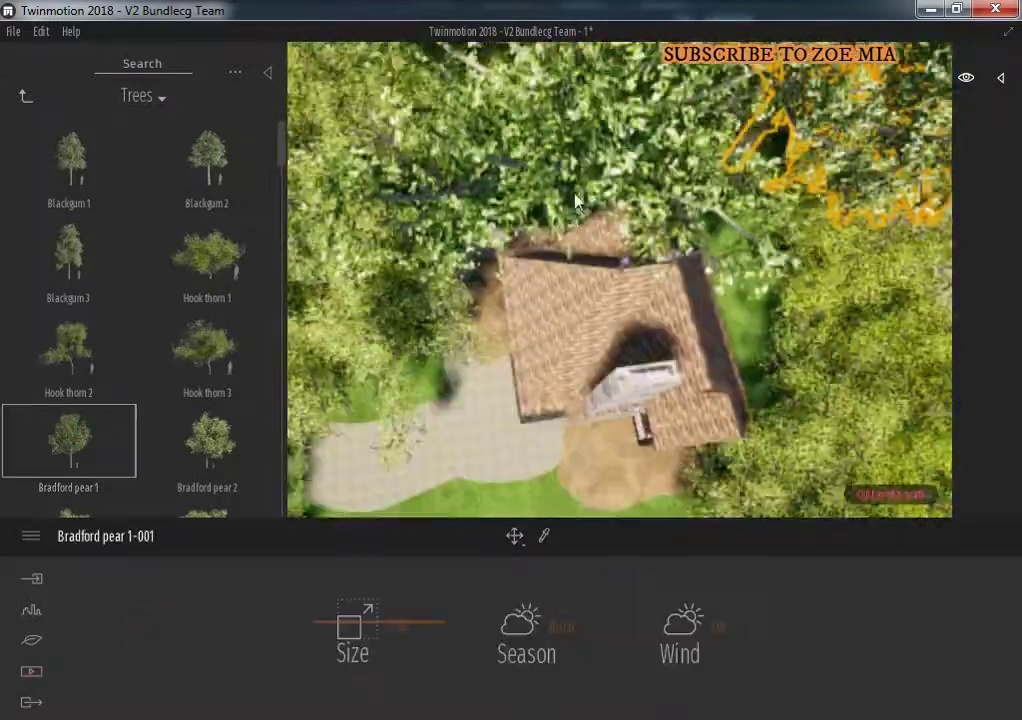
mouse_move(435, 182)
right_mouse_down()
mouse_move(550, 282)
mouse_move(609, 394)
right_mouse_up()
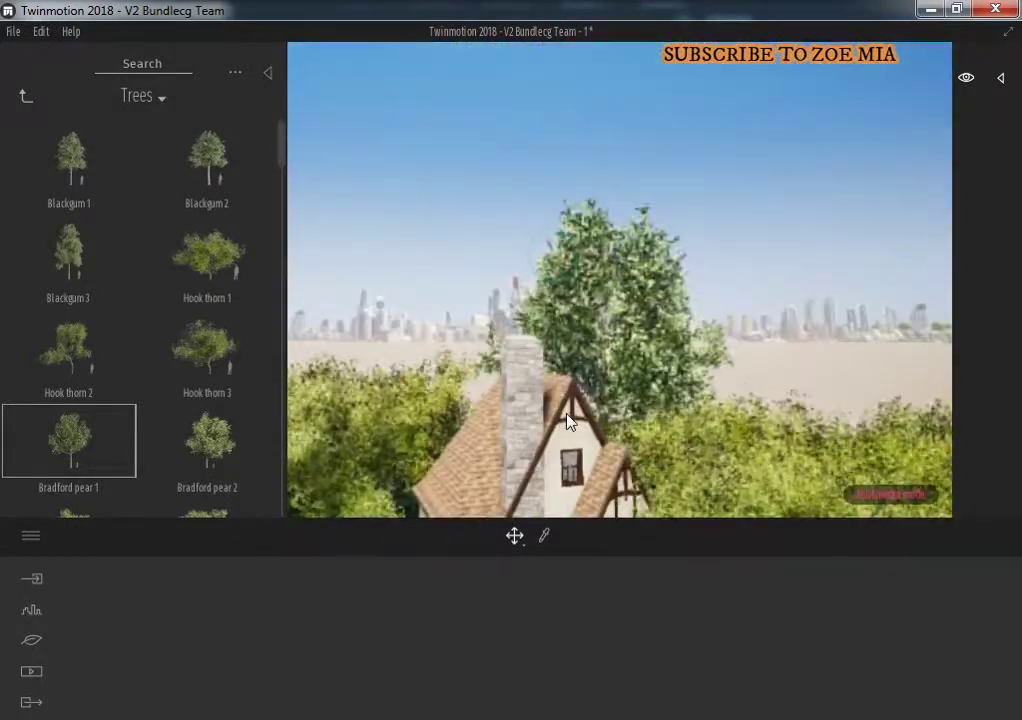
left_click(719, 255)
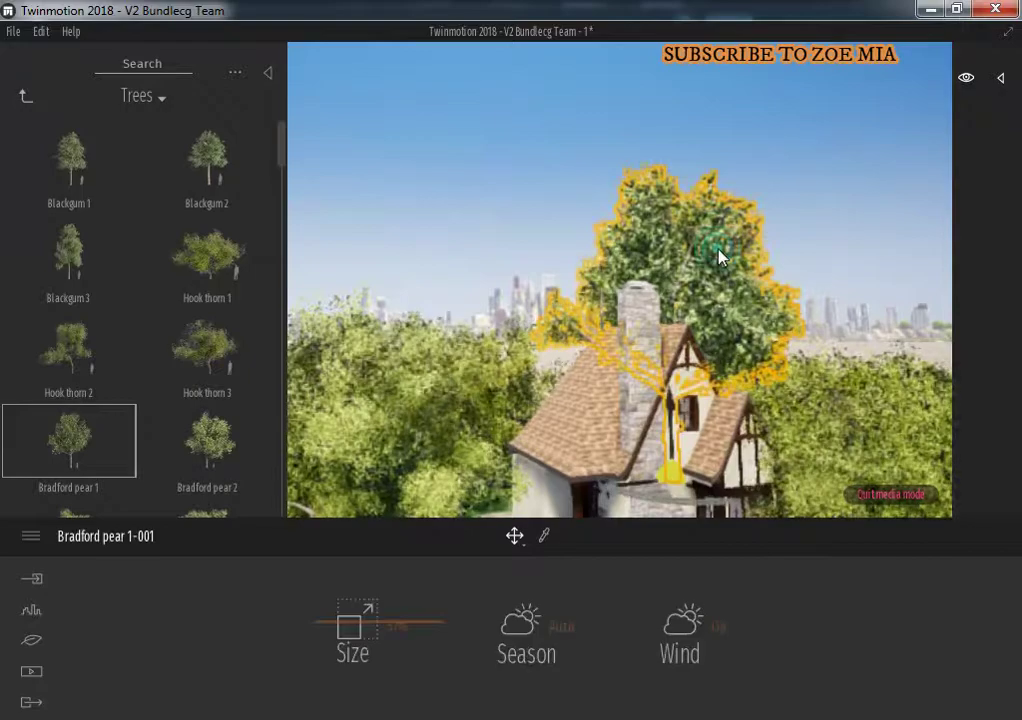
Plant more Bradford pear trees, delete the extra right one, and return to Image 01
right_click_drag(430, 447, 417, 392)
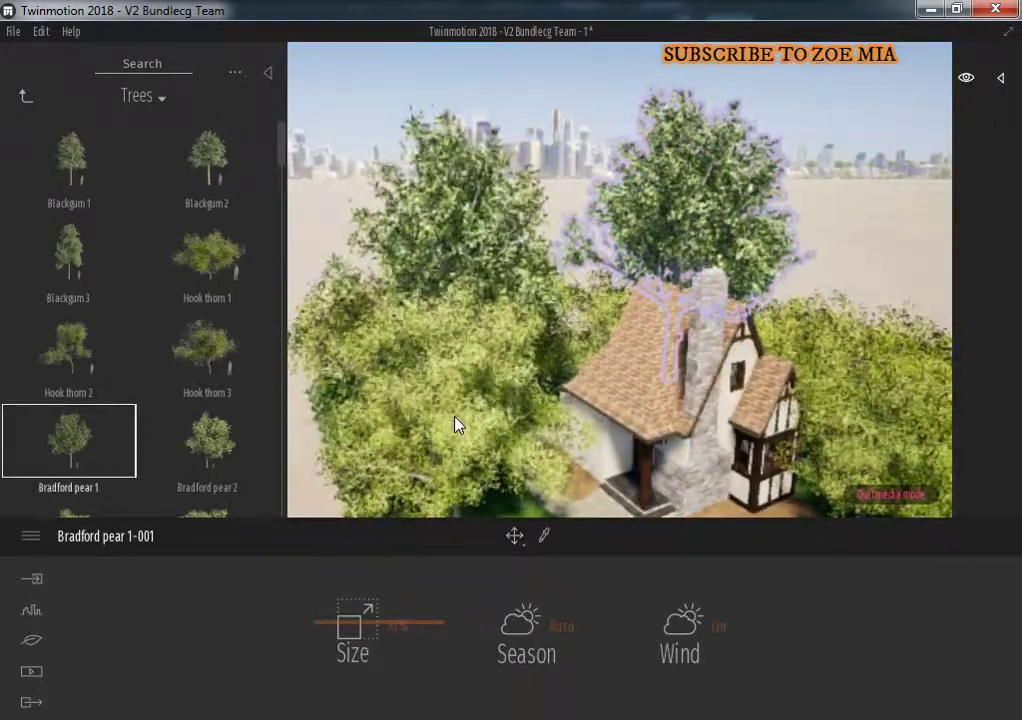
left_click(456, 430)
left_click(885, 415)
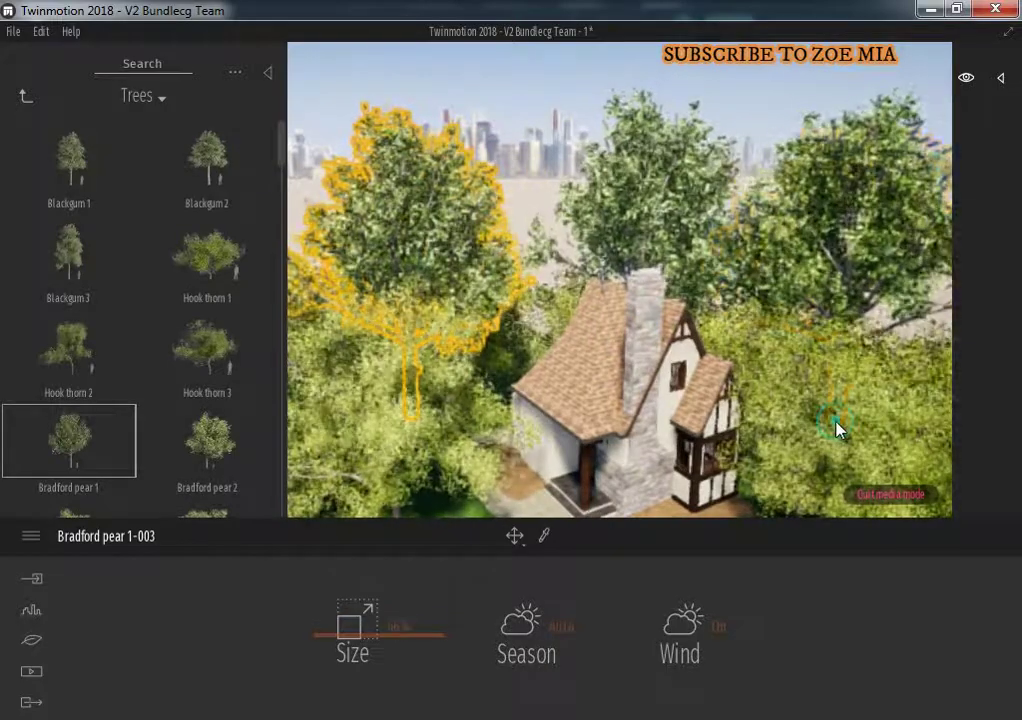
left_click(835, 428)
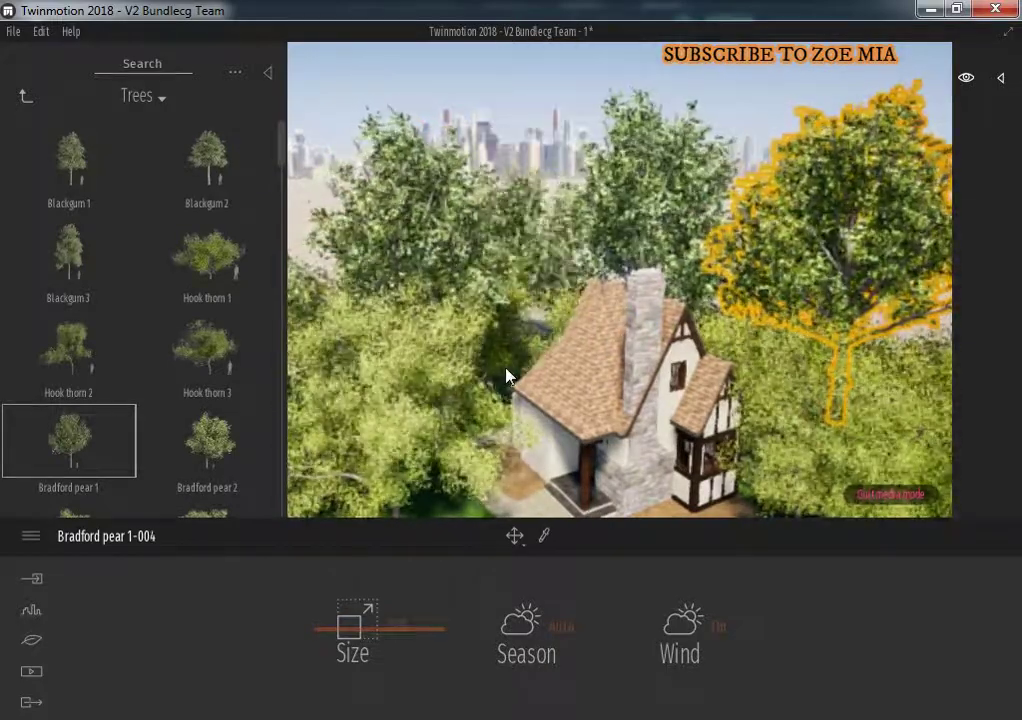
key("Delete")
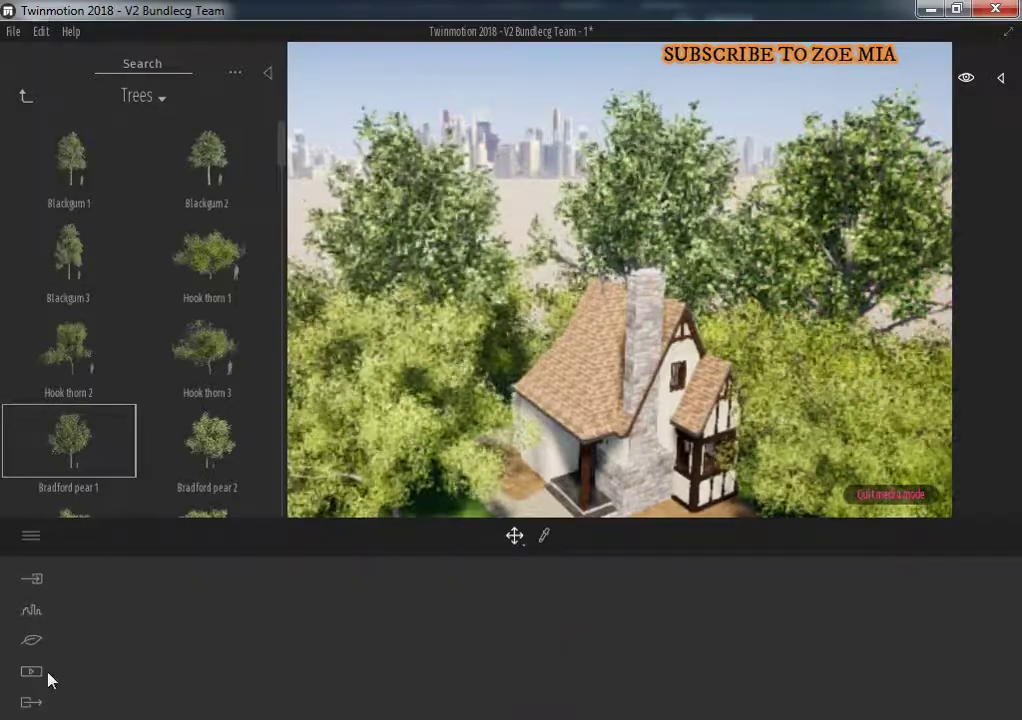
left_click(40, 672)
left_click(294, 650)
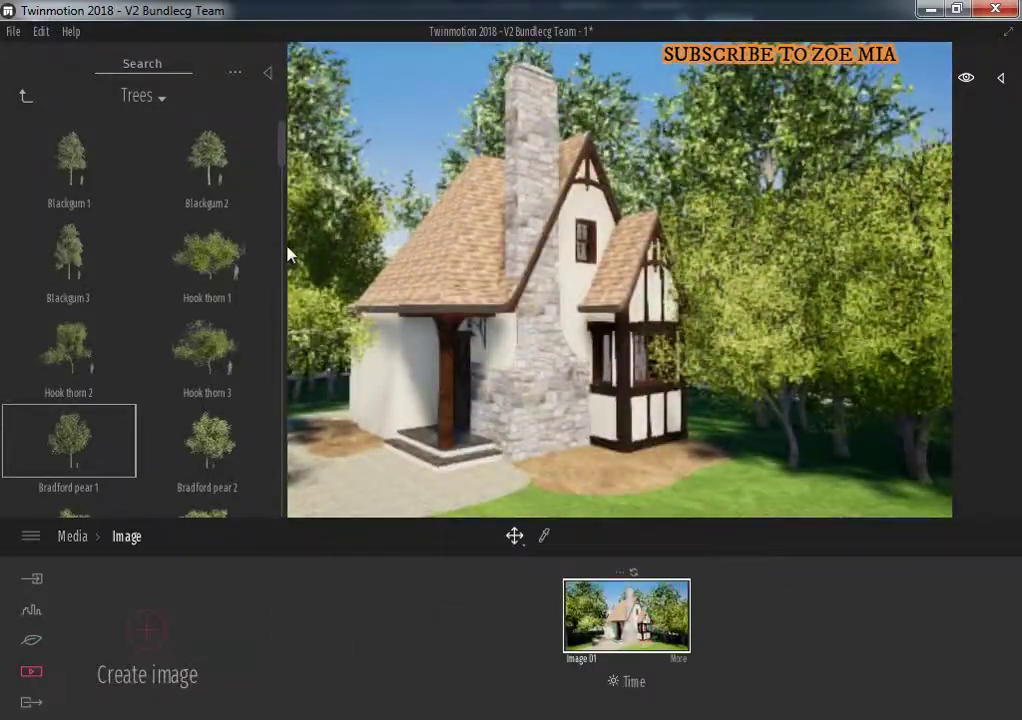
Add a Bradford pear 1 tree near the cottage and return to the Image 01 view
left_click(267, 73)
left_click(14, 77)
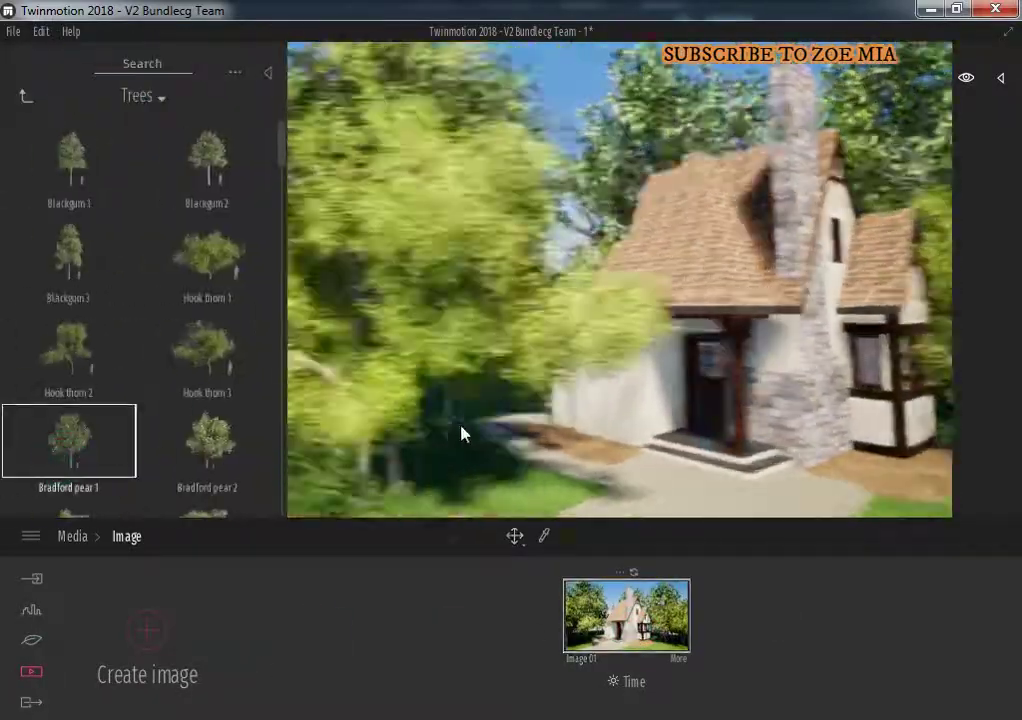
mouse_move(68, 462)
left_mouse_down()
mouse_move(590, 452)
mouse_move(557, 278)
mouse_move(620, 342)
mouse_move(575, 338)
mouse_move(655, 357)
mouse_move(595, 357)
left_mouse_up()
left_click(682, 346)
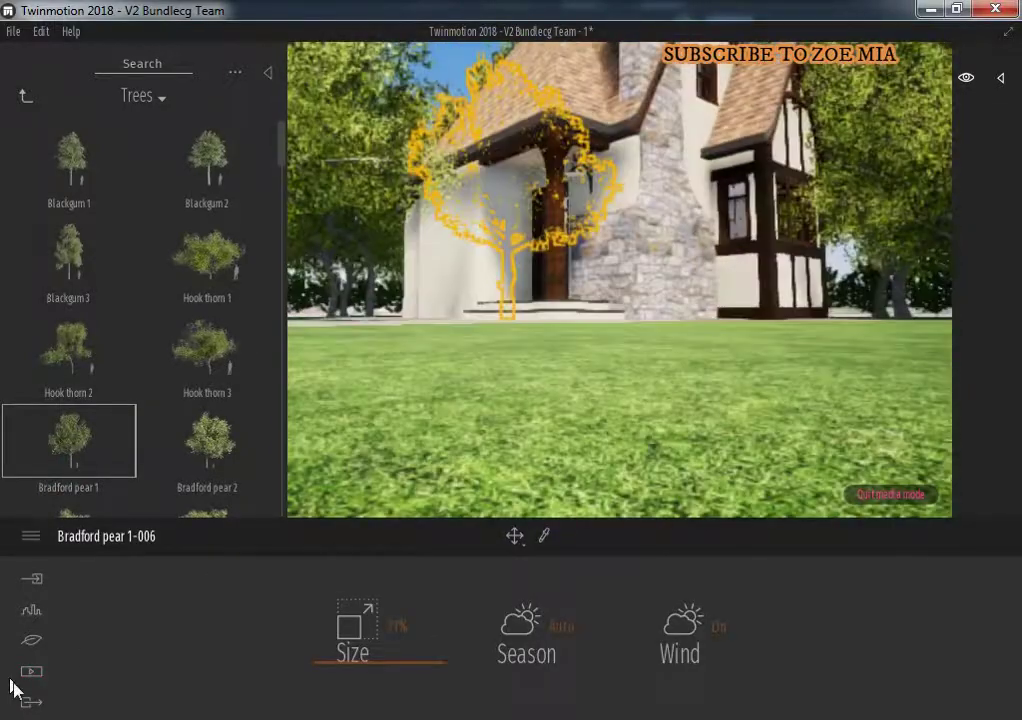
left_click(31, 671)
left_click(285, 625)
left_click(606, 608)
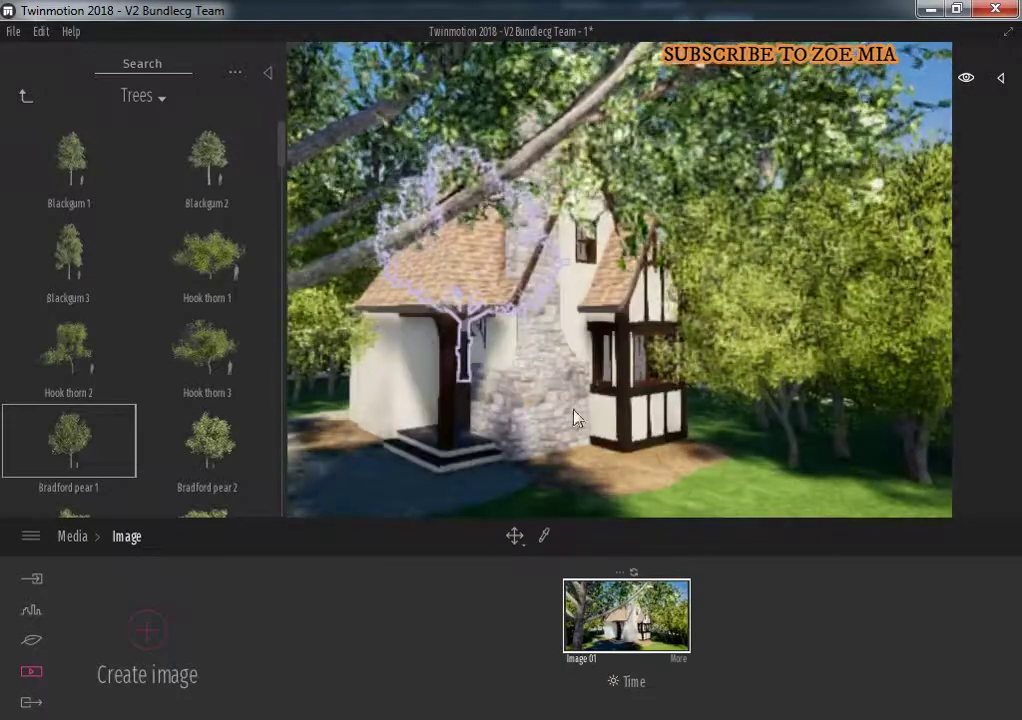
Drag the Bradford pear tree closer to the house, then recheck the Image 01 camera view
left_click(338, 140)
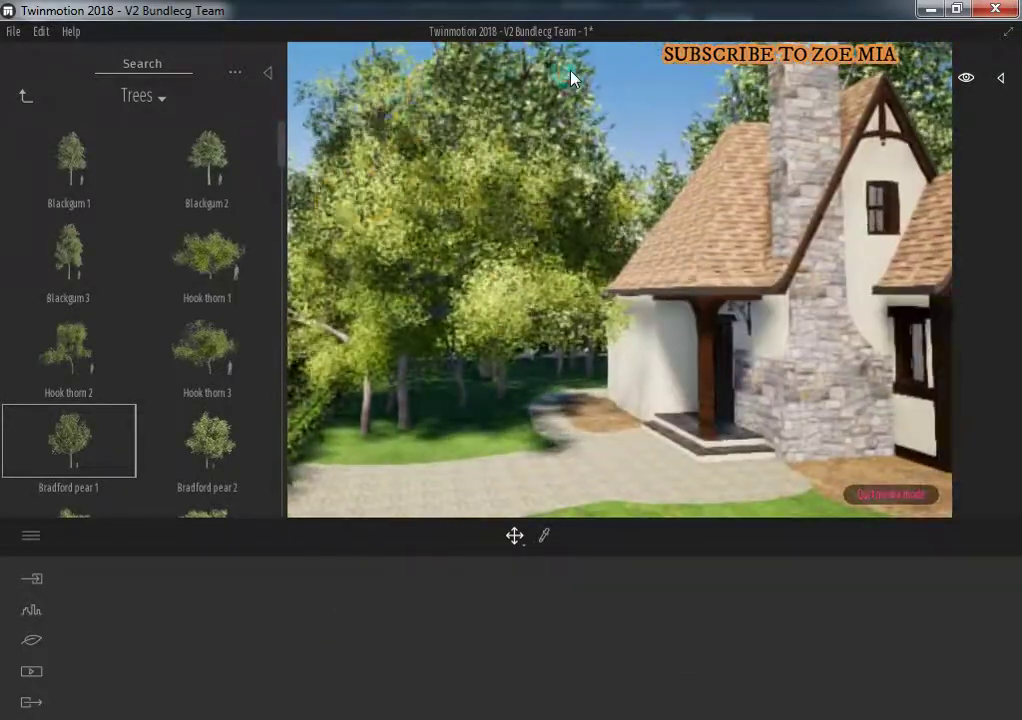
left_click(568, 228)
left_click_drag(474, 394, 540, 378)
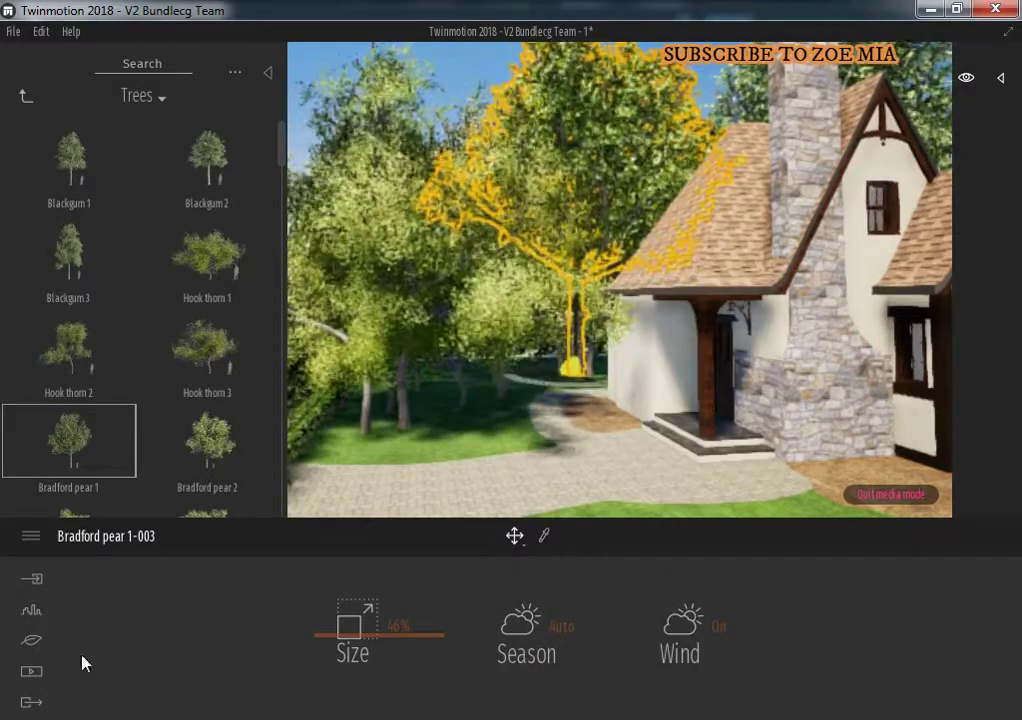
left_click(31, 671)
left_click(297, 618)
left_click(640, 610)
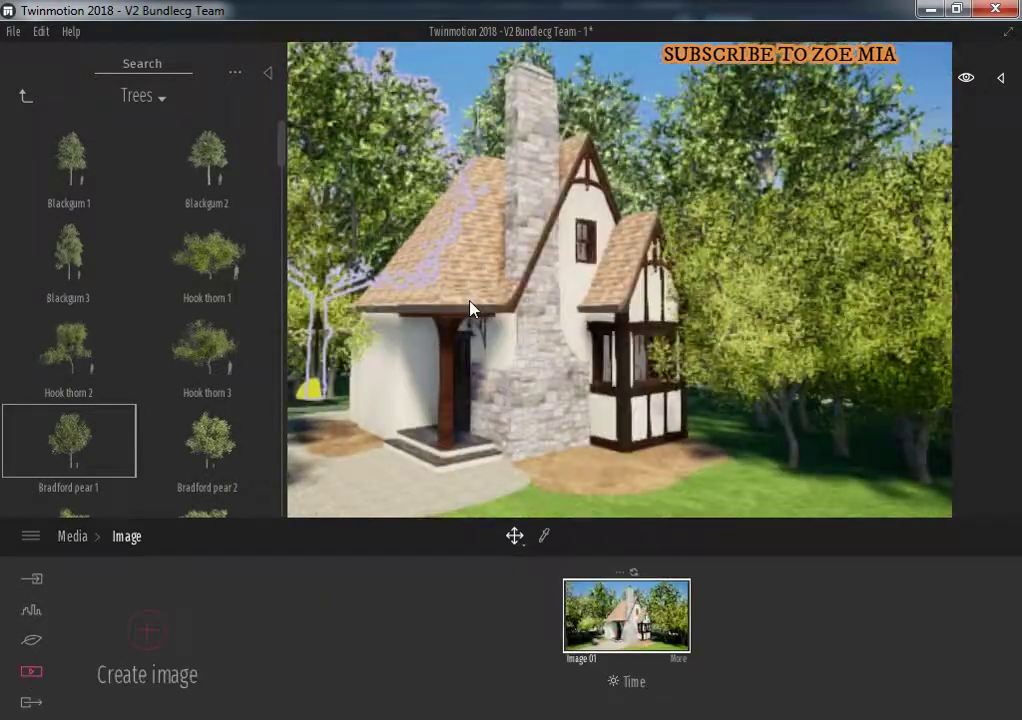
Switch the vegetation library to the Bushes category
left_click(267, 74)
left_click(14, 77)
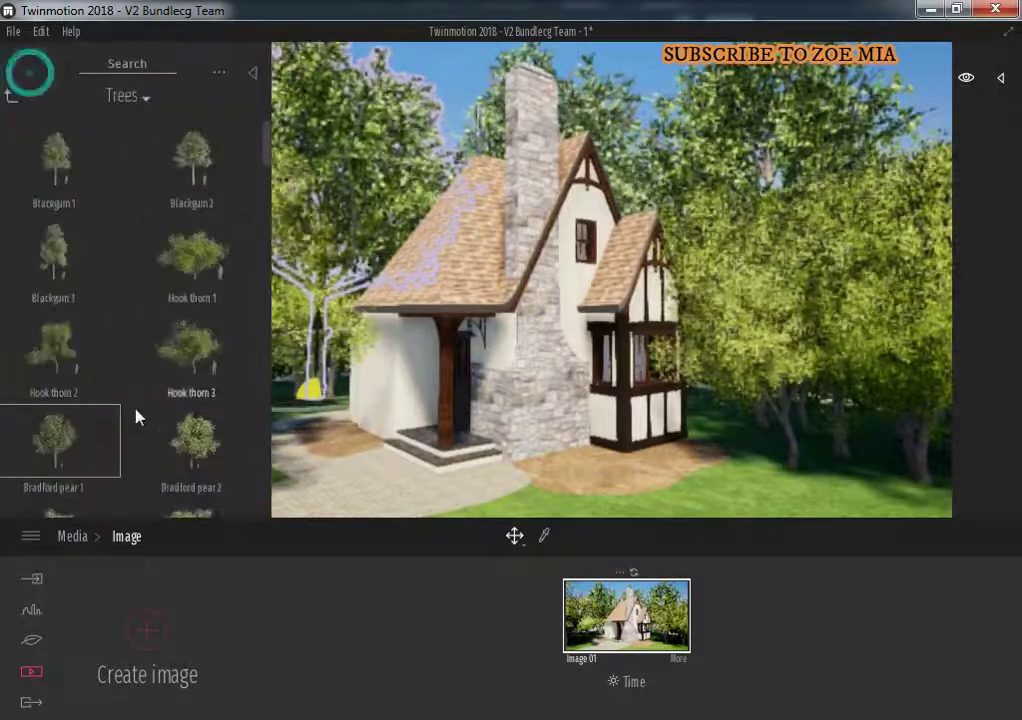
left_click(25, 95)
left_click(75, 170)
Place a reduced-size Azalea 2 bush beside the house and fly close to the chimney
left_click_drag(243, 445, 601, 486)
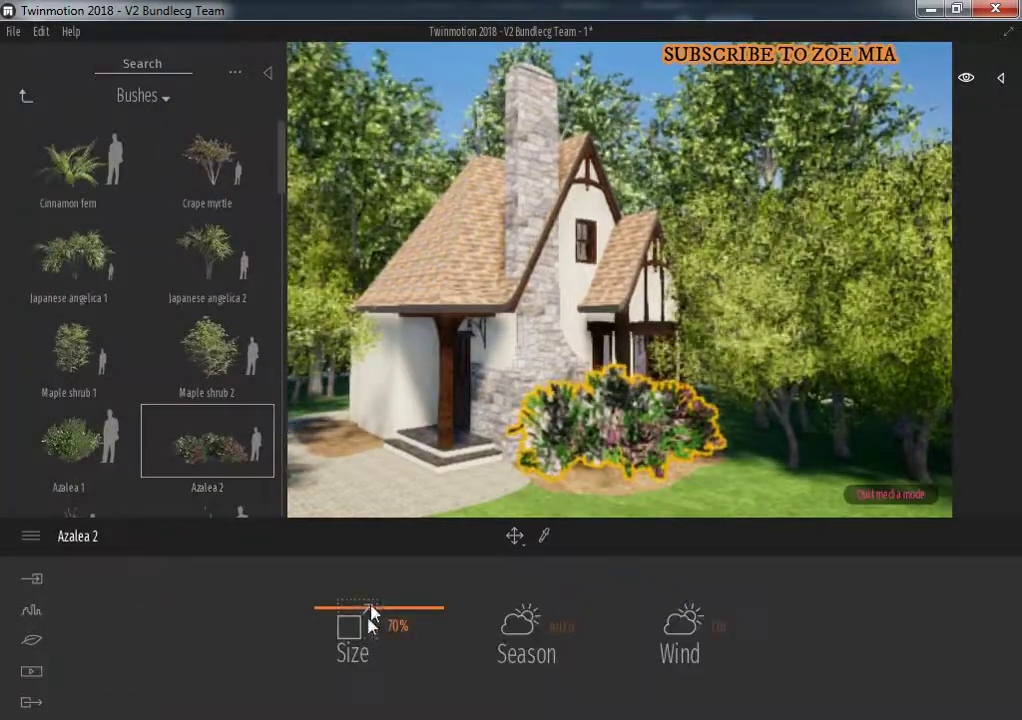
left_click_drag(372, 611, 358, 680)
scroll(630, 480, "up", 5)
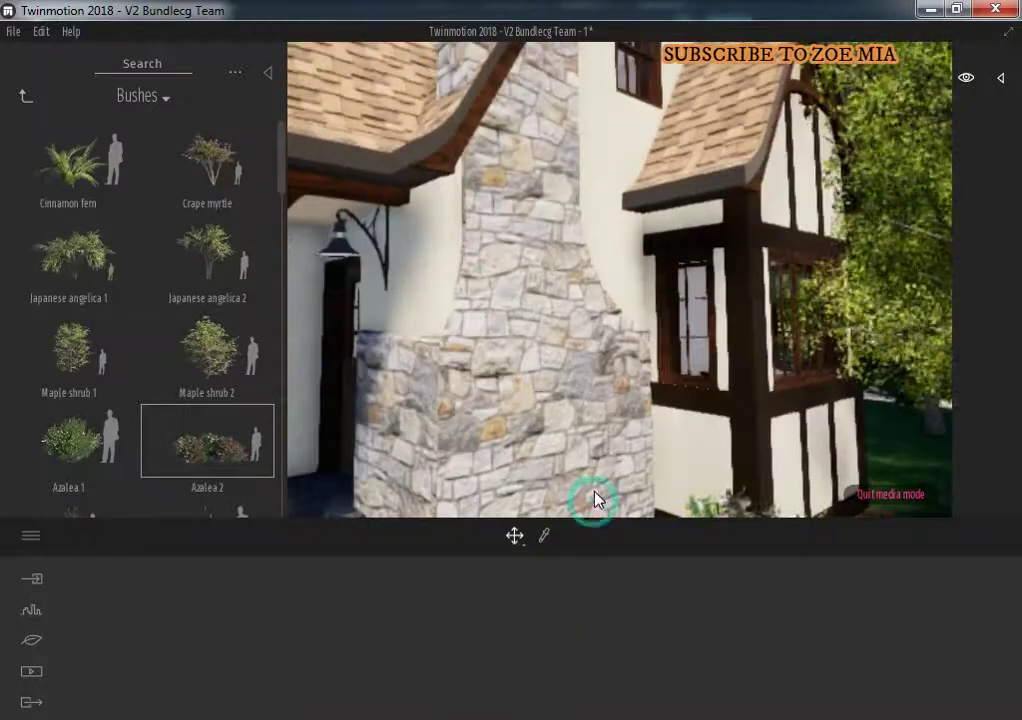
left_click_drag(591, 497, 600, 355)
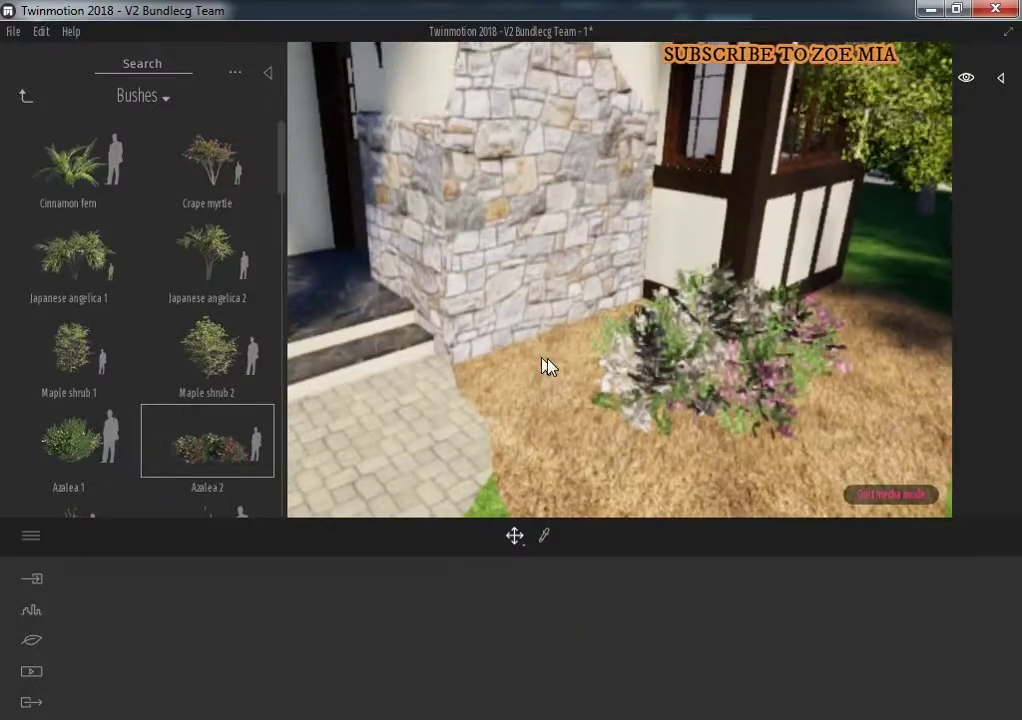
Add two more Azalea 2 bushes in front of the chimney, sized 33% and 20%
left_click_drag(160, 456, 609, 388)
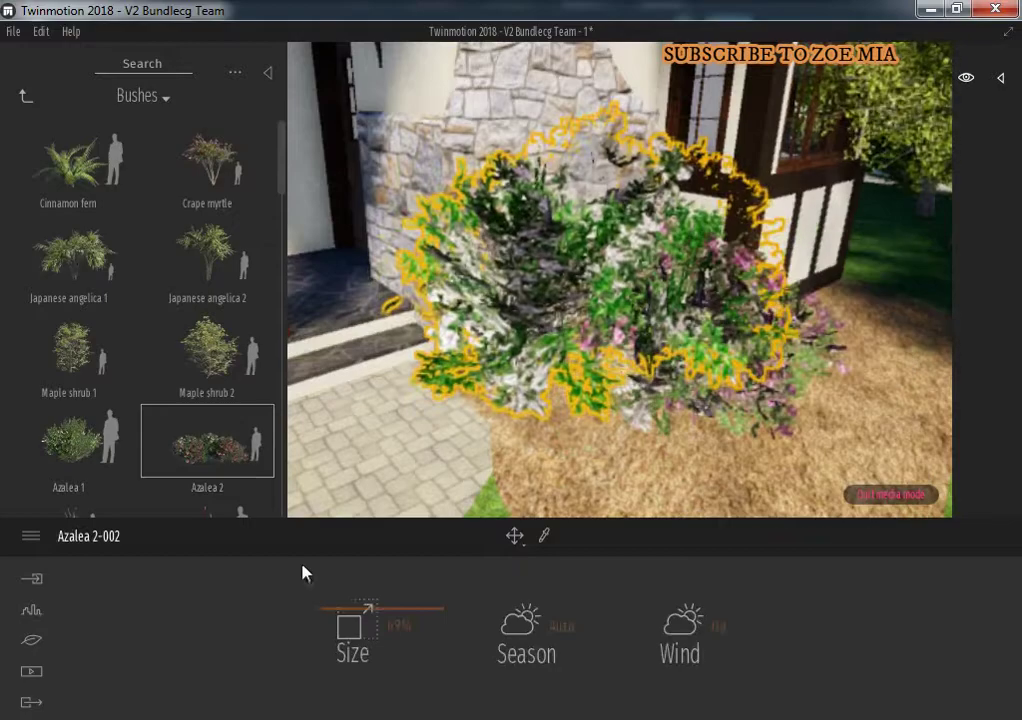
left_click_drag(350, 625, 342, 640)
left_click(822, 346)
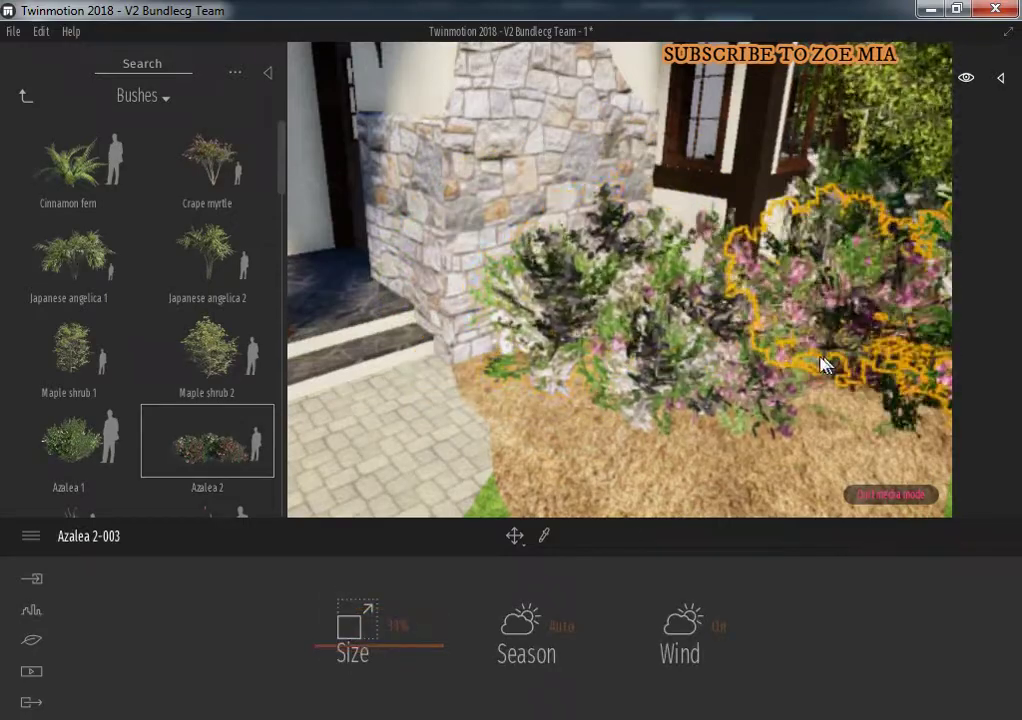
scroll(529, 417, "up", 3)
scroll(492, 347, "down", 3)
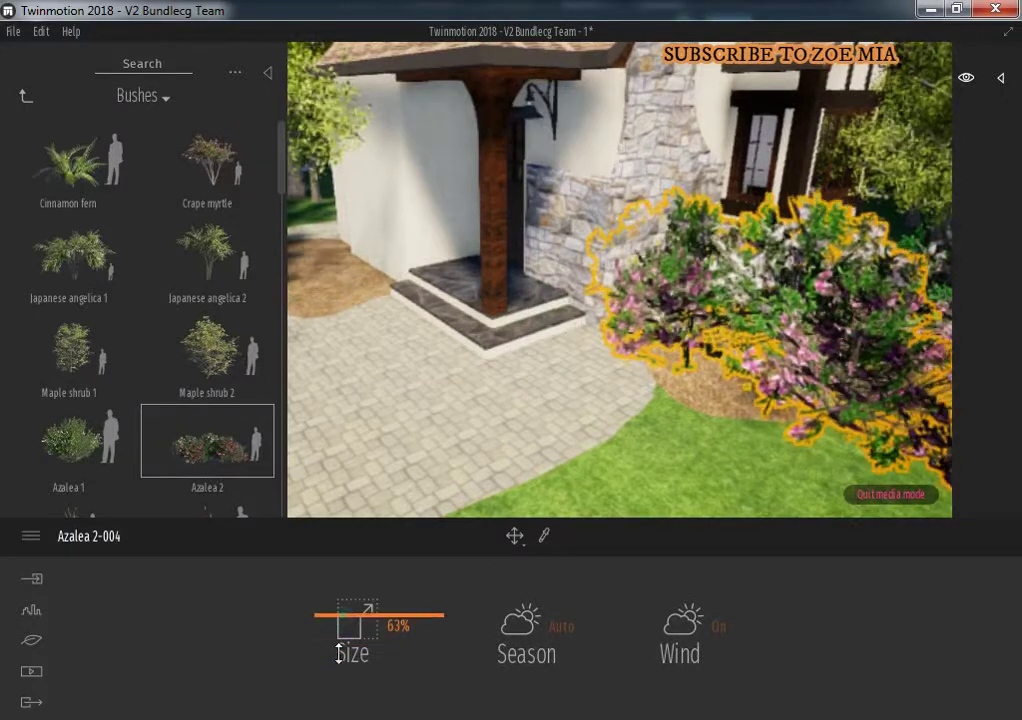
left_click_drag(354, 611, 337, 668)
Resize the neighbouring azaleas in the bed to 19% and 31%
scroll(887, 383, "up", 3)
left_click(740, 362)
left_click_drag(365, 641, 358, 675)
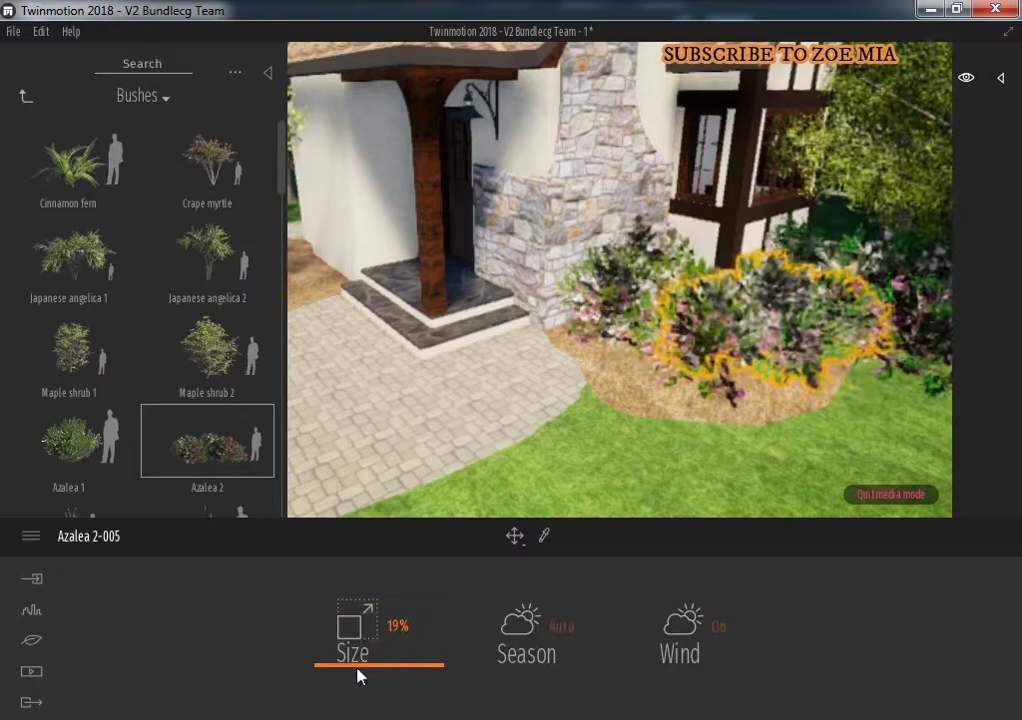
left_click(632, 386)
mouse_move(358, 611)
left_mouse_down()
mouse_move(353, 666)
mouse_move(352, 655)
left_mouse_up()
left_click(488, 433)
Pull back to view the house and path, then place a Cinnamon fern
scroll(540, 433, "down", 5)
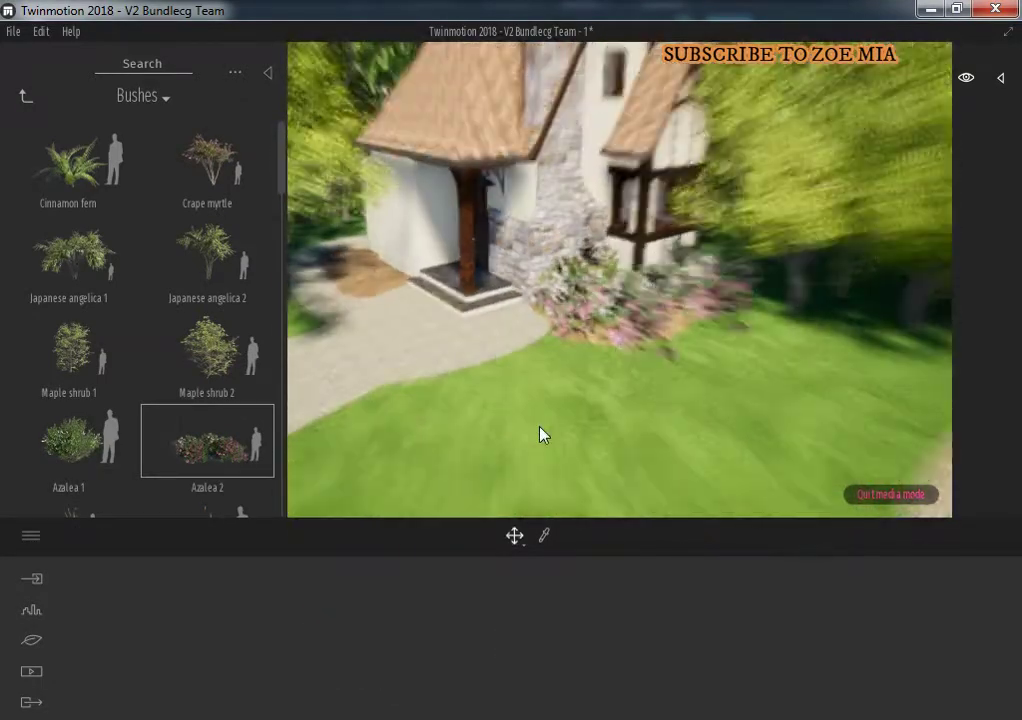
left_click_drag(540, 433, 145, 400)
scroll(145, 400, "down", 1)
scroll(148, 410, "down", 2)
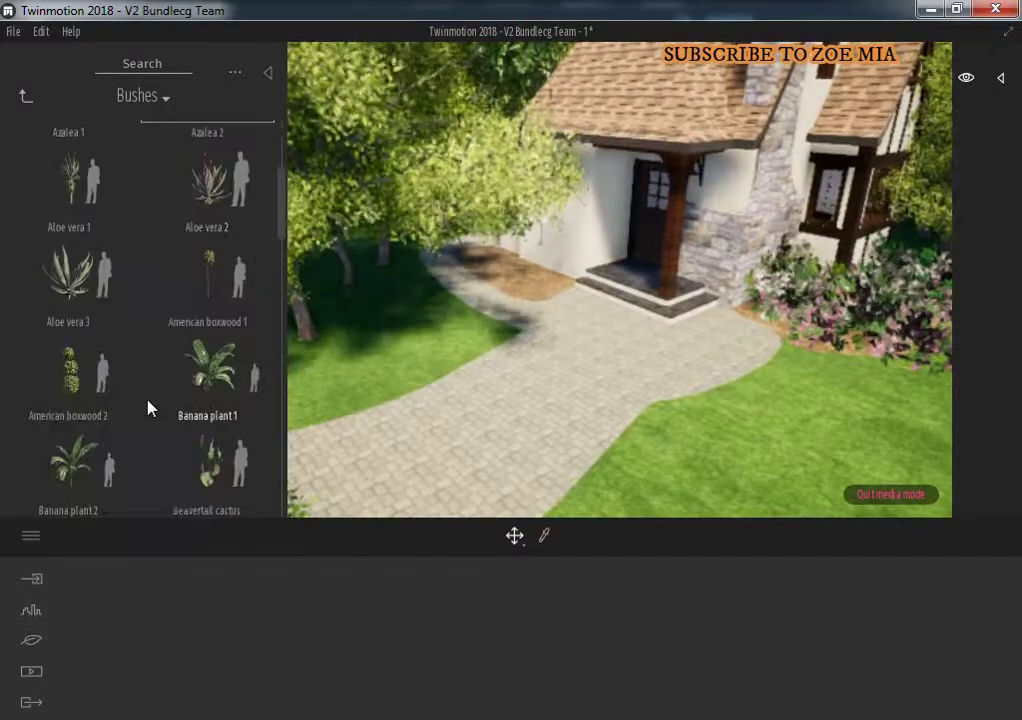
scroll(148, 410, "down", 3)
scroll(150, 410, "down", 2)
scroll(150, 405, "up", 4)
scroll(148, 405, "up", 4)
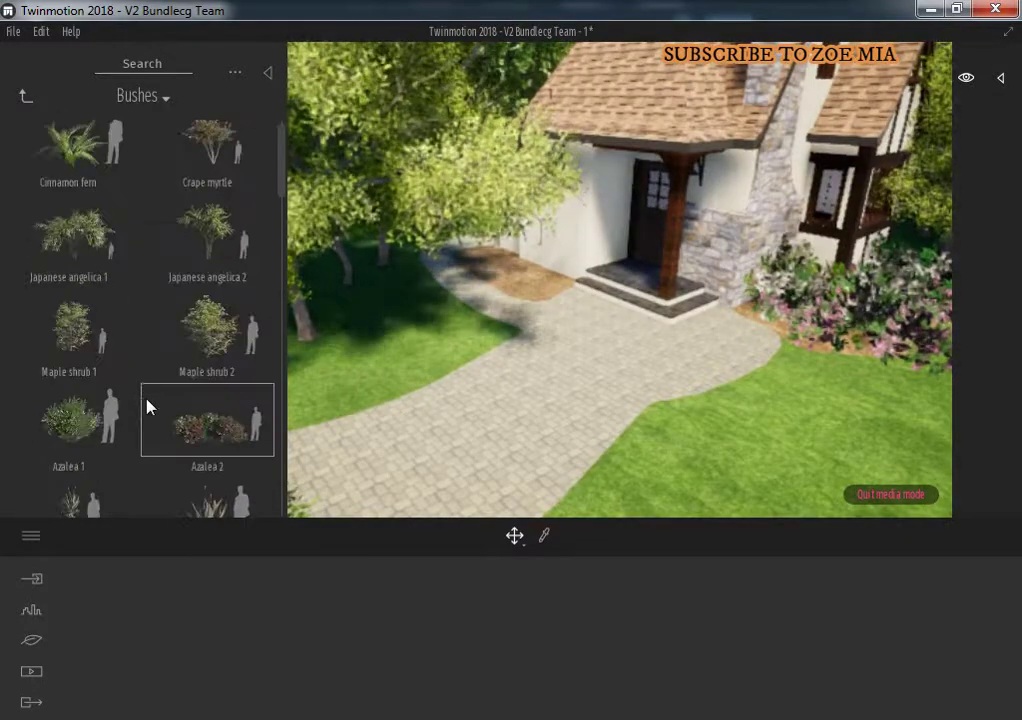
mouse_move(70, 158)
left_mouse_down()
mouse_move(511, 289)
mouse_move(410, 270)
mouse_move(411, 299)
mouse_move(445, 292)
mouse_move(436, 307)
left_mouse_up()
Add two more Cinnamon ferns beside the porch steps
left_click(393, 275)
left_click(436, 307)
left_click(447, 298)
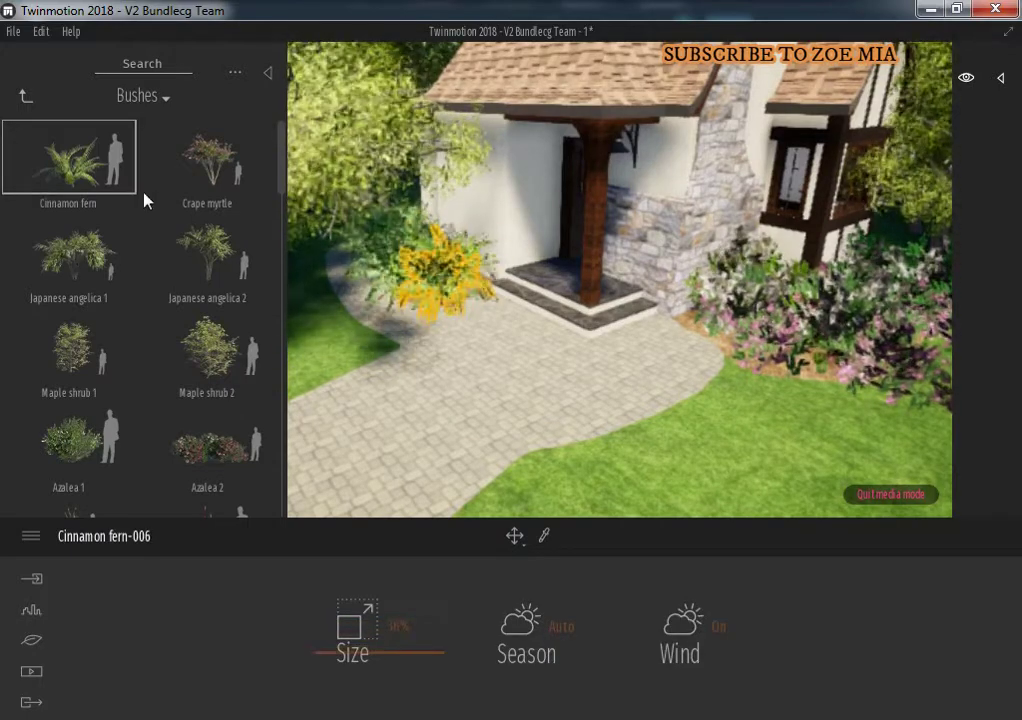
Plant Poppies from Grass and flowers in the porch bed and across the right flowerbed
left_click(25, 97)
left_click(214, 265)
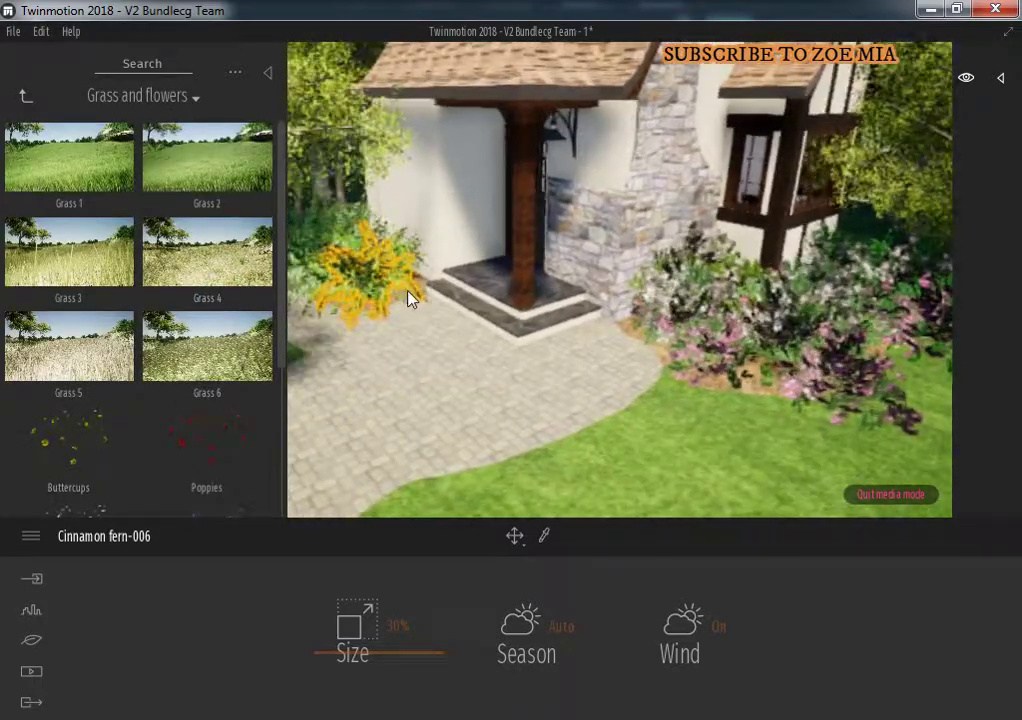
left_click(198, 455)
left_click(422, 362)
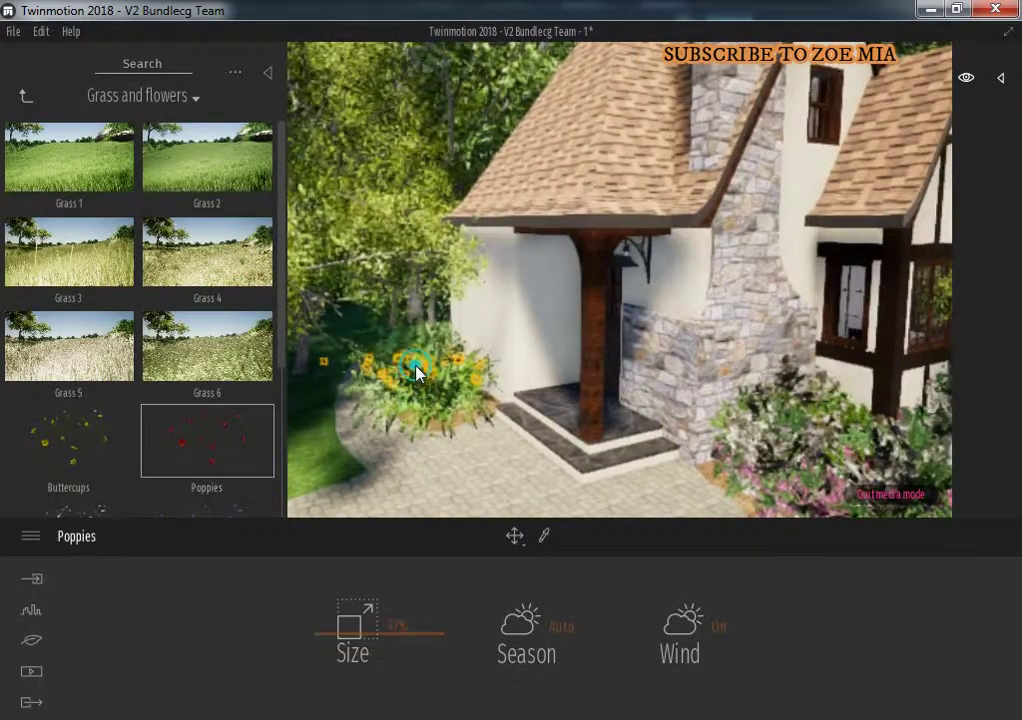
left_click(428, 387)
left_click(415, 400)
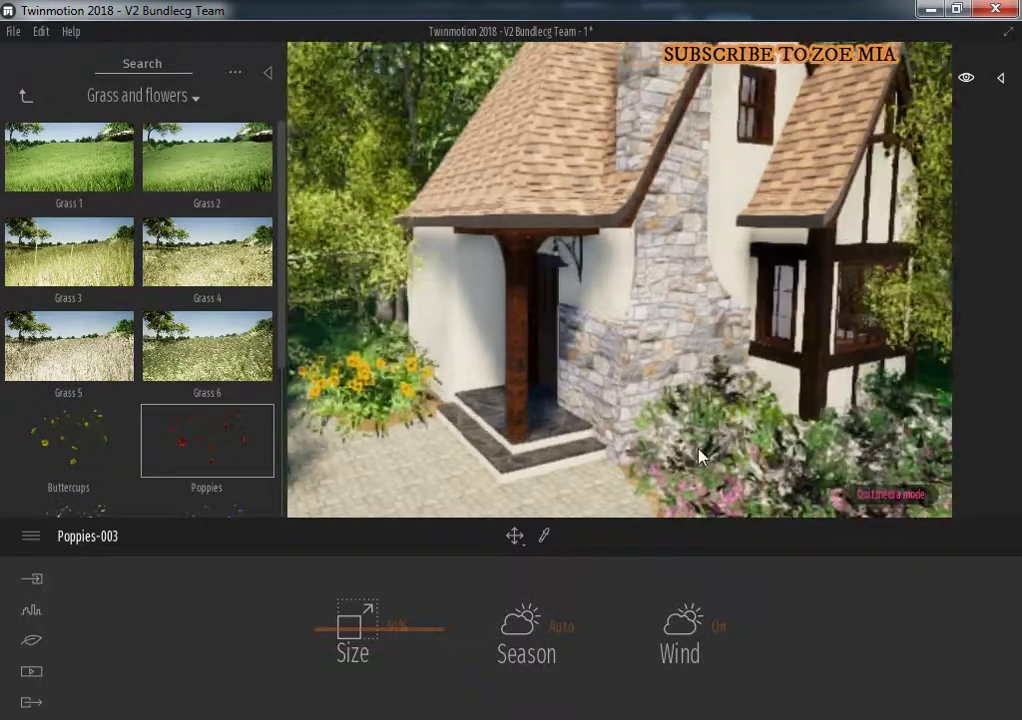
left_click(752, 461)
left_click_drag(752, 461, 586, 455)
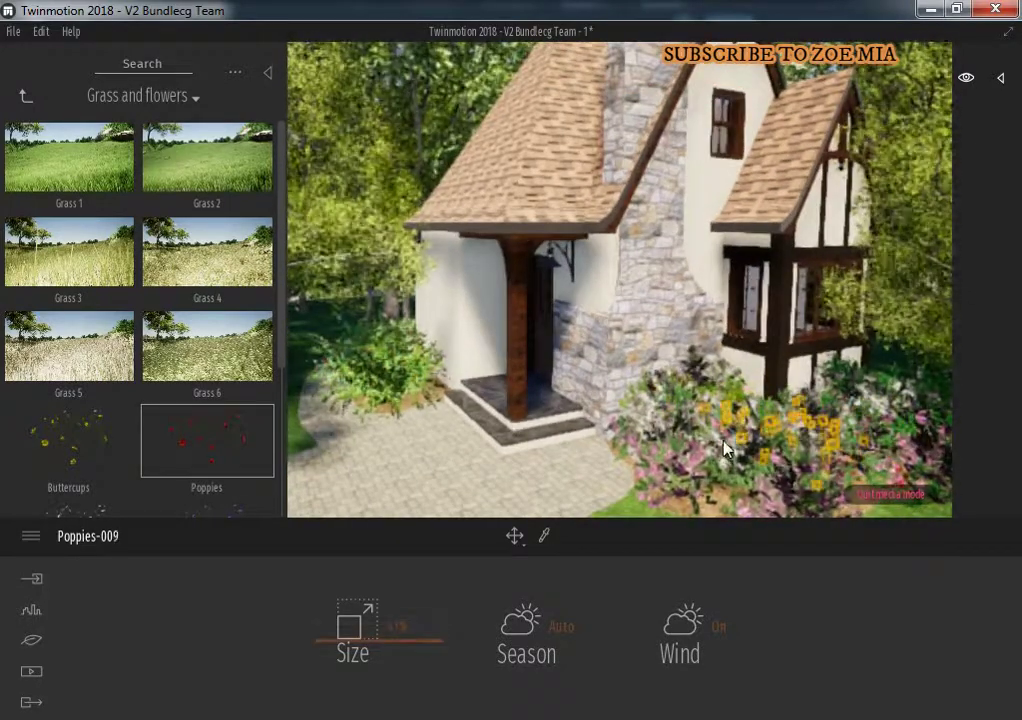
left_click_drag(470, 372, 609, 360)
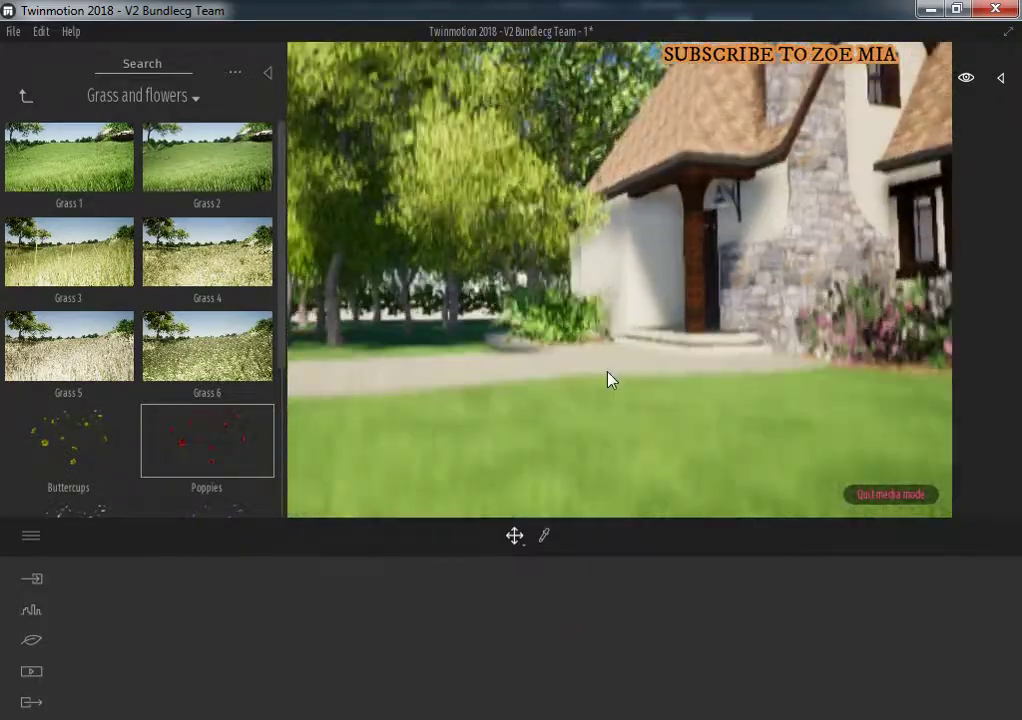
Return to the Image 01 view and open the Misc vegetation assets
left_click(31, 671)
left_click(318, 625)
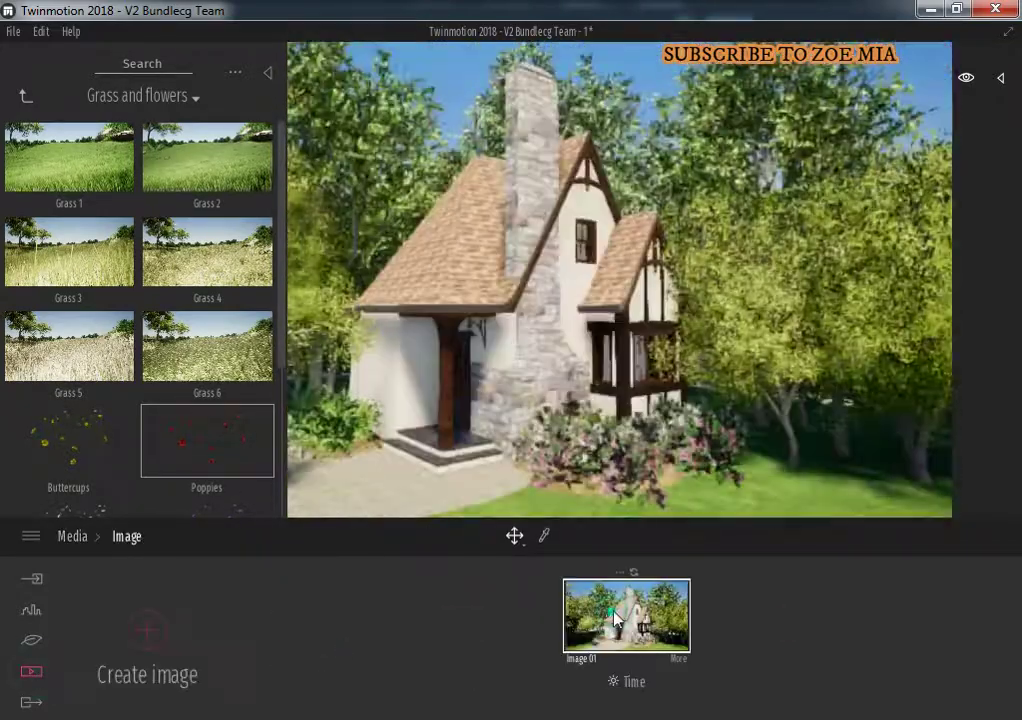
left_click(268, 76)
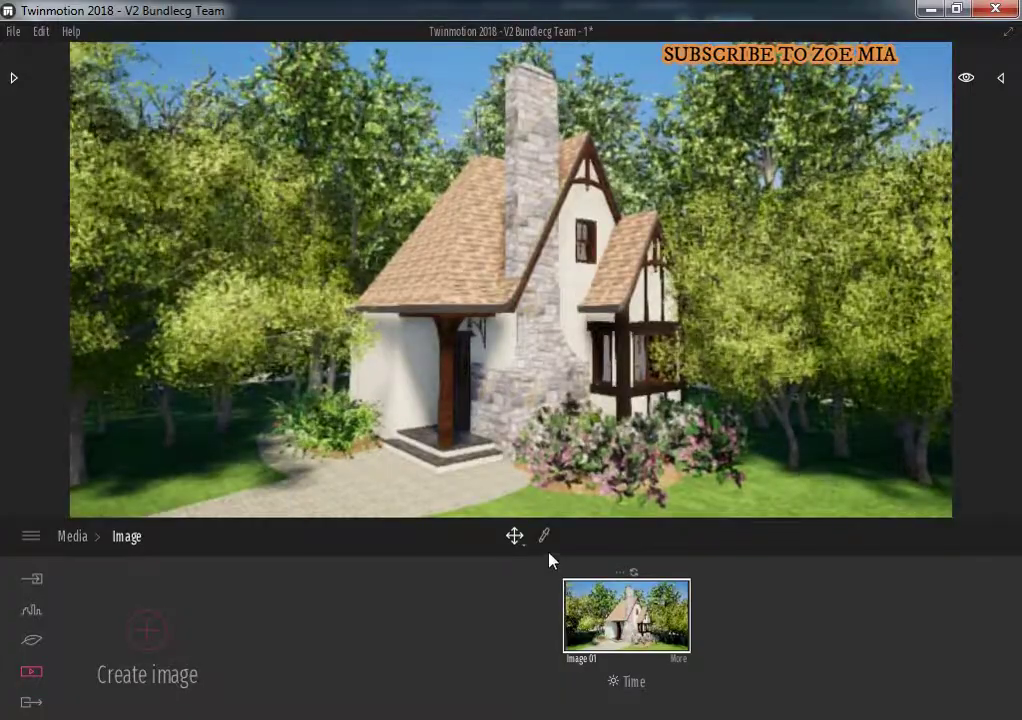
left_click(15, 79)
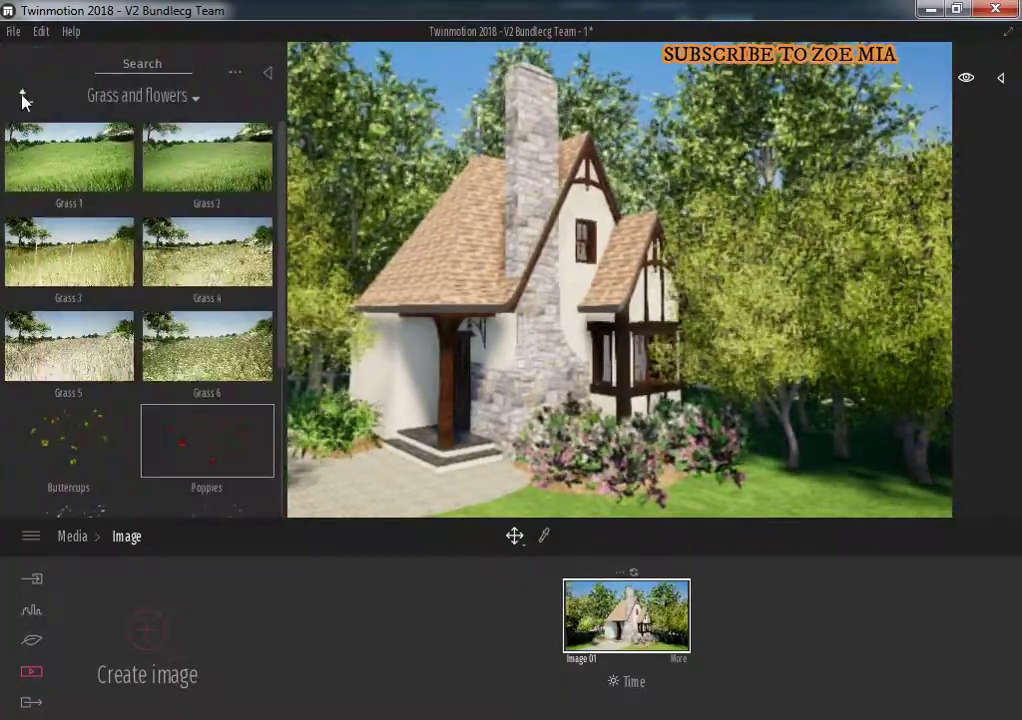
left_click(25, 96)
left_click(190, 360)
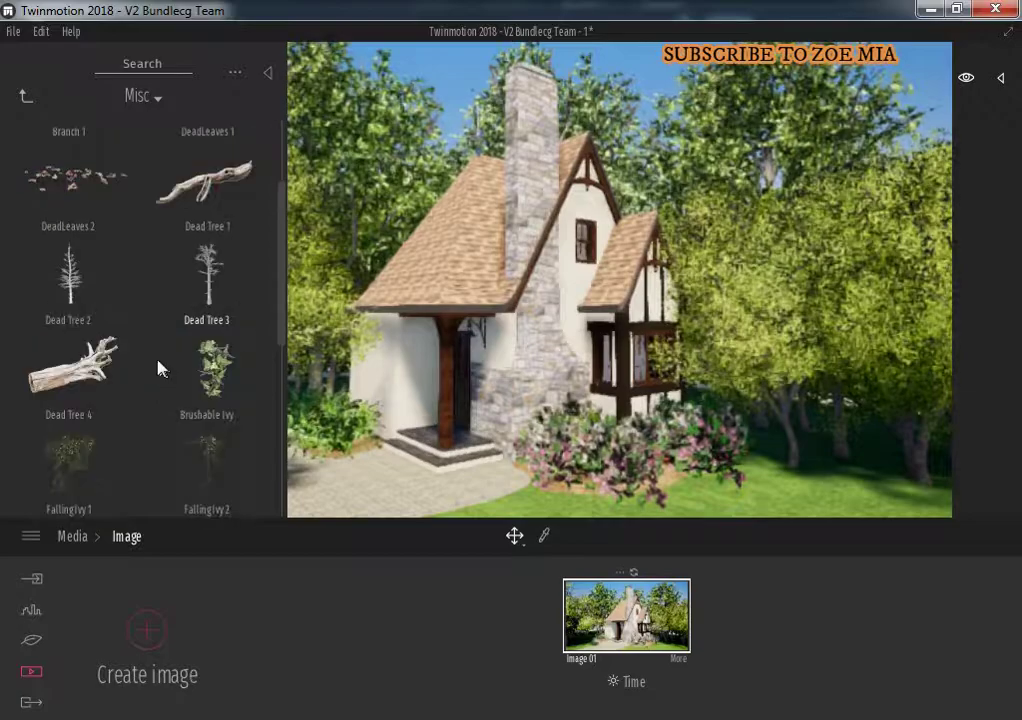
Lay a fallen Dead Tree 1 log and dead leaves on the lawn right of the cottage
scroll(140, 355, "up", 2)
mouse_move(121, 342)
left_mouse_down()
mouse_move(341, 490)
mouse_move(812, 485)
left_mouse_up()
right_click_drag(670, 458, 356, 472)
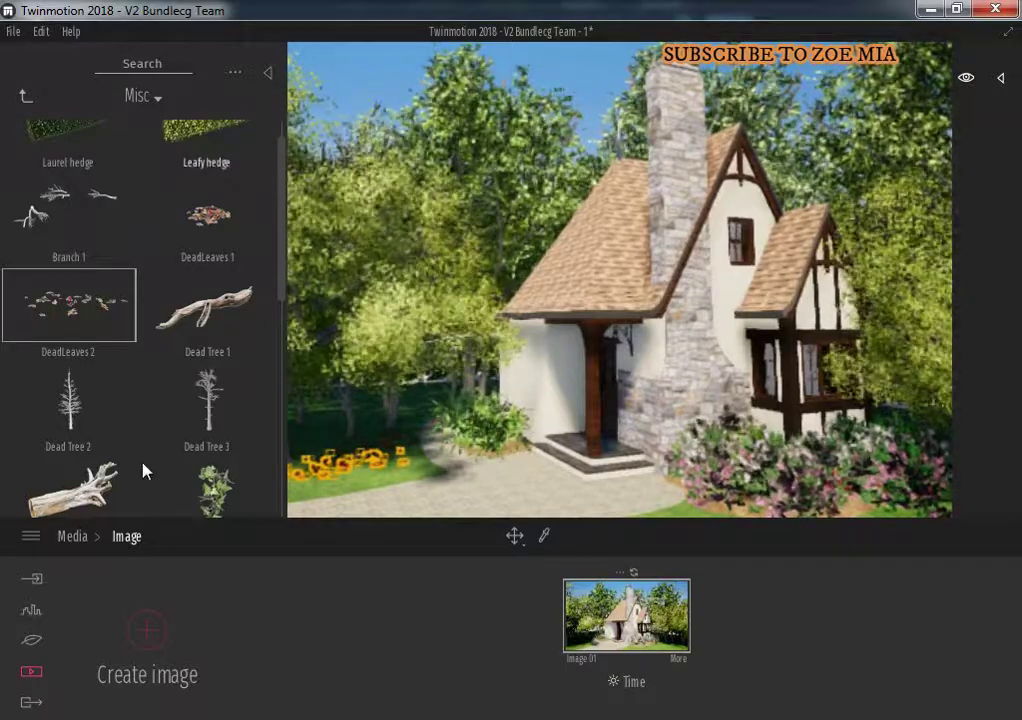
left_click_drag(271, 326, 551, 388)
right_click_drag(551, 388, 771, 392)
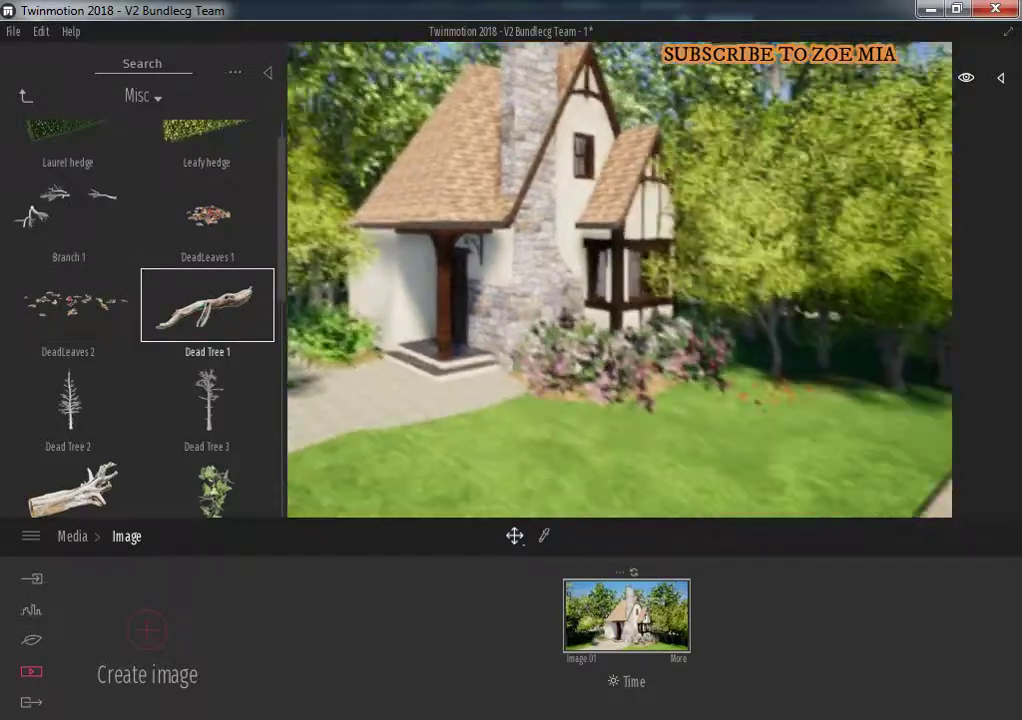
mouse_move(224, 316)
left_mouse_down()
mouse_move(828, 407)
mouse_move(862, 392)
mouse_move(742, 484)
left_mouse_up()
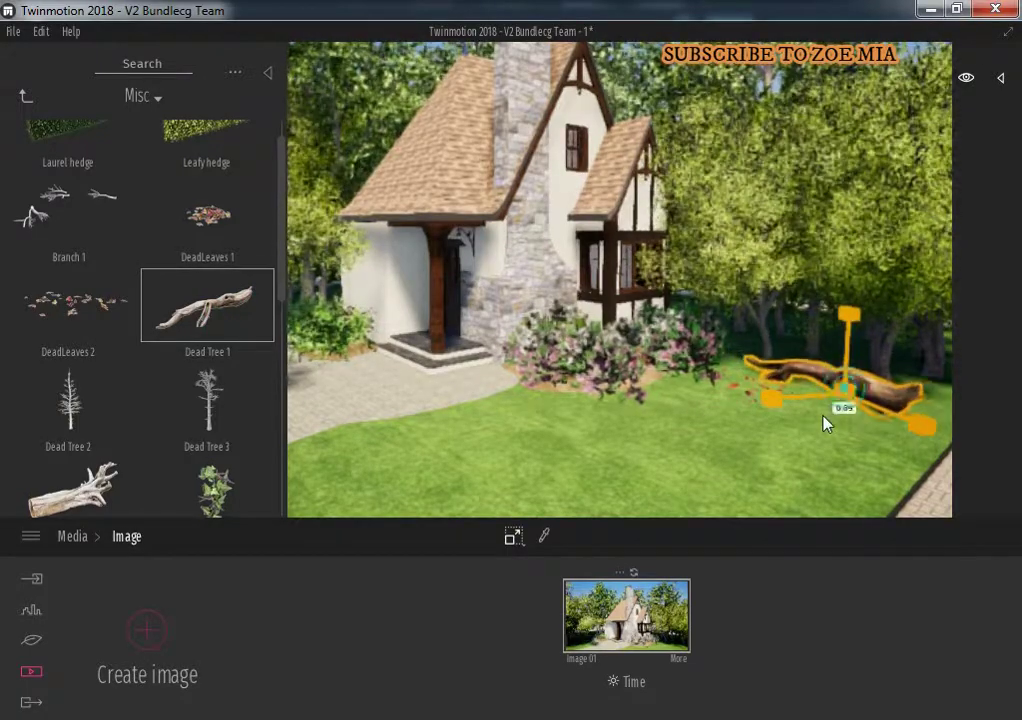
key("space")
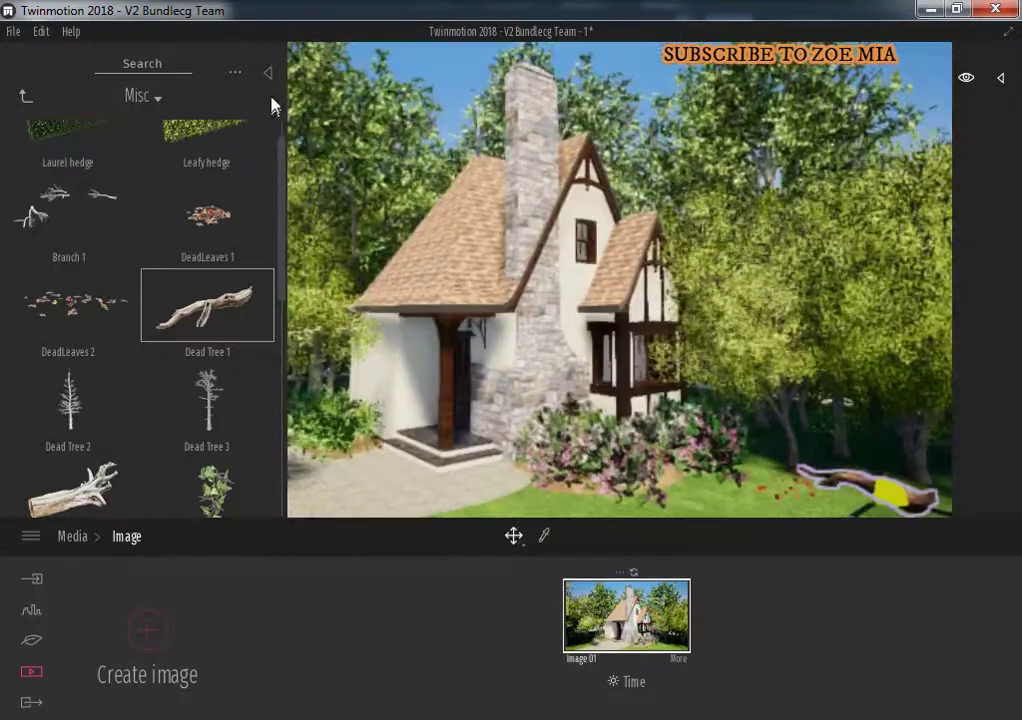
left_click(267, 73)
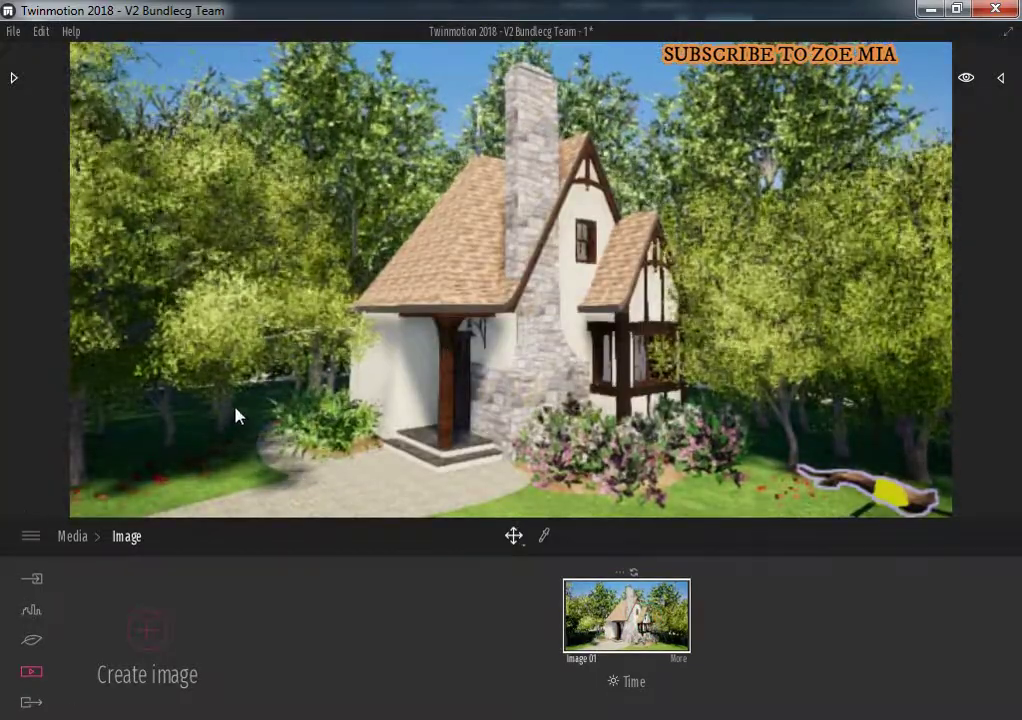
Place the Isabel human character beside the garden path, left of the cottage
left_click(12, 78)
left_click(26, 96)
left_click(26, 96)
left_click(85, 370)
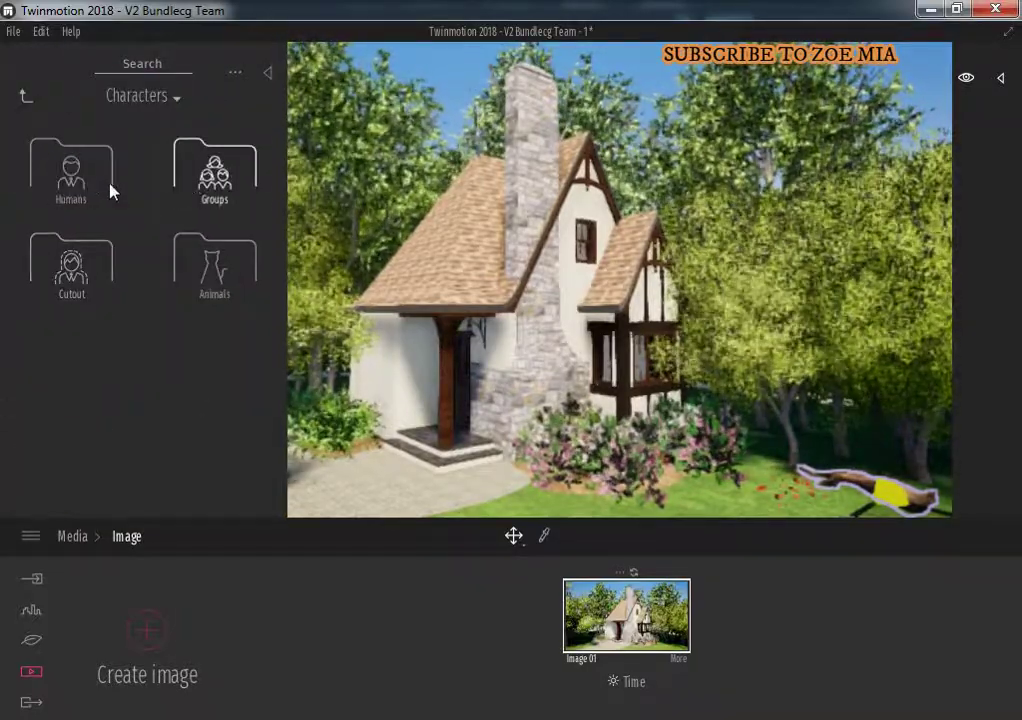
left_click(90, 182)
scroll(105, 230, "down", 3)
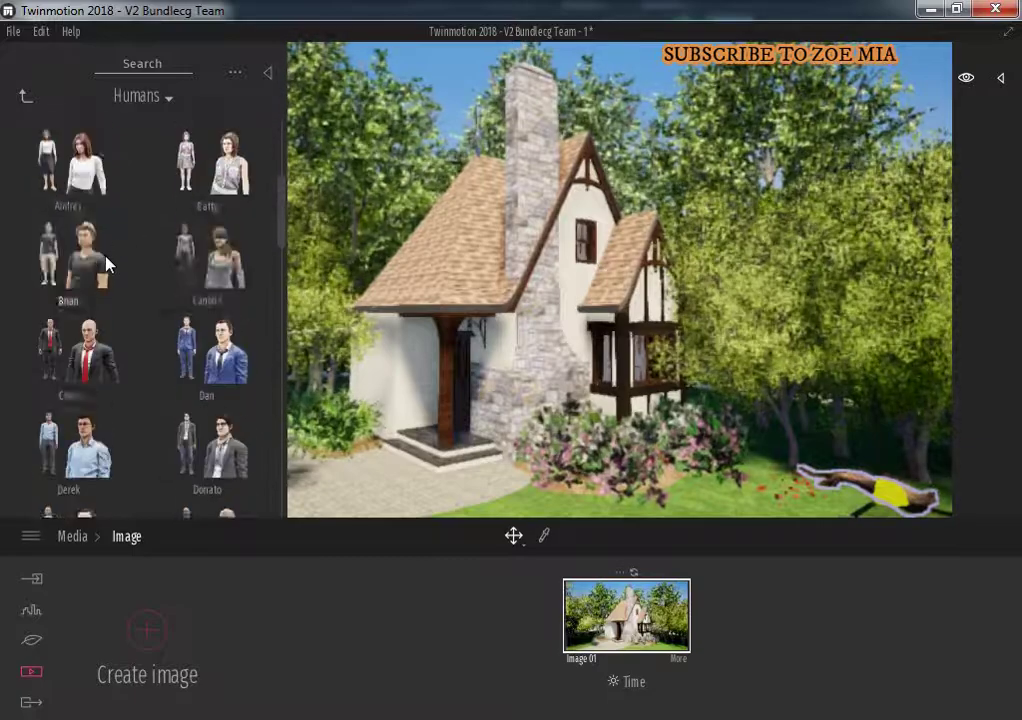
scroll(110, 267, "down", 3)
scroll(130, 310, "down", 3)
scroll(147, 340, "down", 3)
scroll(148, 338, "down", 3)
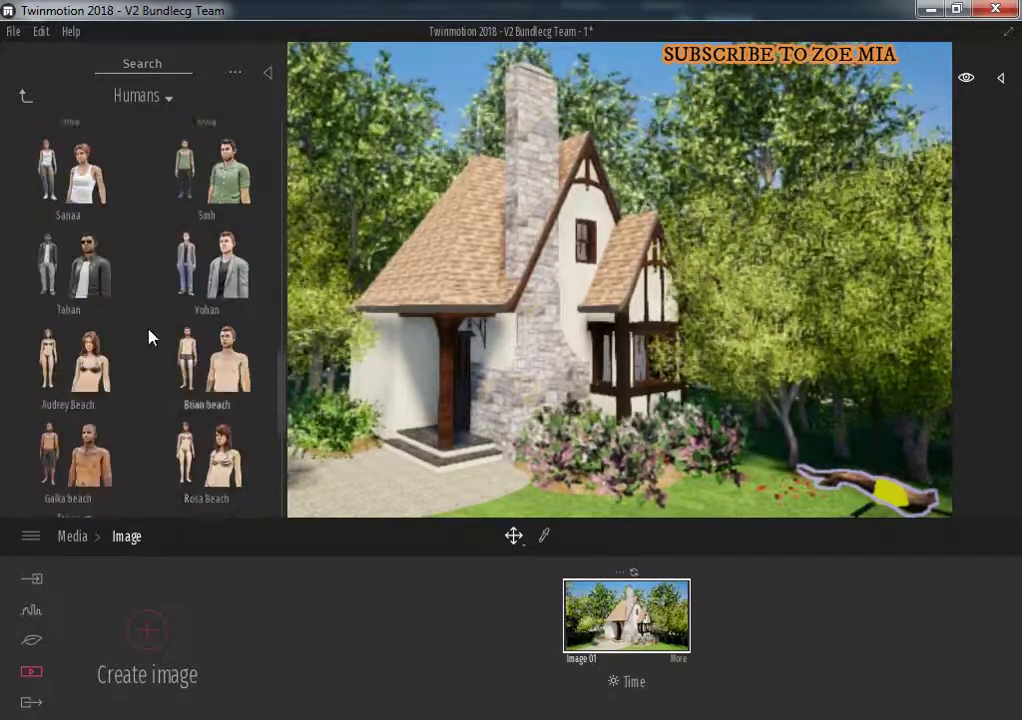
scroll(148, 340, "down", 3)
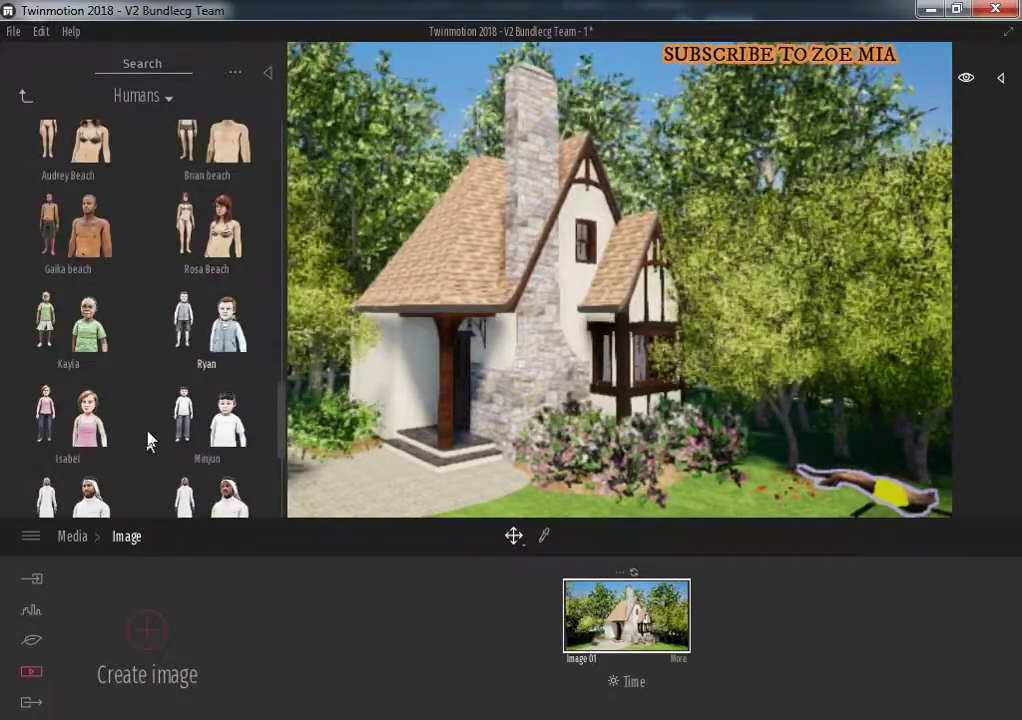
left_click(267, 77)
left_click(228, 482)
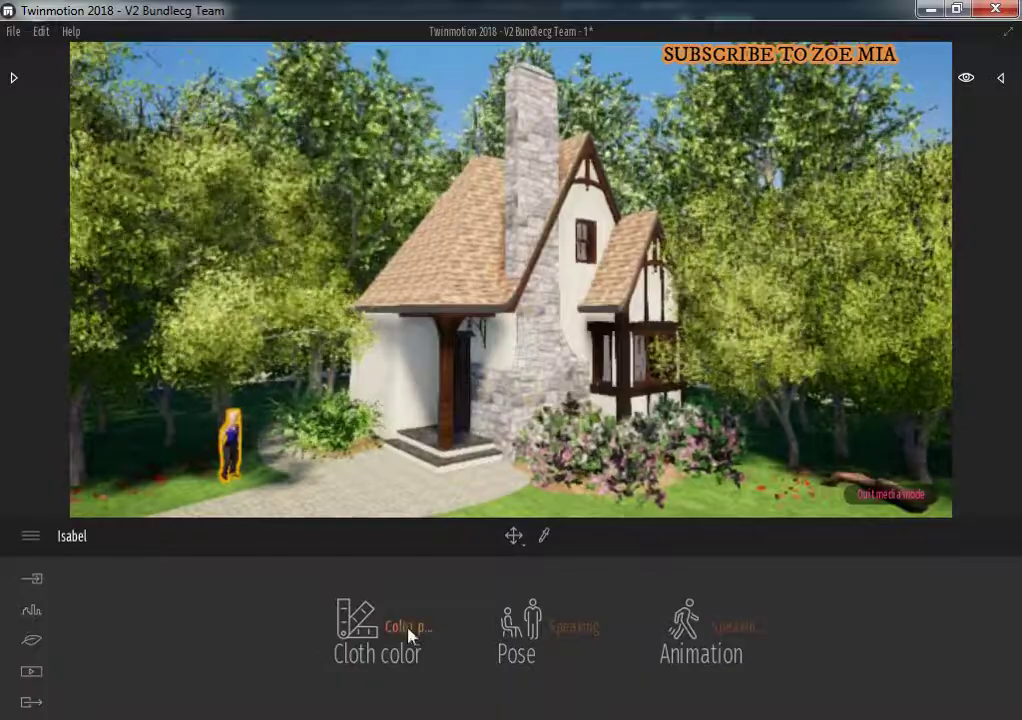
Give Isabel a pink cloth color preset and the Speaking pose and animation
left_click(410, 628)
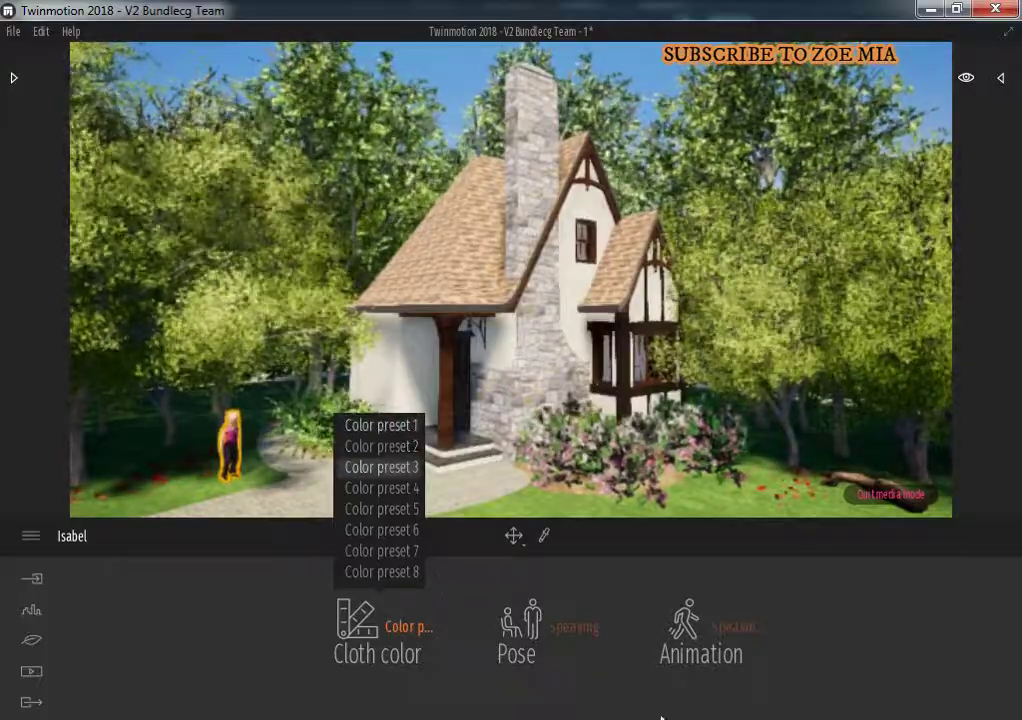
left_click(382, 467)
left_click(565, 626)
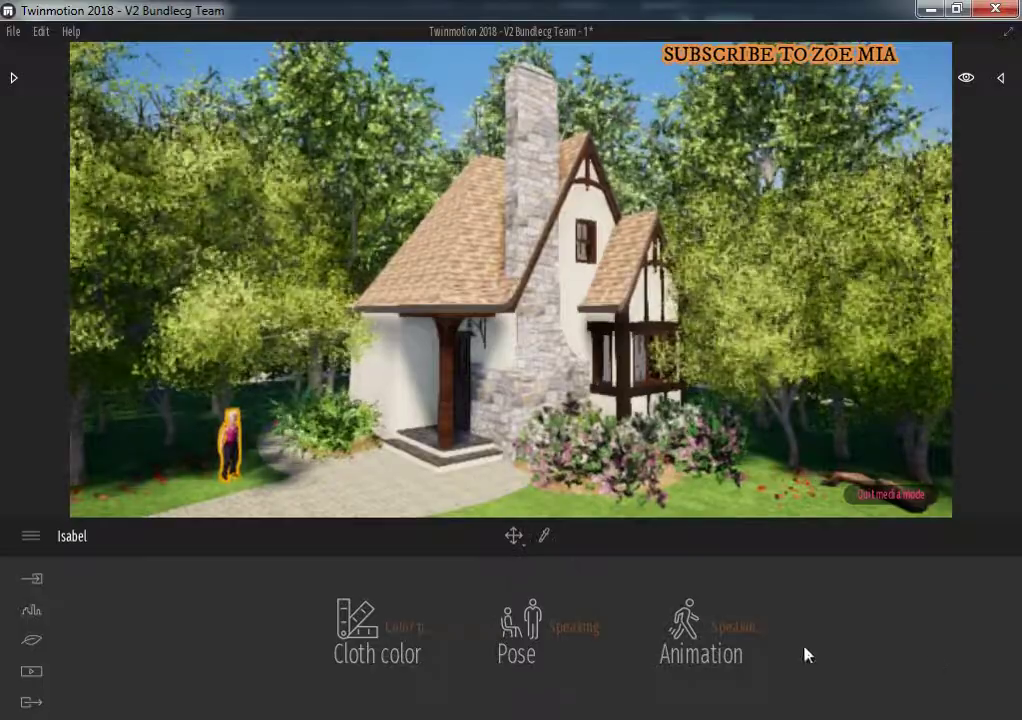
left_click(735, 622)
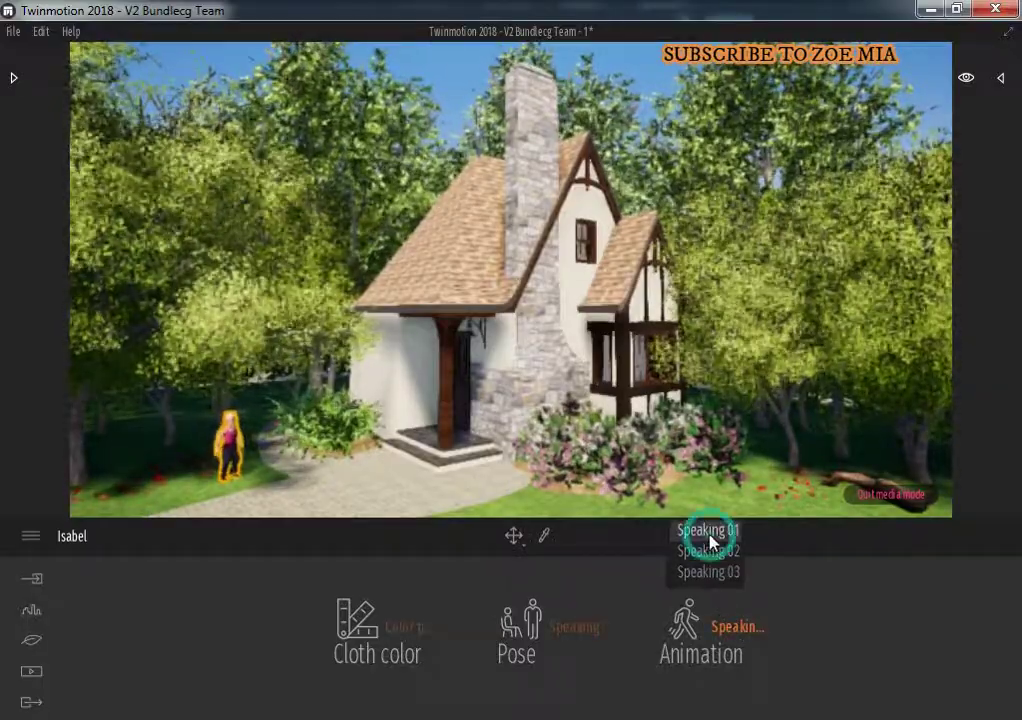
left_click(614, 458)
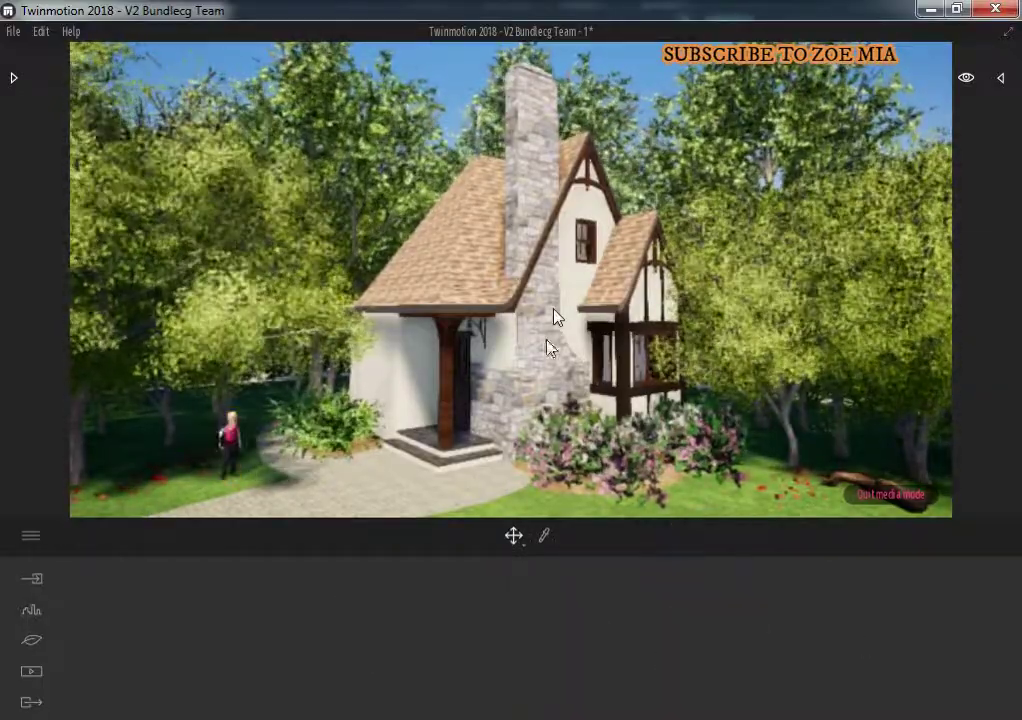
scroll(548, 310, "down", 2)
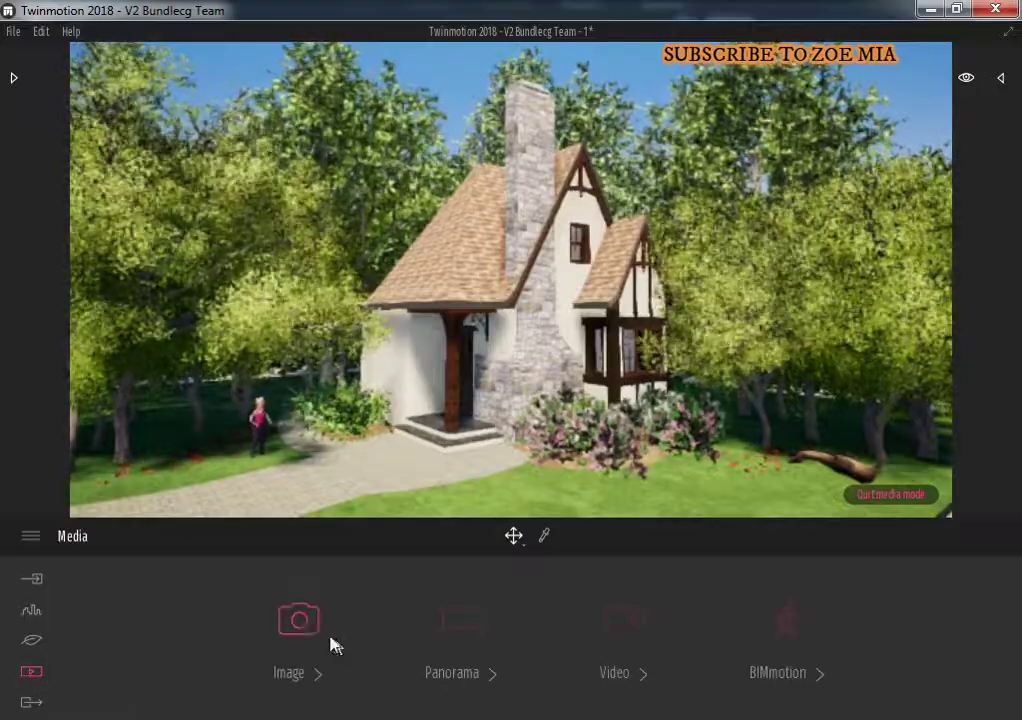
In Image 01's weather, nudge toward cloudy and set the season slider to autumn
left_click(321, 637)
left_click(637, 612)
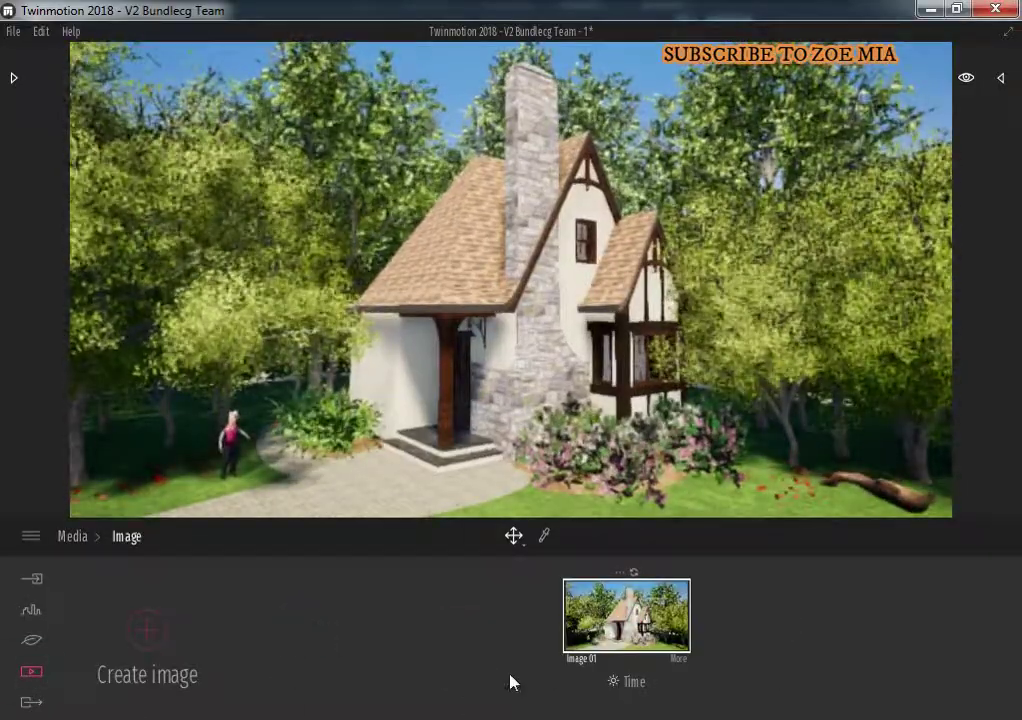
left_click(686, 660)
left_click(400, 630)
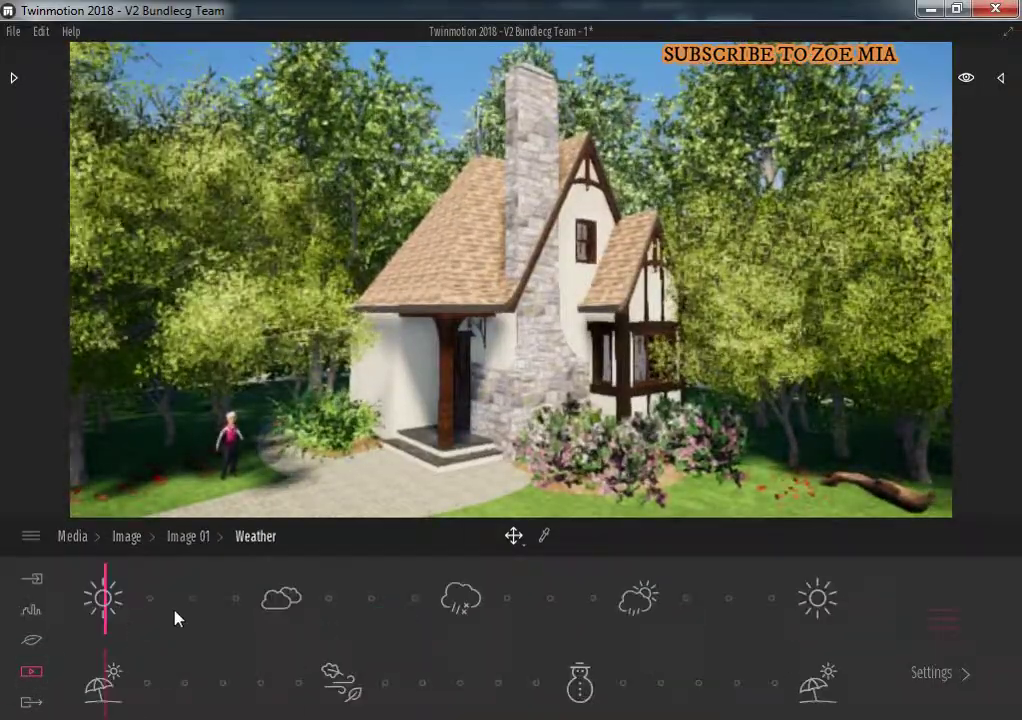
mouse_move(209, 585)
left_mouse_down()
mouse_move(559, 629)
mouse_move(197, 613)
left_mouse_up()
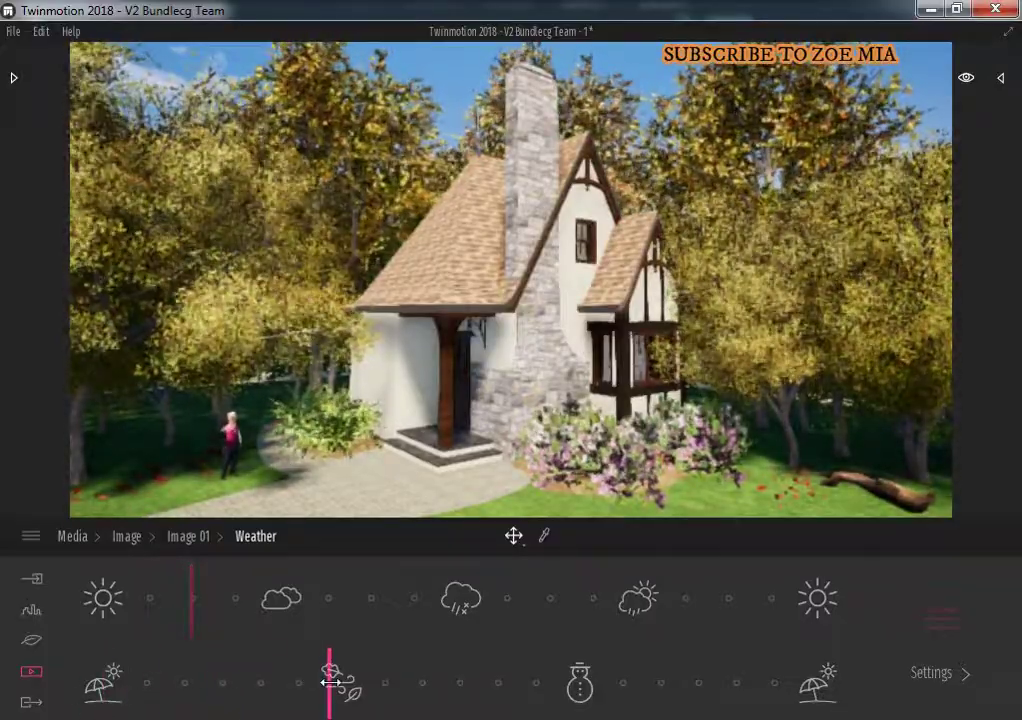
left_click_drag(303, 681, 156, 678)
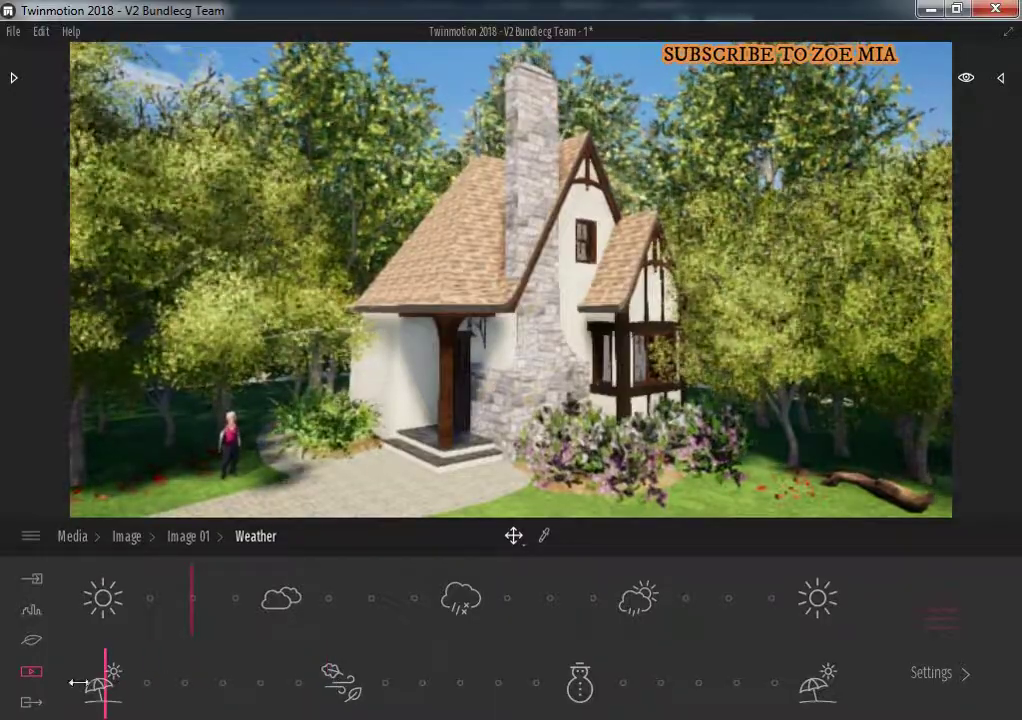
left_click_drag(410, 677, 520, 676)
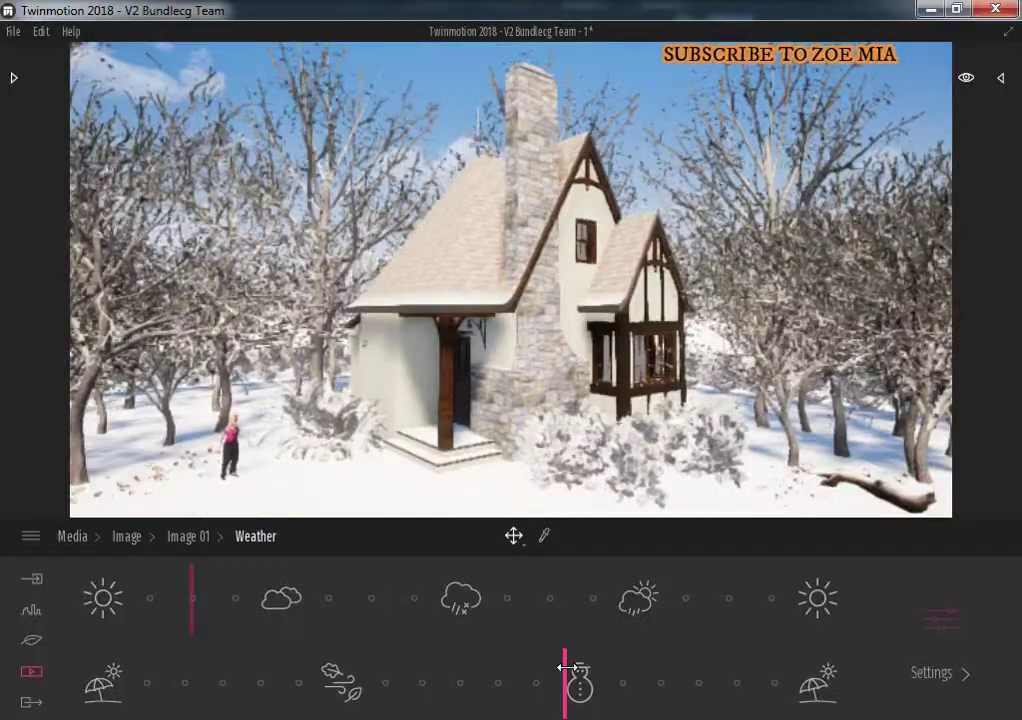
left_click_drag(492, 668, 372, 670)
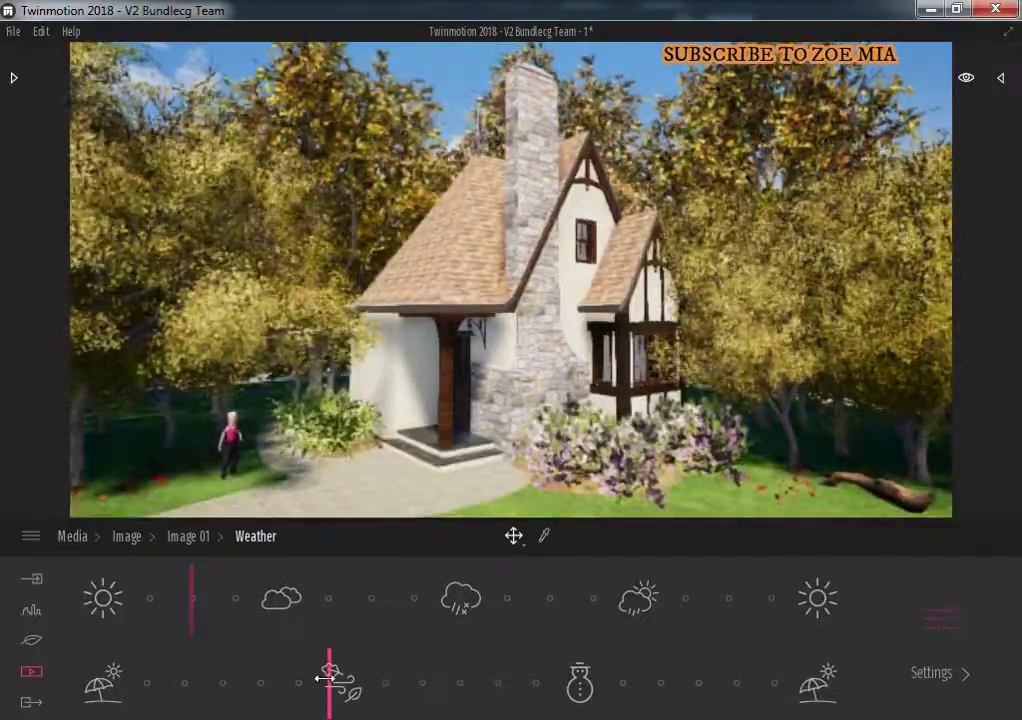
Export the Image 01 render to Desktop > New folder (3)
left_click(32, 672)
left_click(29, 704)
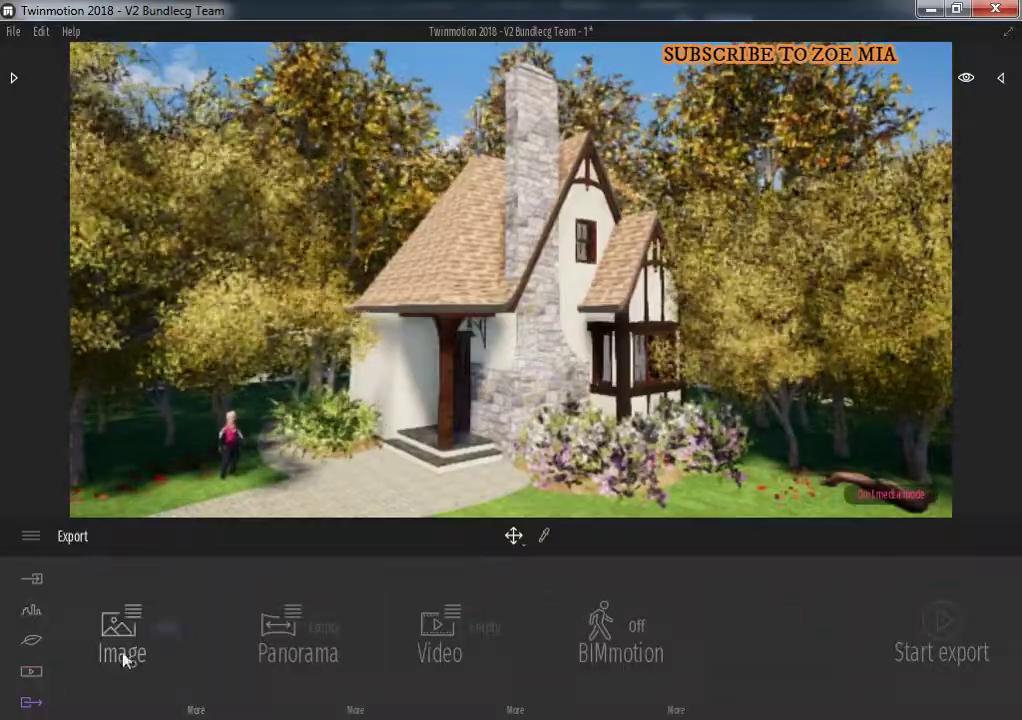
left_click(125, 655)
left_click(141, 586)
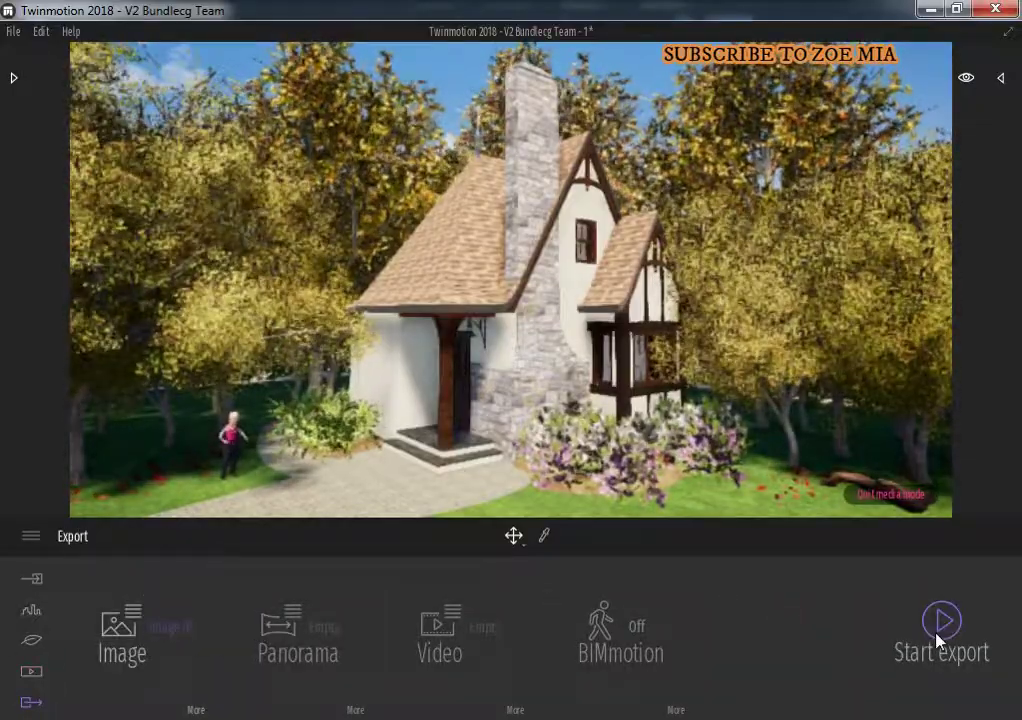
left_click(940, 625)
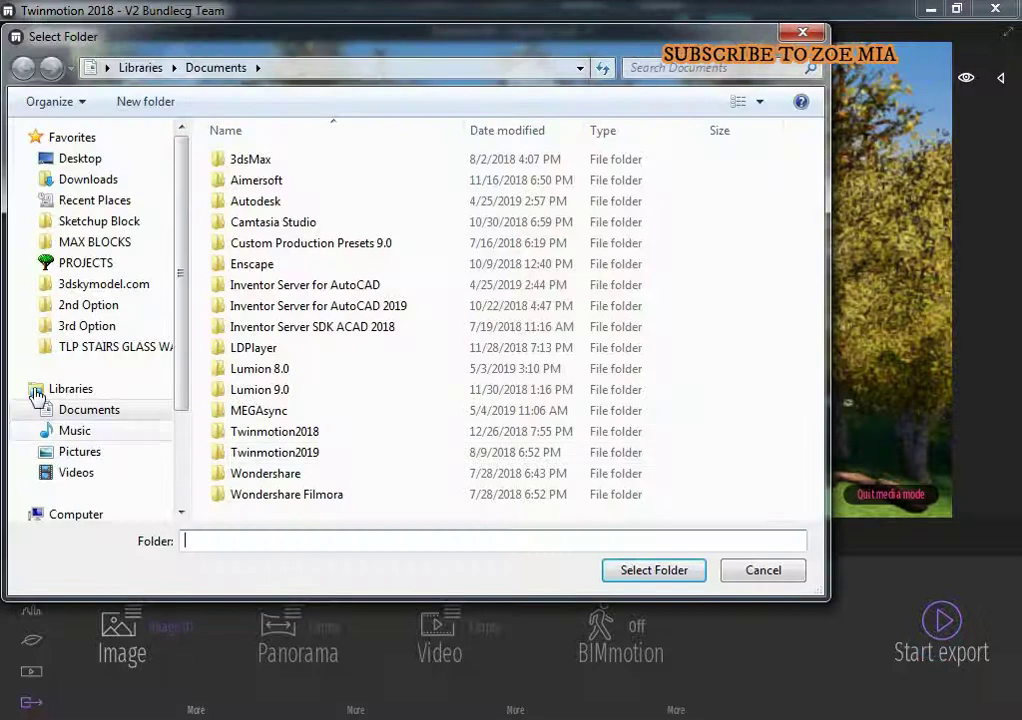
left_click(88, 163)
double_click(310, 480)
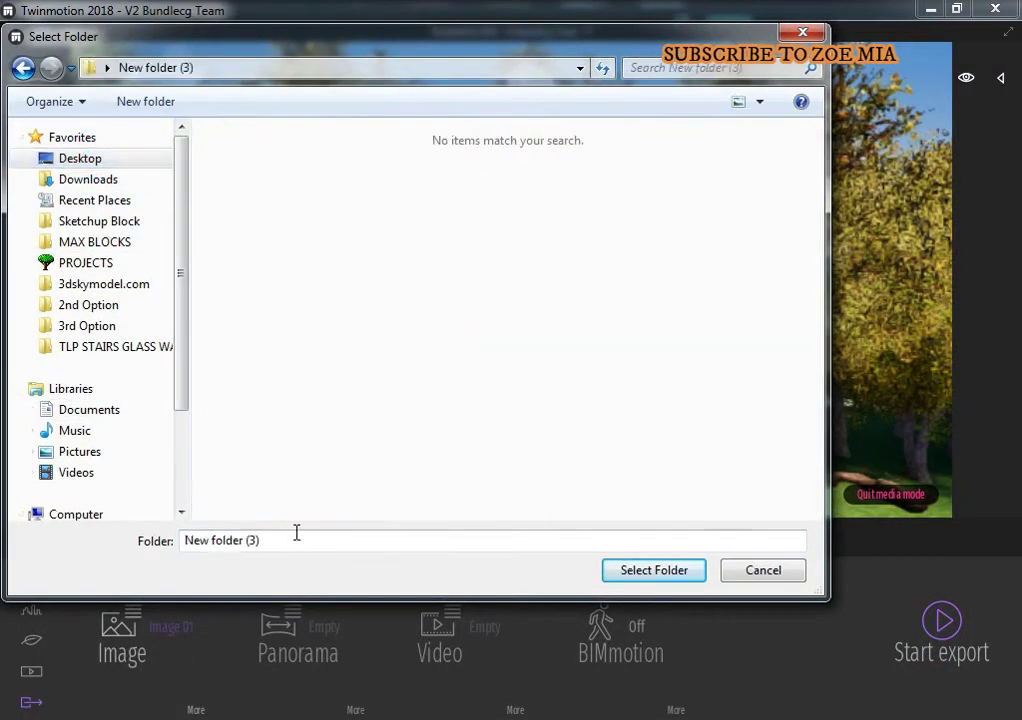
left_click(660, 574)
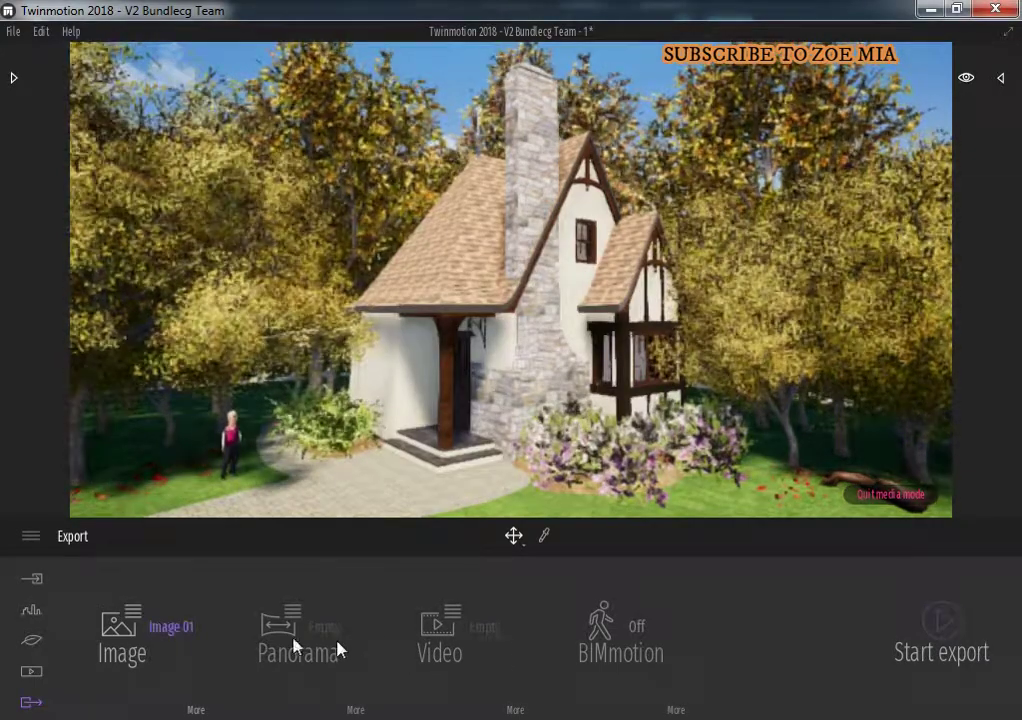
Set Image 01's season back to green summer
left_click(31, 671)
left_click(305, 630)
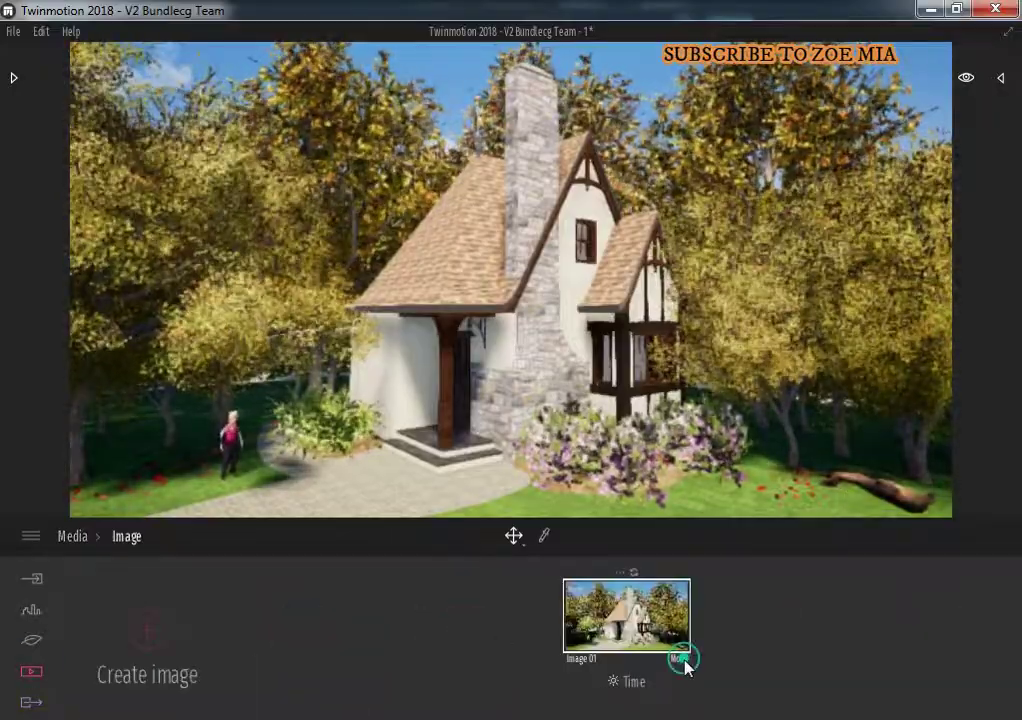
left_click(684, 665)
left_click(406, 630)
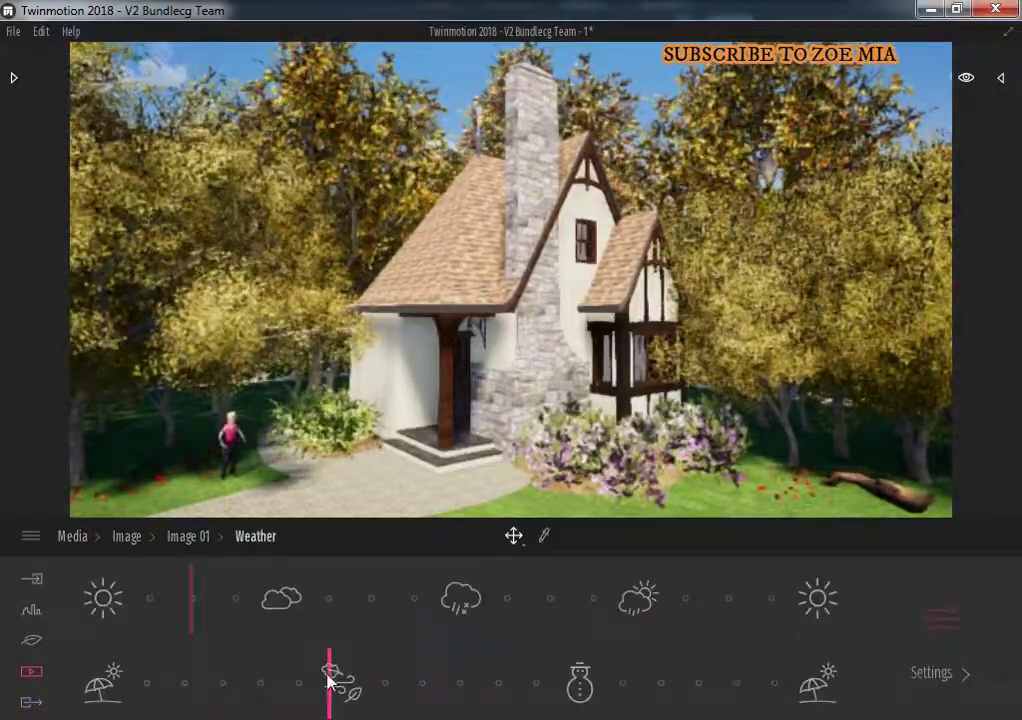
left_click_drag(330, 680, 219, 684)
Export the summer Image 01 render to the same folder
left_click(31, 702)
left_click(119, 622)
left_click(941, 620)
left_click(652, 567)
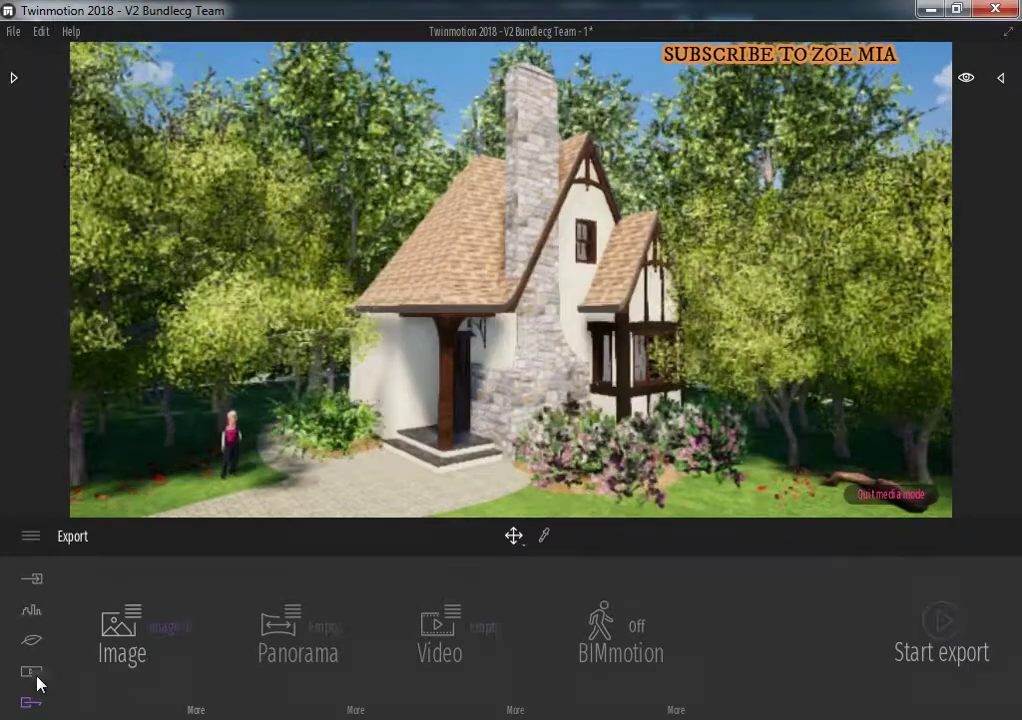
Set Image 01's season to snowy winter
left_click(33, 673)
left_click(338, 622)
left_click(650, 625)
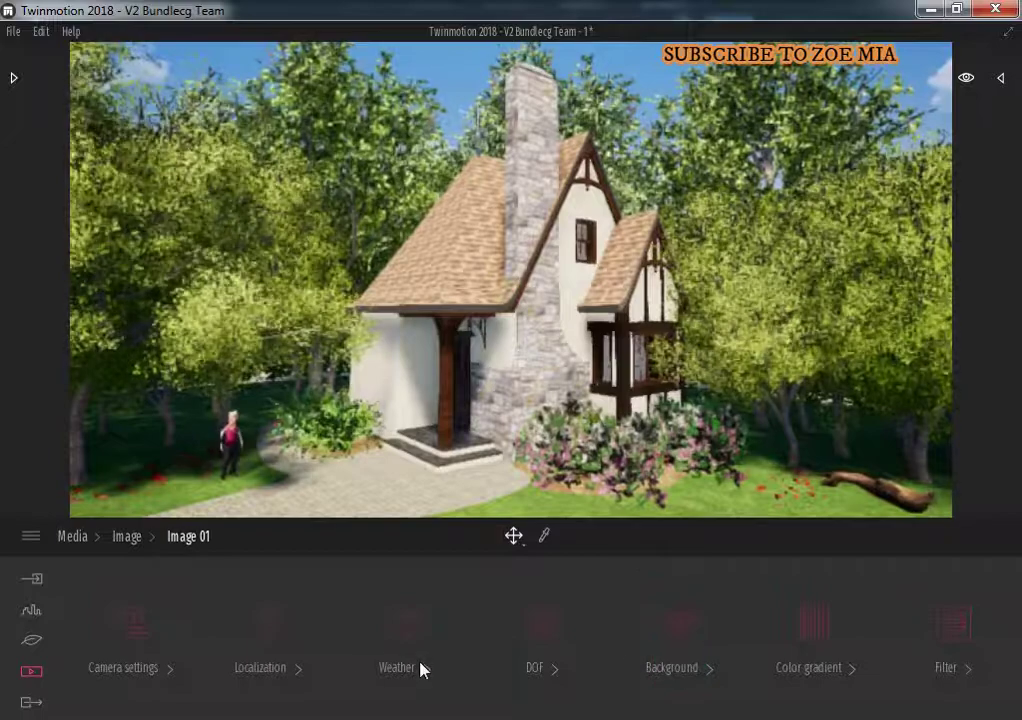
left_click(397, 627)
left_click_drag(377, 672, 612, 688)
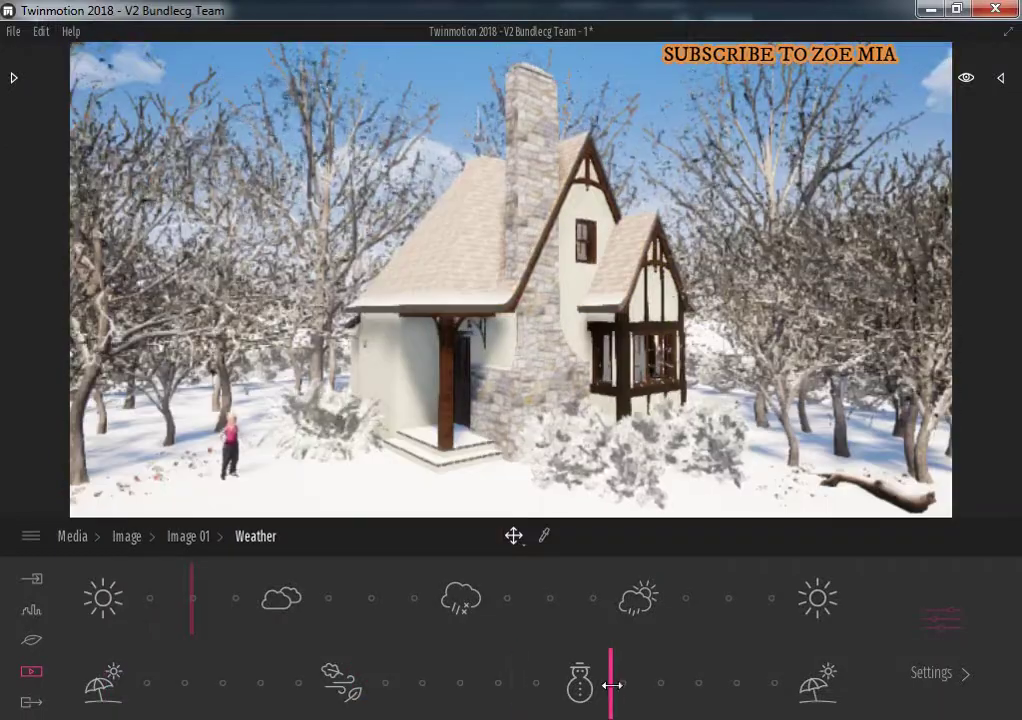
Export the winter Image 01 render to the same folder
left_click(33, 702)
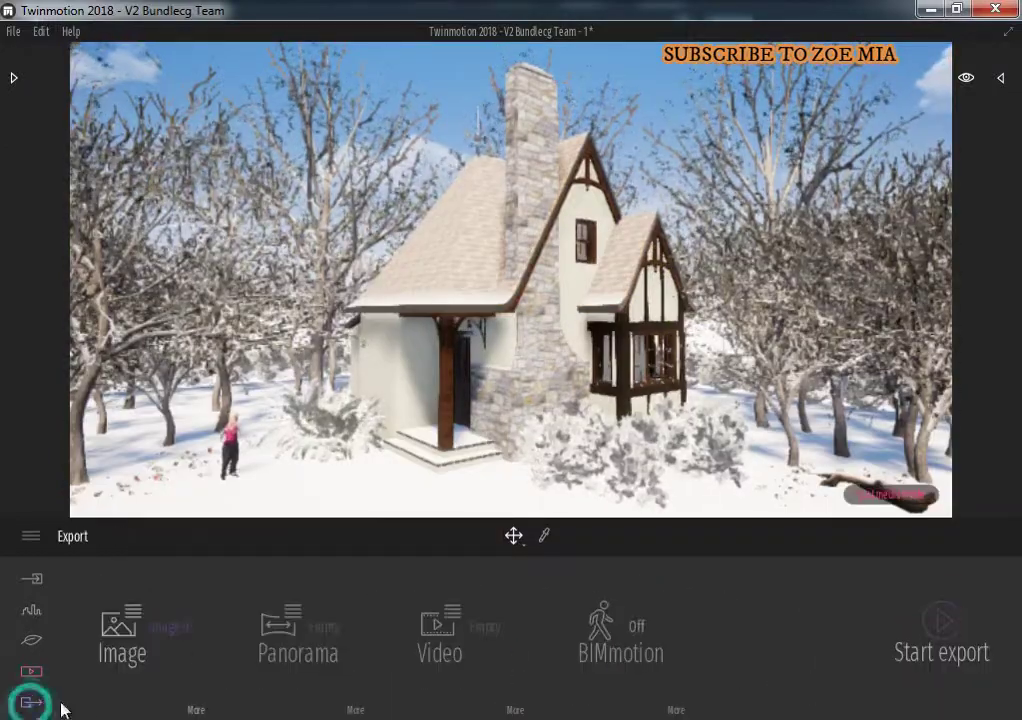
left_click(958, 636)
left_click(652, 570)
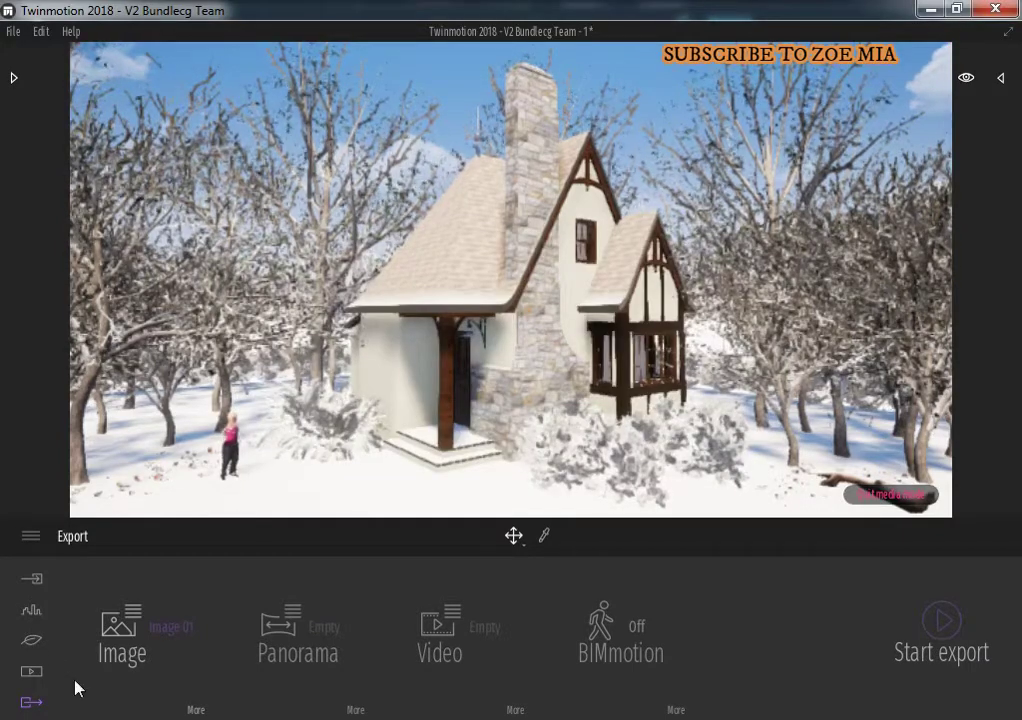
Switch Image 01's weather to grey overcast with falling snow
left_click(32, 672)
left_click(308, 627)
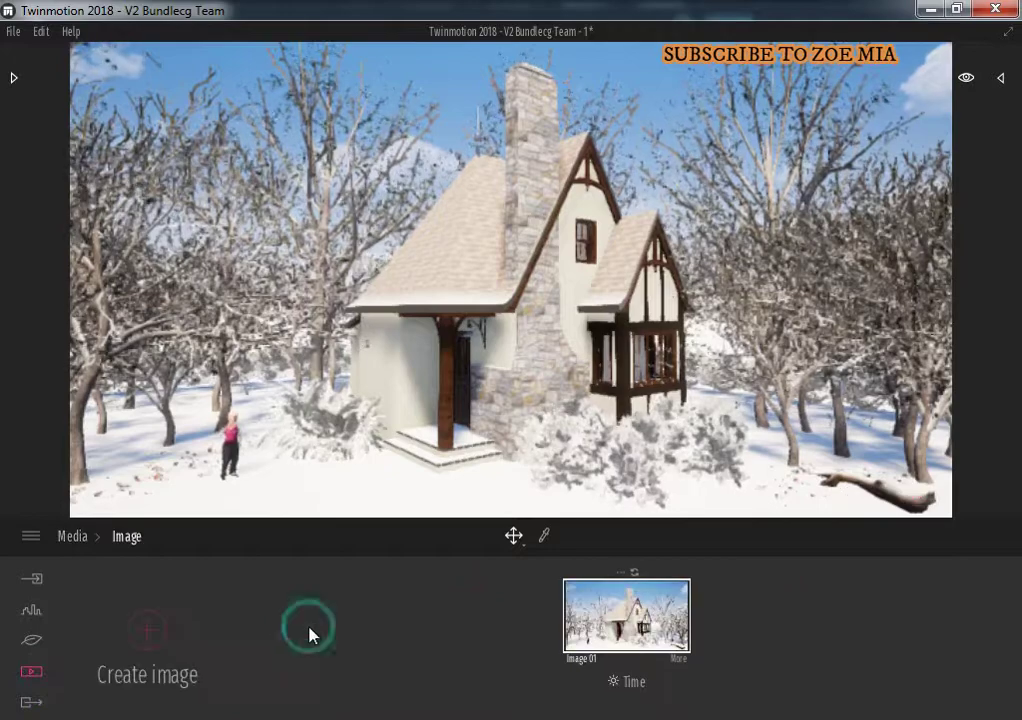
left_click(678, 659)
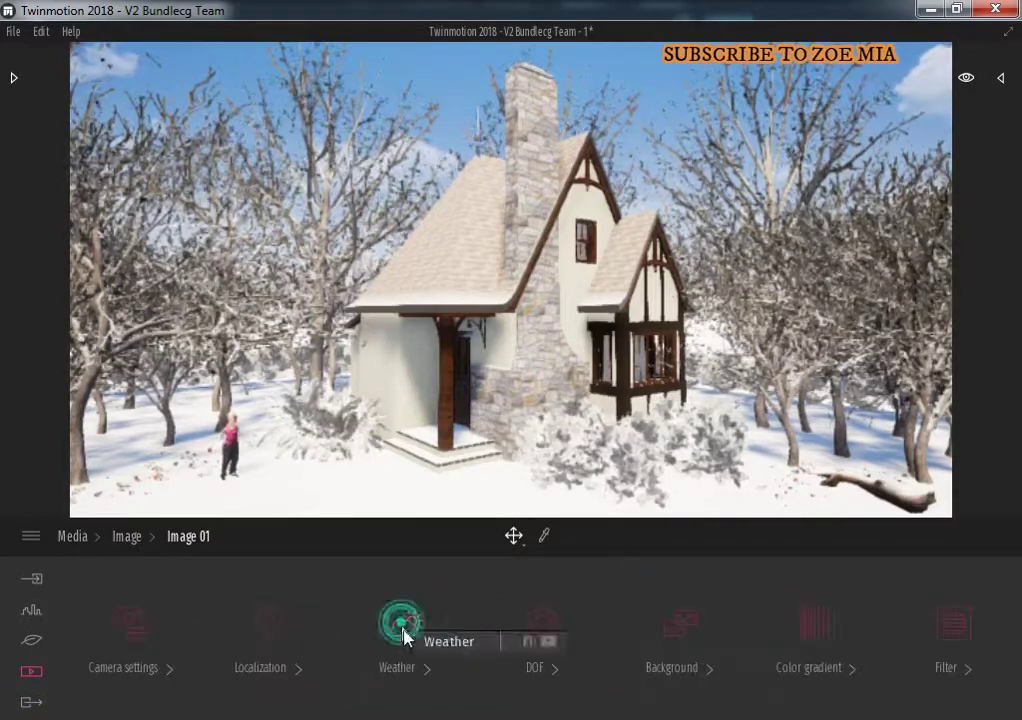
left_click(403, 632)
left_click(467, 597)
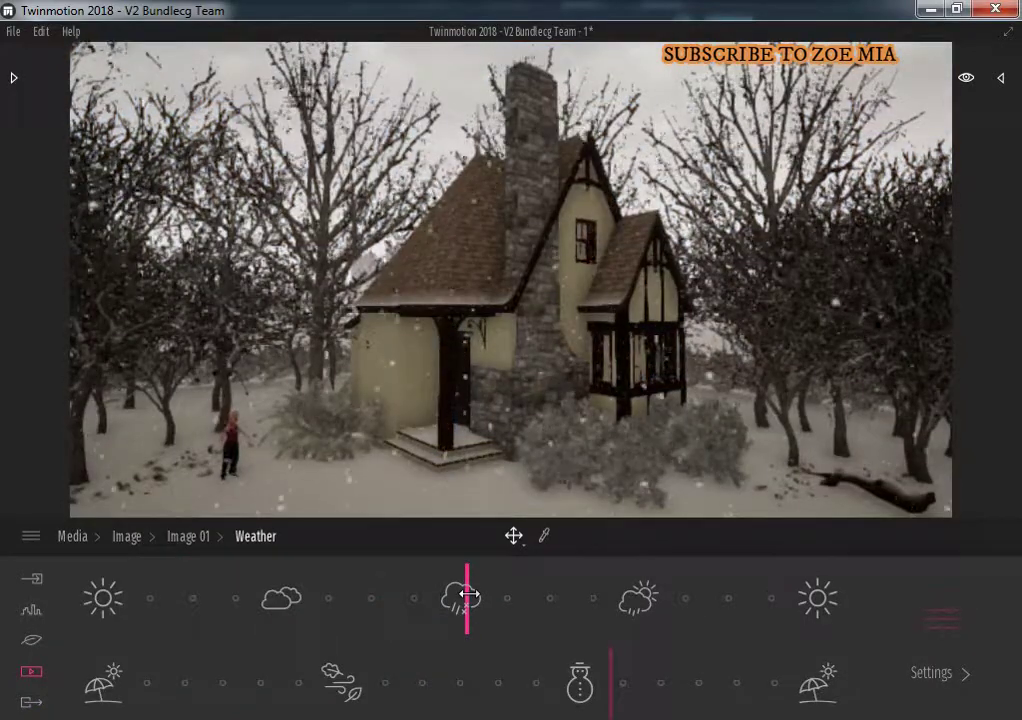
left_click_drag(469, 597, 537, 603)
mouse_move(600, 605)
left_mouse_down()
mouse_move(504, 605)
mouse_move(514, 605)
left_mouse_up()
Make Image 01's snowfall heavier and bring up the Export section
left_click(32, 702)
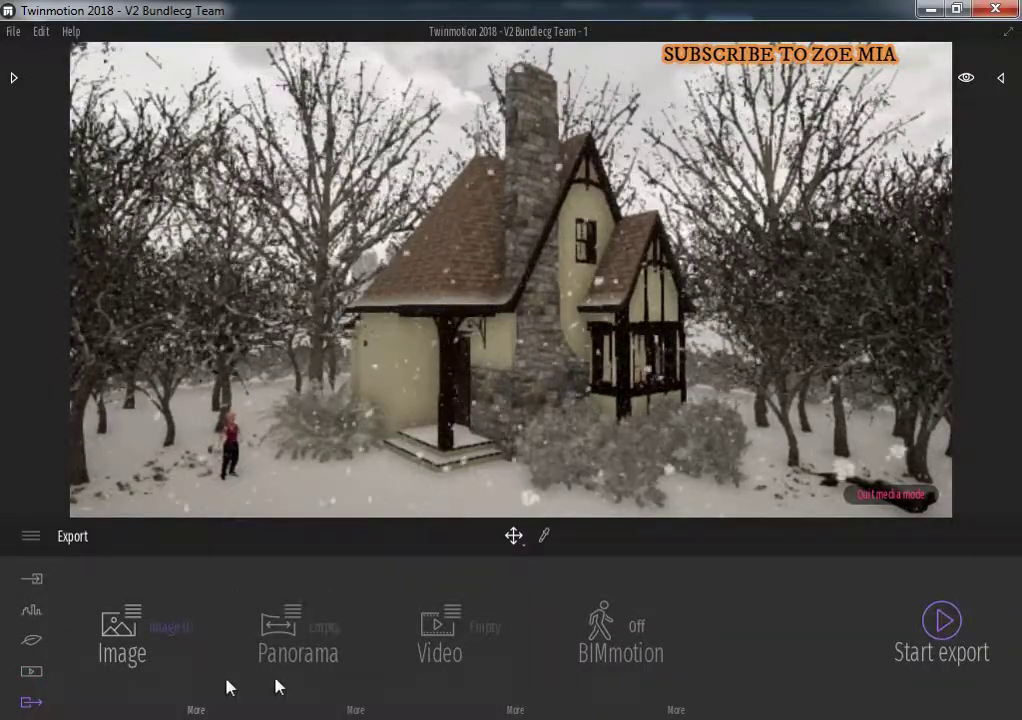
left_click(28, 672)
left_click(297, 640)
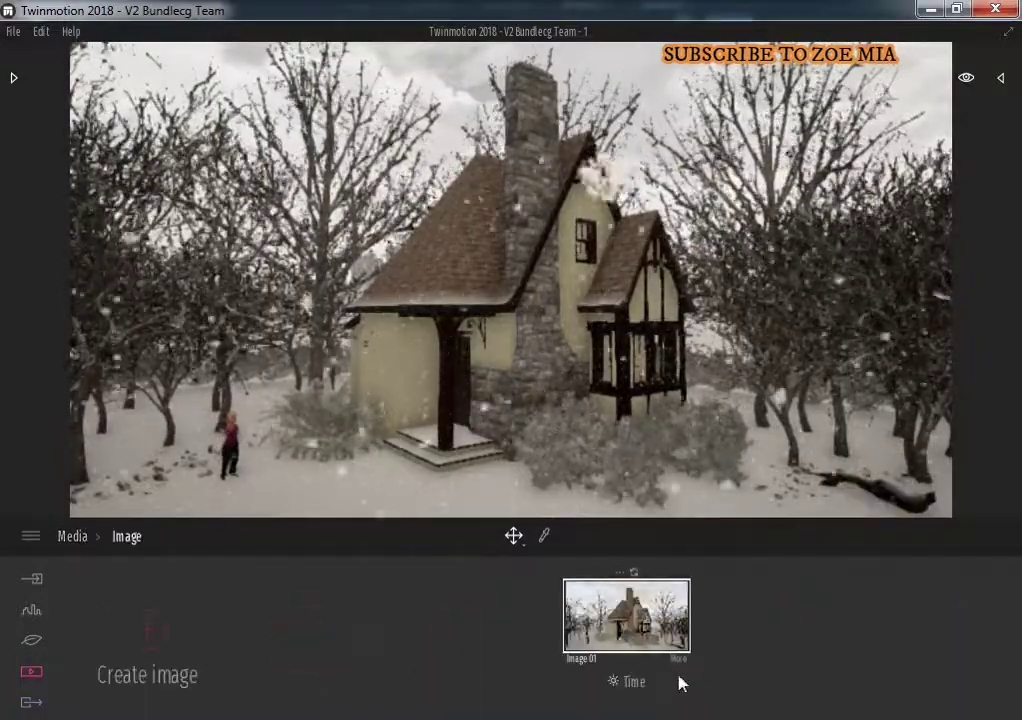
left_click(660, 640)
left_click(390, 635)
mouse_move(514, 593)
left_mouse_down()
mouse_move(566, 597)
mouse_move(357, 604)
mouse_move(438, 597)
left_mouse_up()
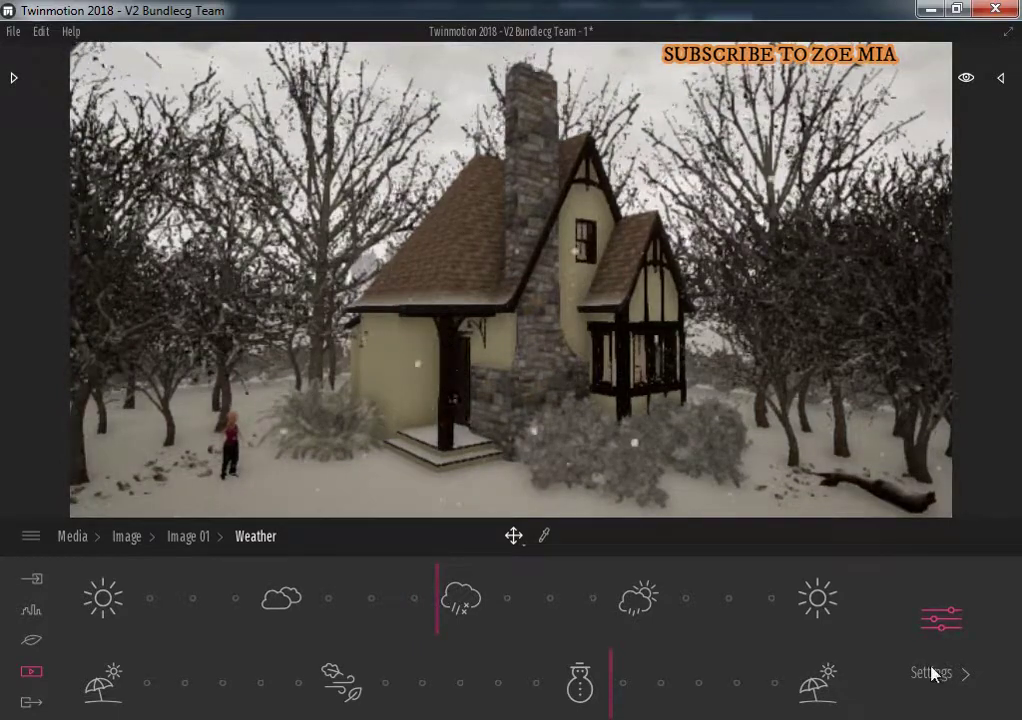
left_click(30, 702)
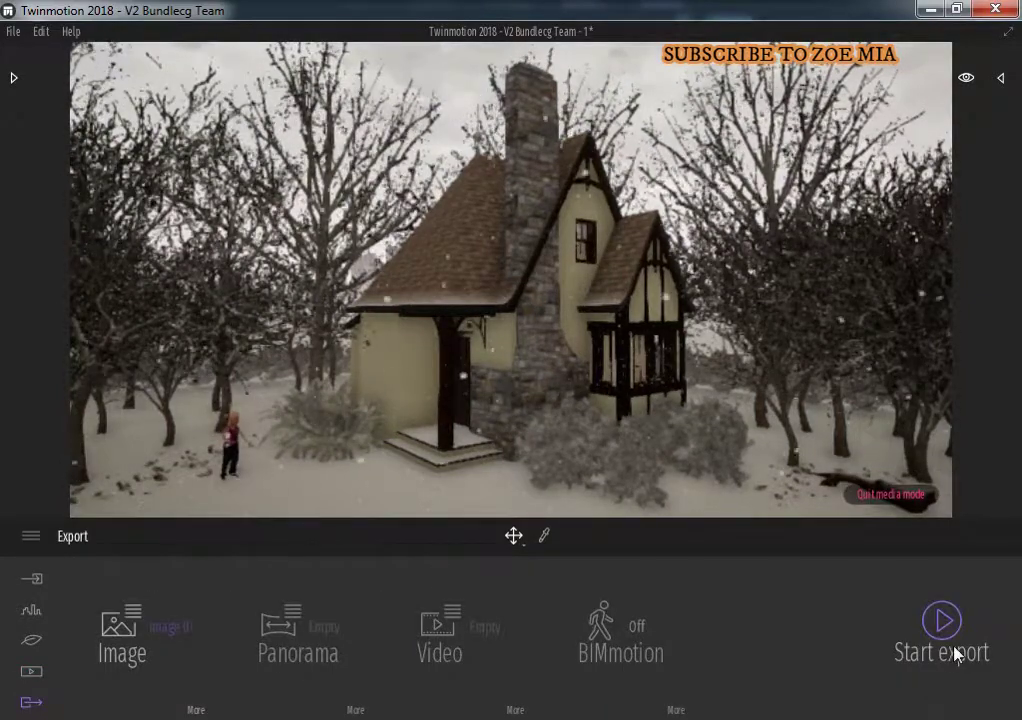
Export the overcast snowfall view as Image 01 to the selected folder
left_click(955, 655)
left_click(660, 574)
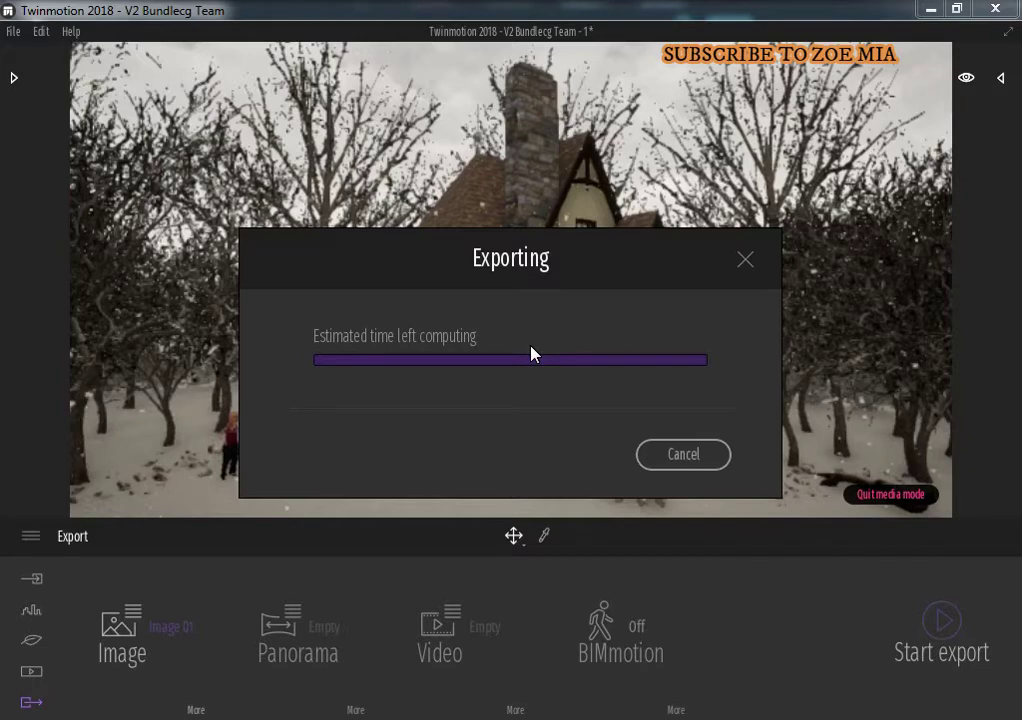
In Image 01's weather settings, set the season to autumn and the weather to partly cloudy
left_click(31, 671)
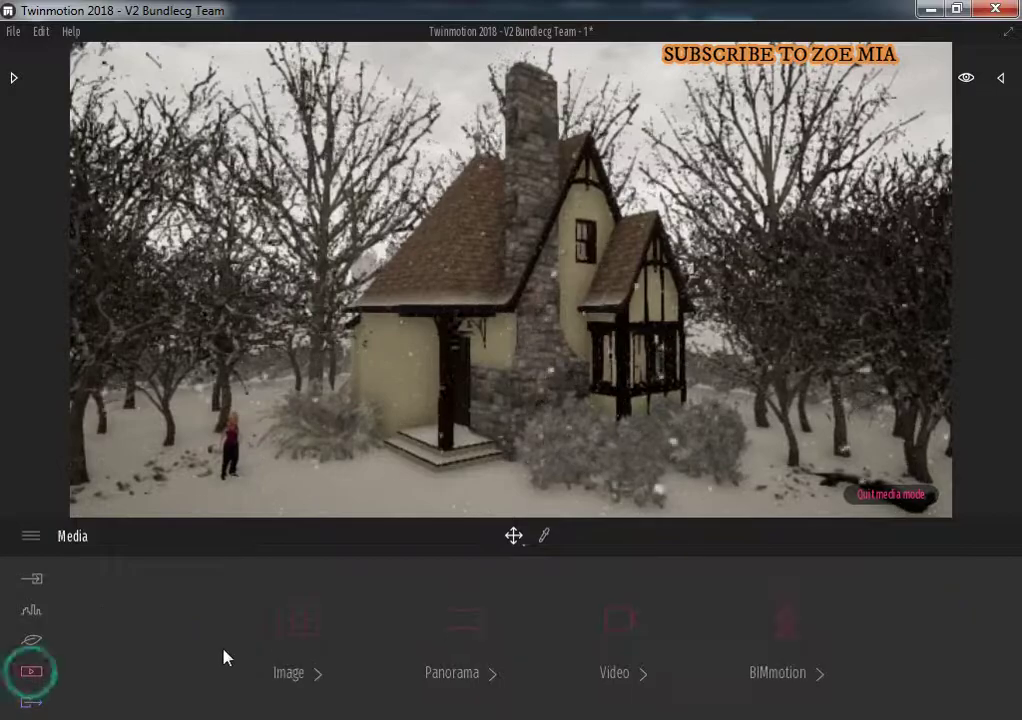
left_click(290, 646)
left_click(675, 668)
left_click(406, 642)
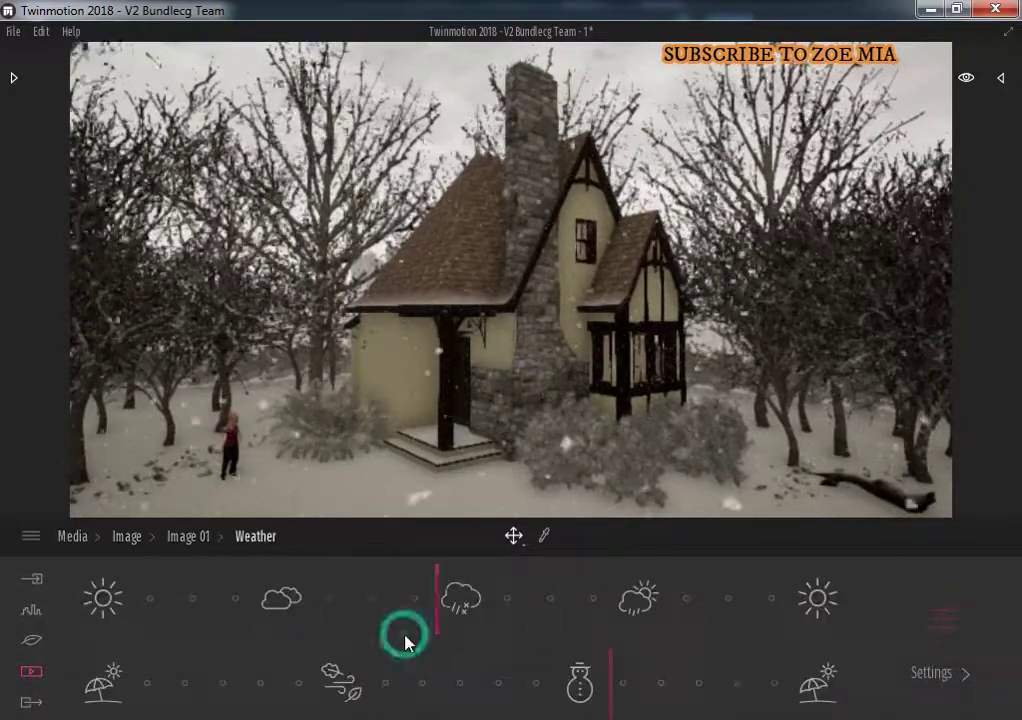
mouse_move(610, 684)
left_mouse_down()
mouse_move(399, 684)
mouse_move(315, 700)
mouse_move(97, 706)
left_mouse_up()
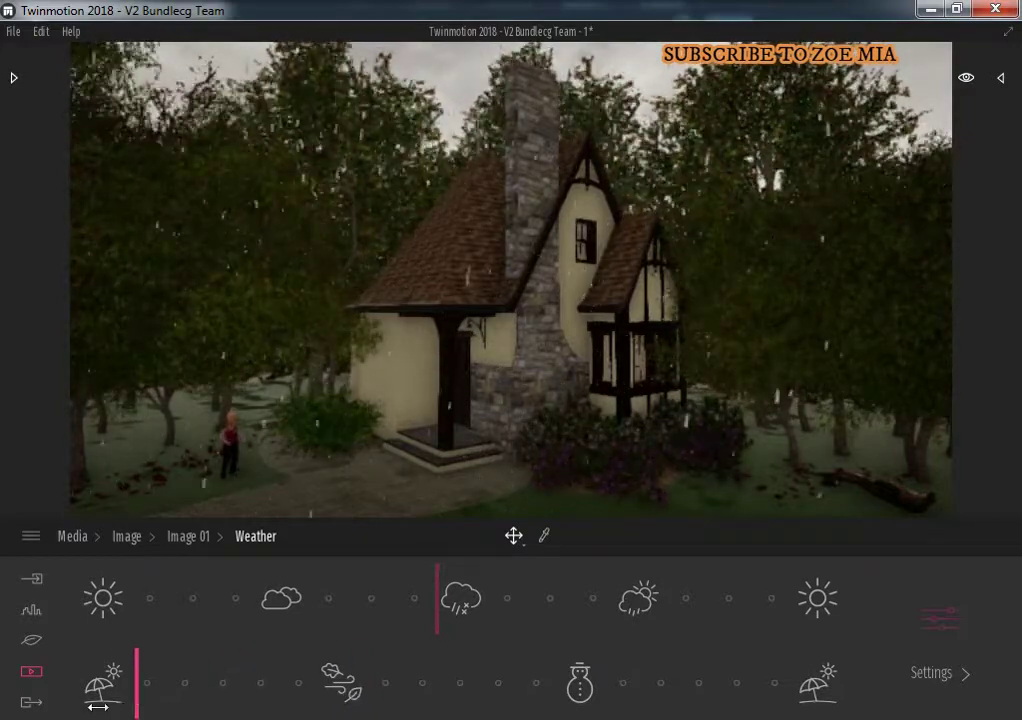
mouse_move(160, 700)
left_mouse_down()
mouse_move(258, 684)
mouse_move(331, 693)
left_mouse_up()
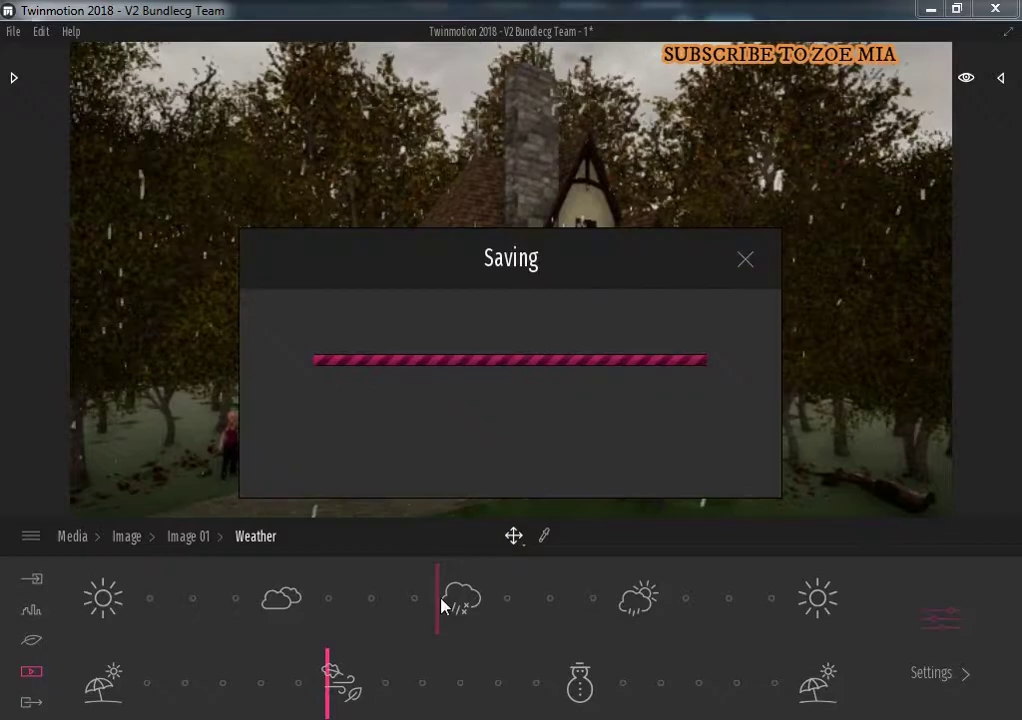
mouse_move(442, 605)
left_mouse_down()
mouse_move(680, 592)
mouse_move(641, 596)
mouse_move(663, 596)
left_mouse_up()
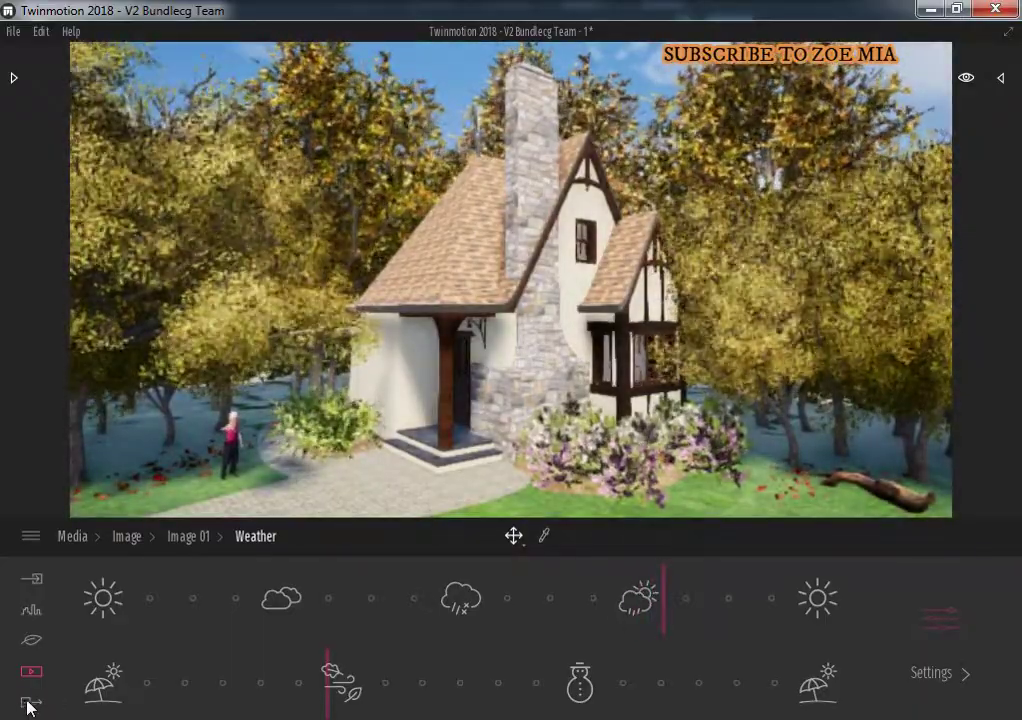
Export the autumn render of Image 01 to the selected folder
left_click(31, 702)
left_click(855, 670)
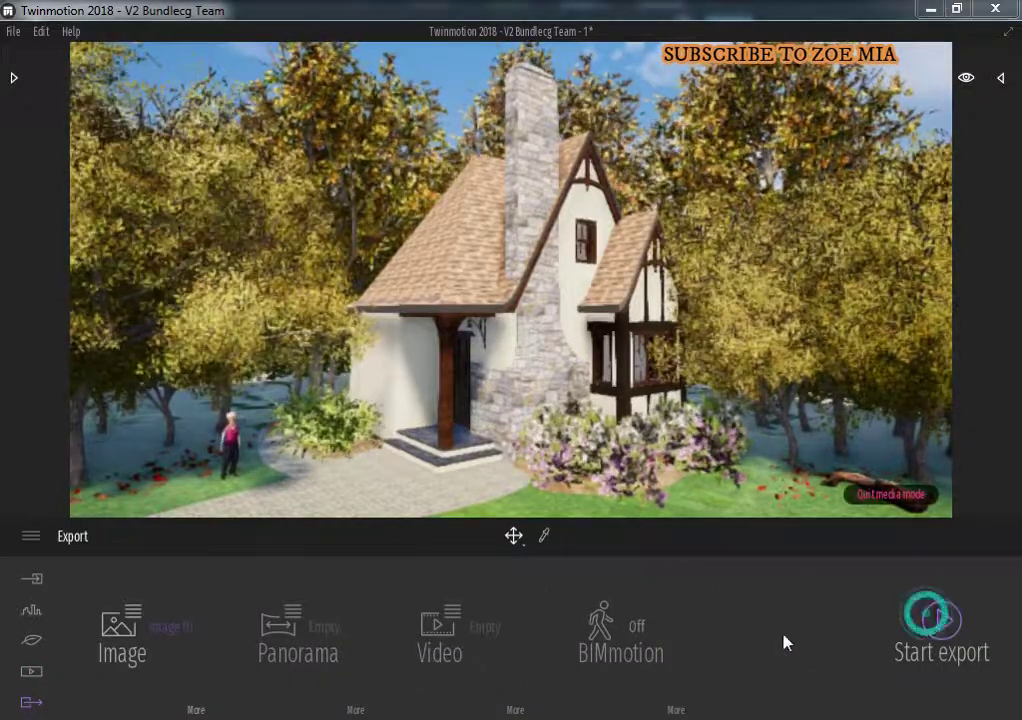
left_click(632, 570)
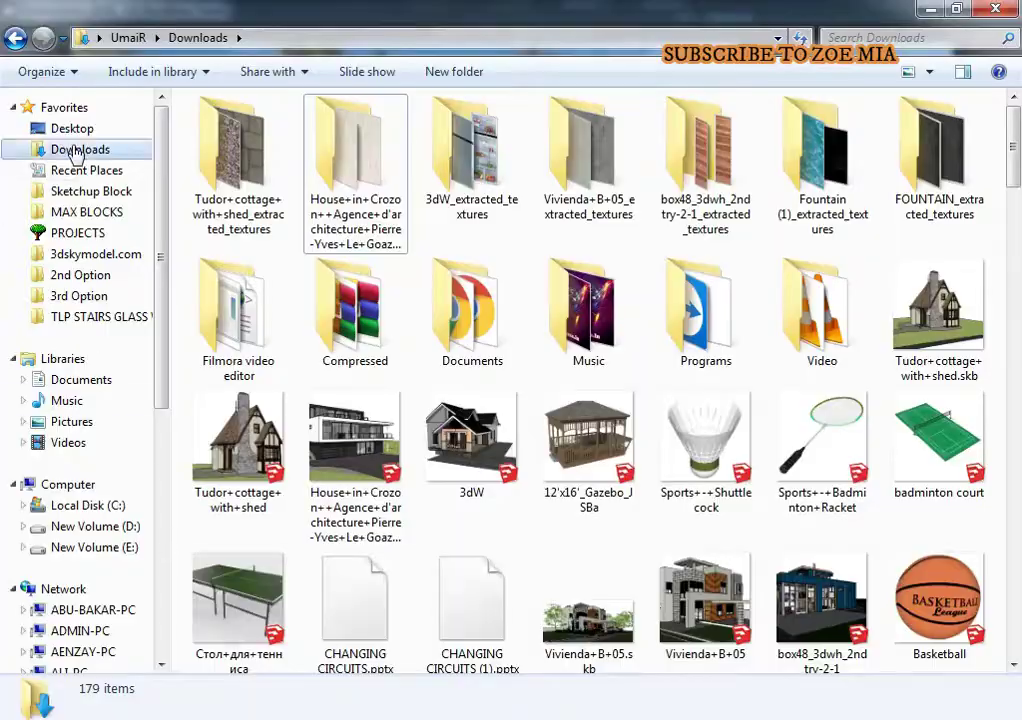
Open New folder (3) on the Desktop and view Image 01_003 in Windows Photo Viewer
left_click(96, 135)
left_click(338, 612)
scroll(320, 600, "down", 3)
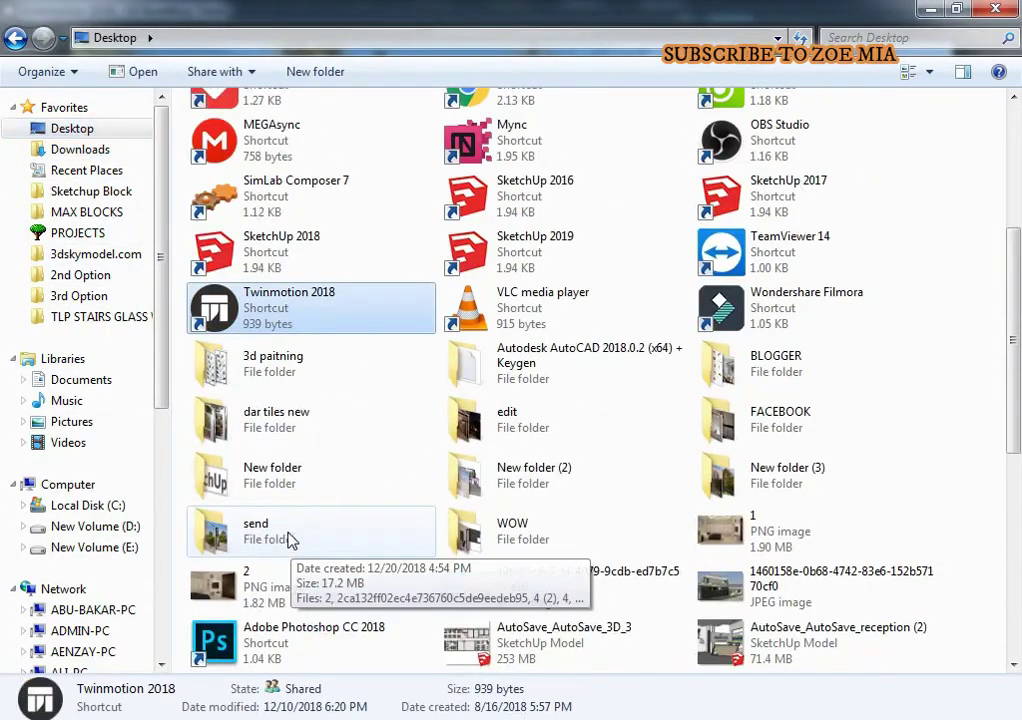
double_click(806, 494)
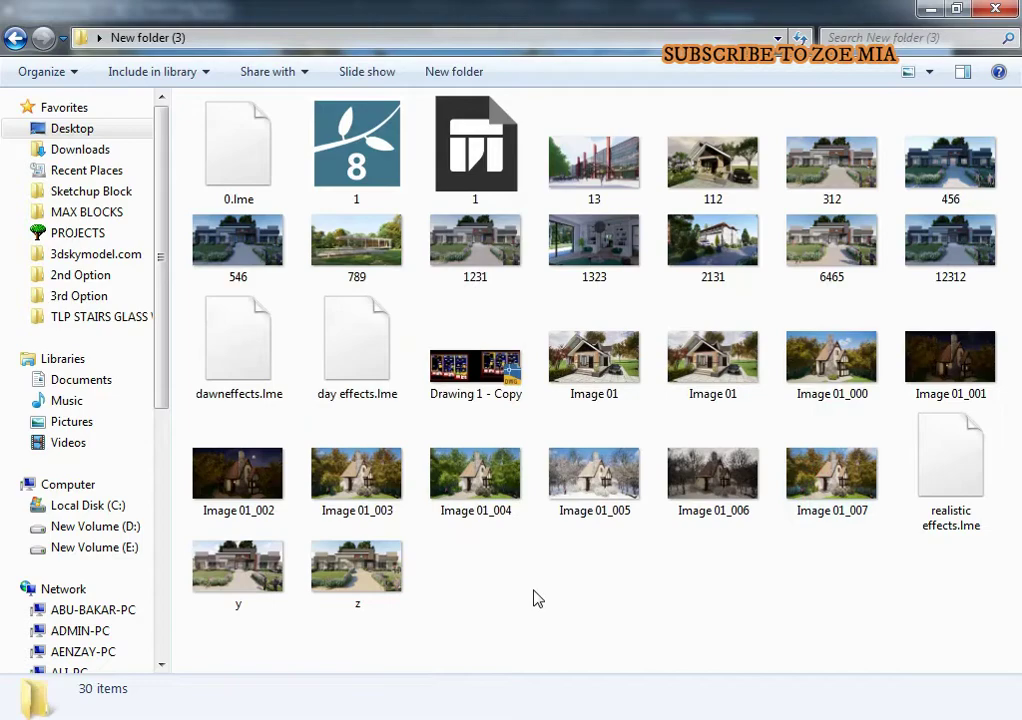
double_click(387, 487)
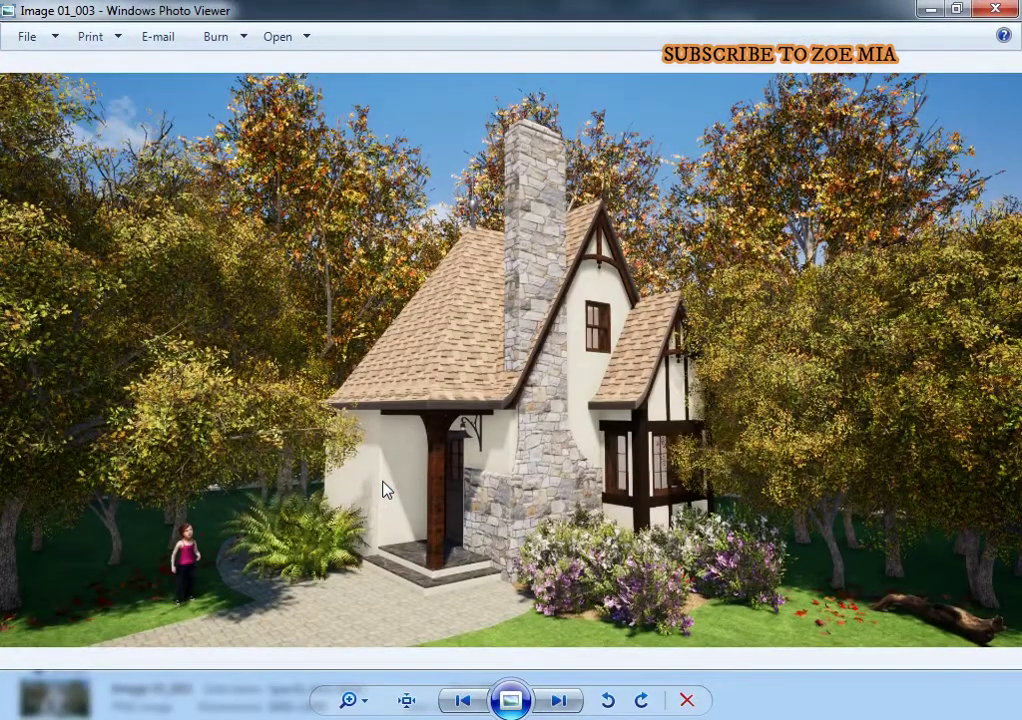
Zoom in and out on the autumn Image 01_003 to inspect its details
scroll(250, 553, "up", 3)
scroll(493, 248, "down", 3)
scroll(493, 248, "up", 3)
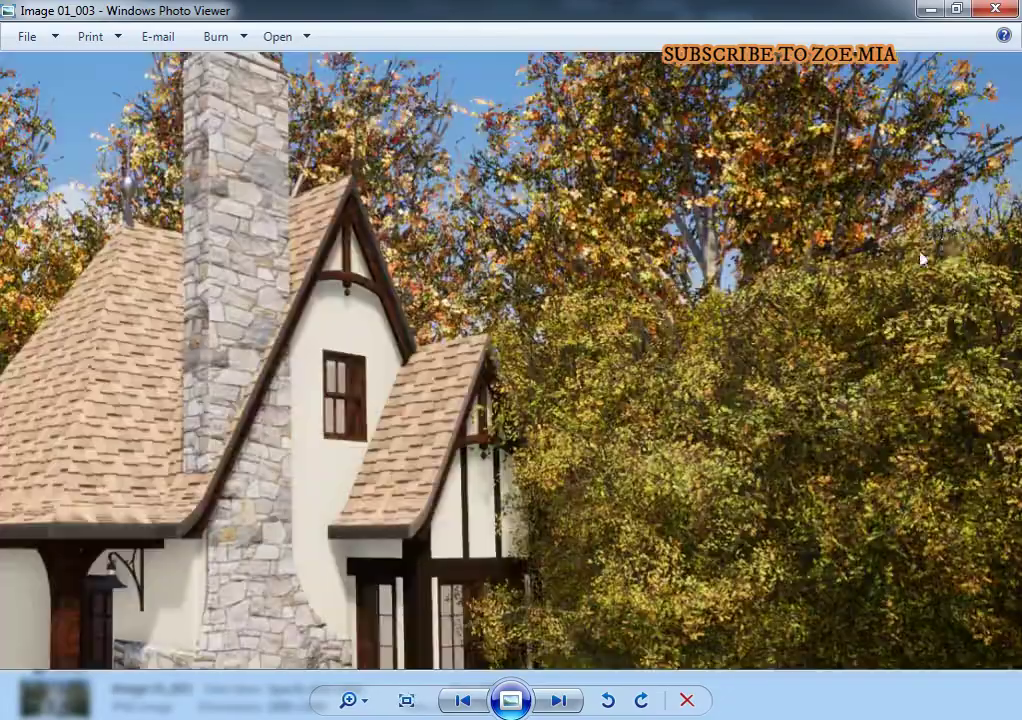
scroll(515, 385, "up", 2)
scroll(490, 296, "down", 3)
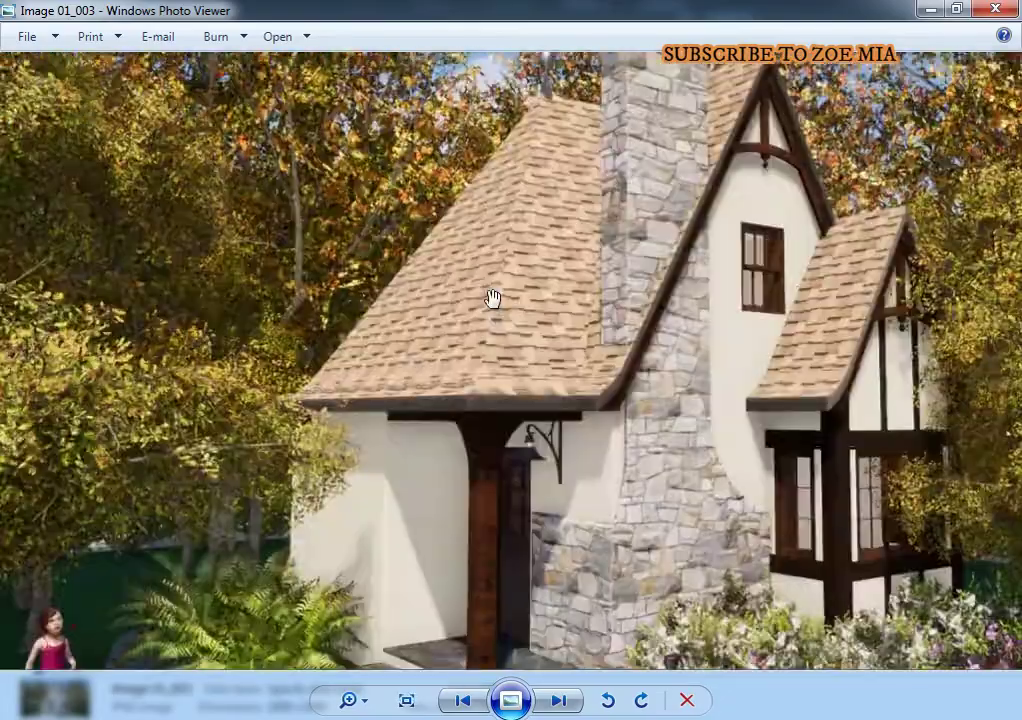
scroll(498, 594, "up", 3)
scroll(498, 594, "up", 2)
scroll(308, 547, "up", 1)
scroll(429, 395, "down", 3)
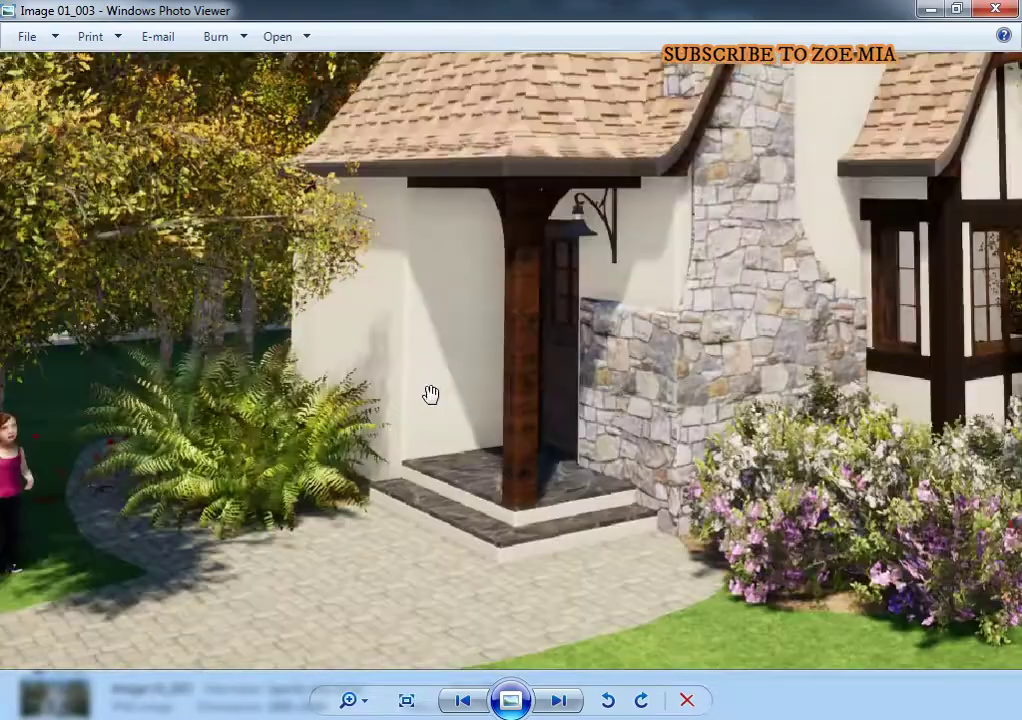
scroll(497, 420, "down", 2)
Step through the renders up to the autumn Image 01_007 and zoom into its details
key("Right")
key("Left")
key("Right")
key("Right")
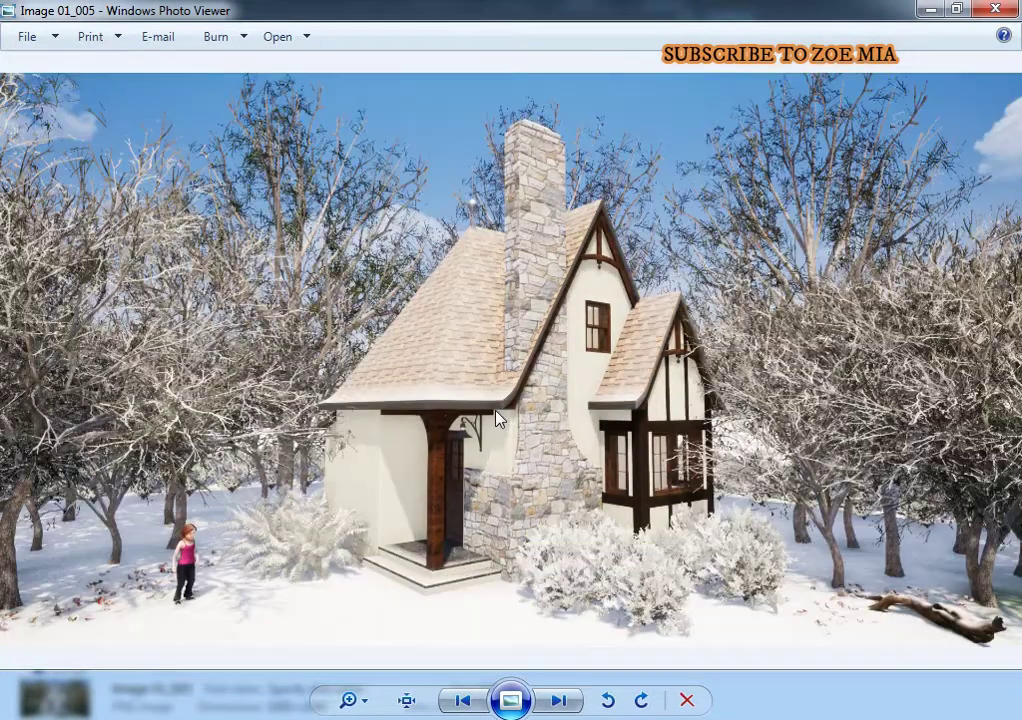
key("Right")
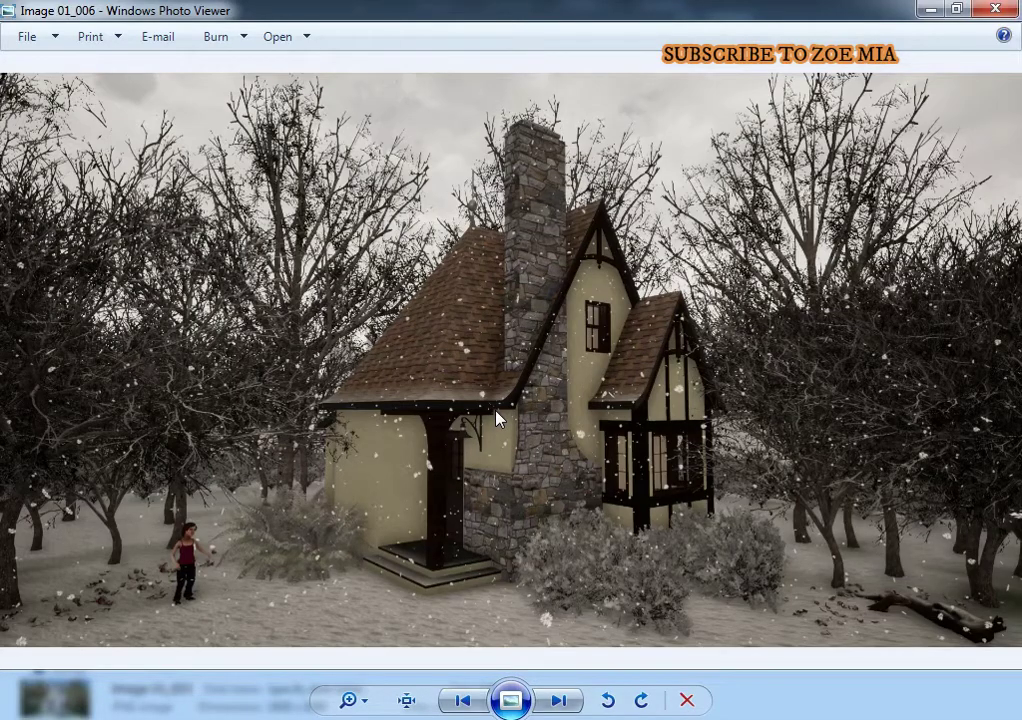
key("Left")
key("Right")
key("Right")
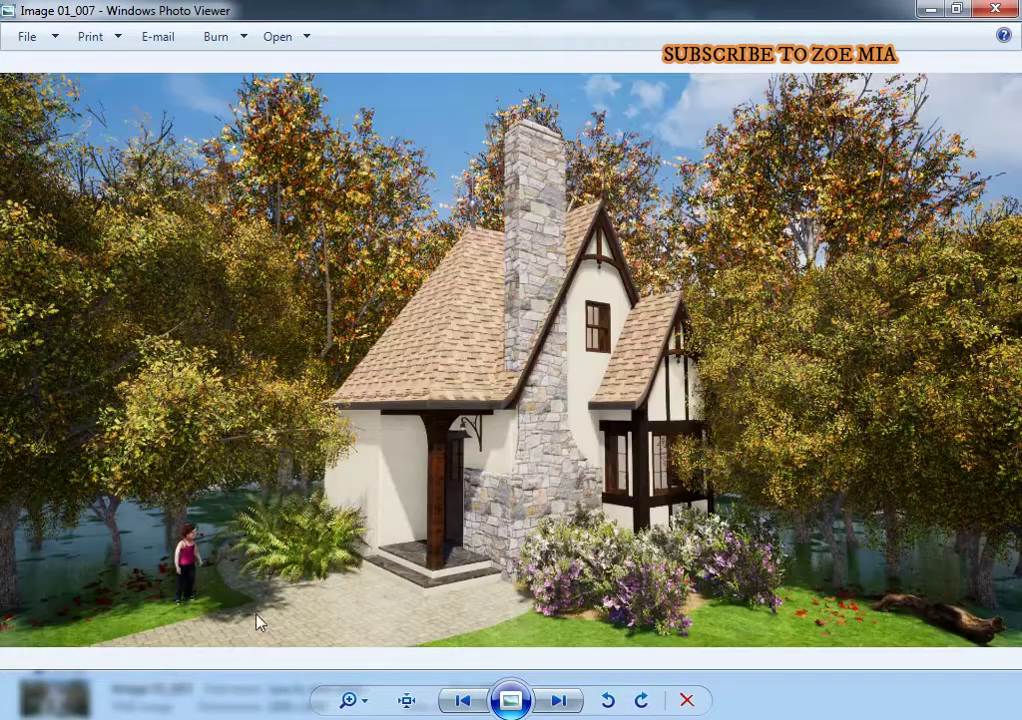
scroll(258, 620, "up", 3)
scroll(550, 538, "down", 1)
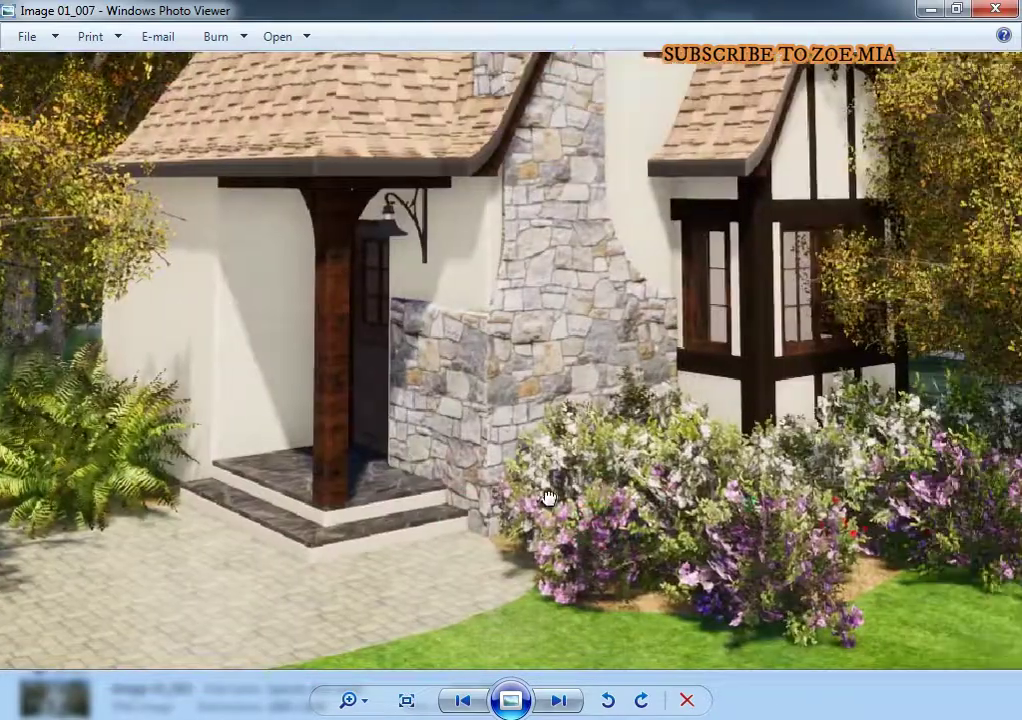
scroll(642, 494, "down", 5)
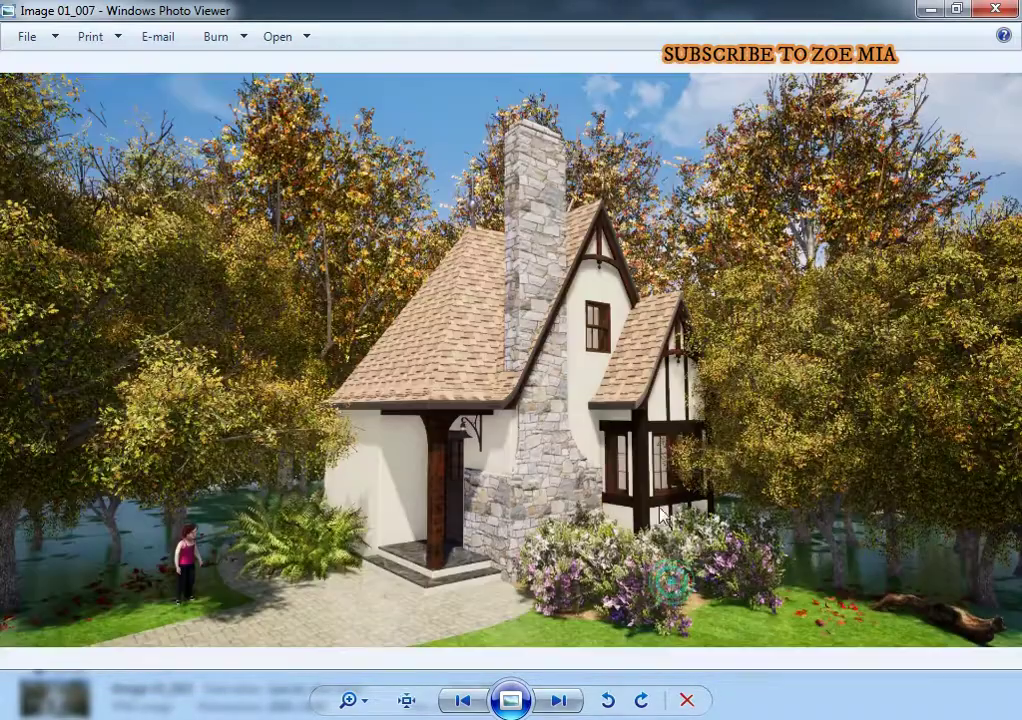